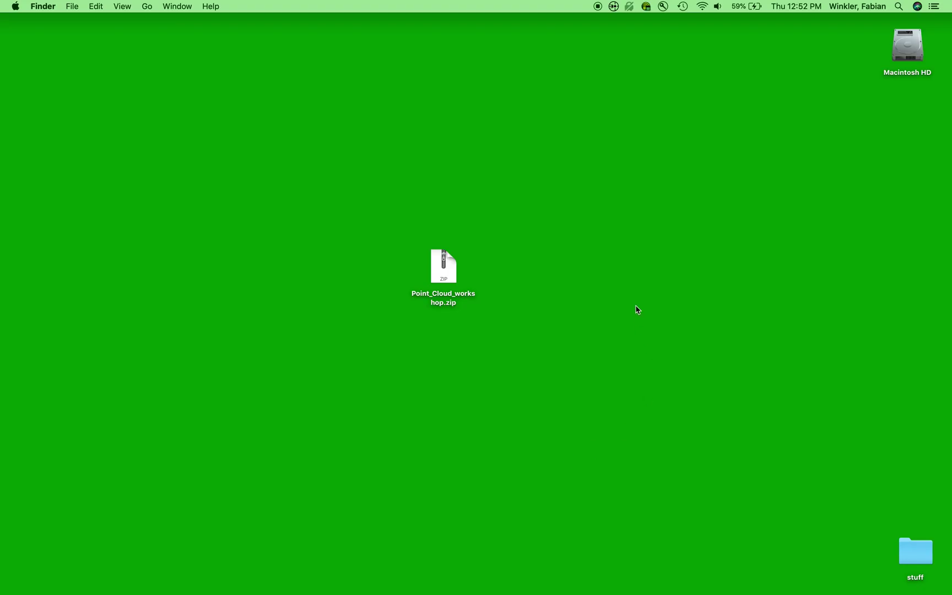
Create a new desktop folder named Point_Cloud_Unity.
key("shift+super+n")
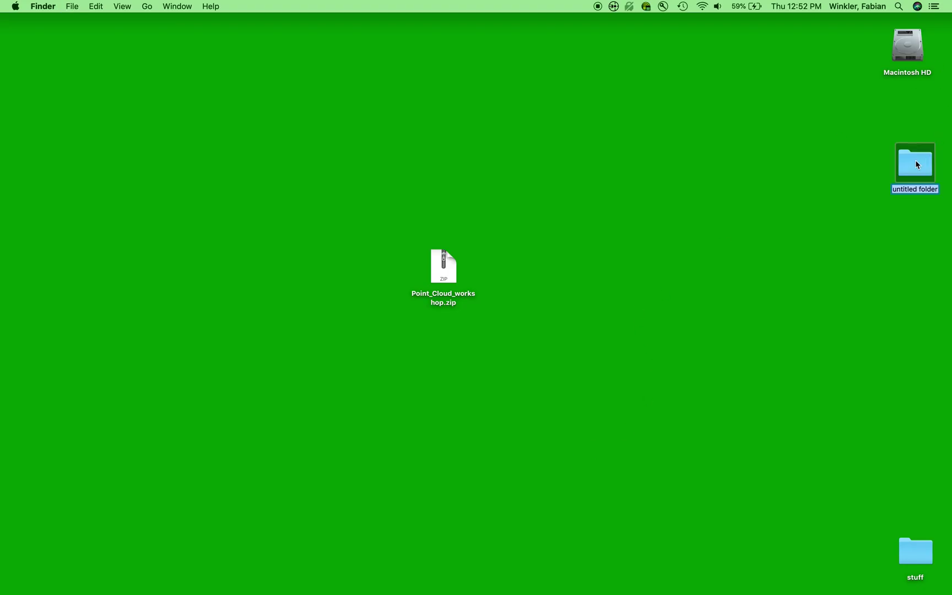
left_click_drag(914, 164, 632, 255)
key("Return")
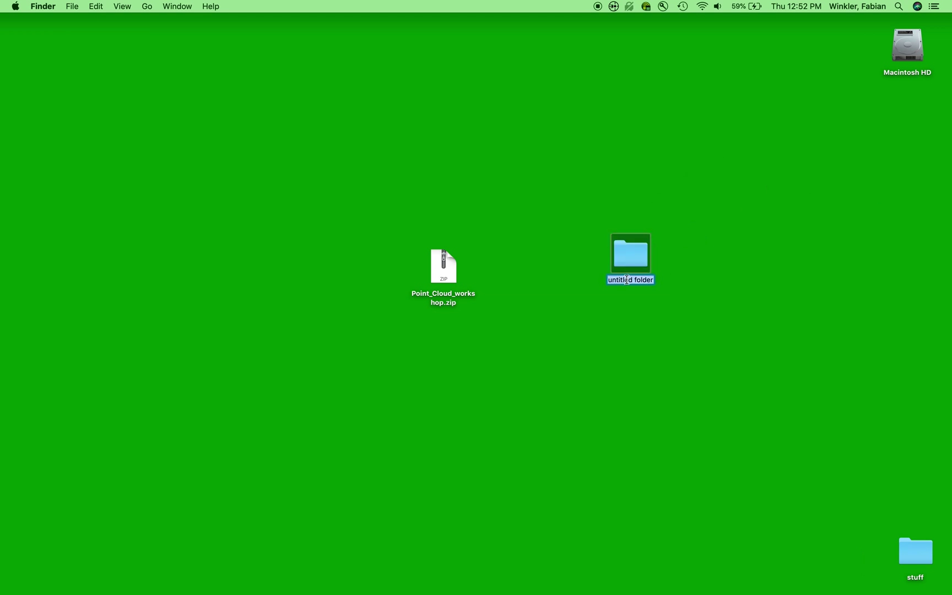
type("Point_Cloud_Unity")
key("Return")
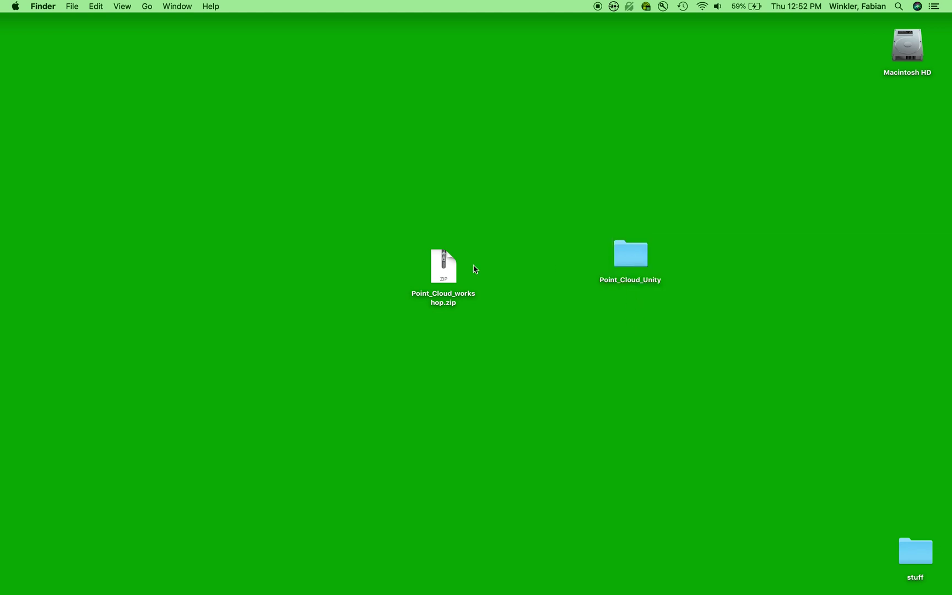
Extract Point_Cloud_workshop.zip and move its five files into Point_Cloud_Unity.
left_click(451, 270)
left_click_drag(450, 270, 452, 260)
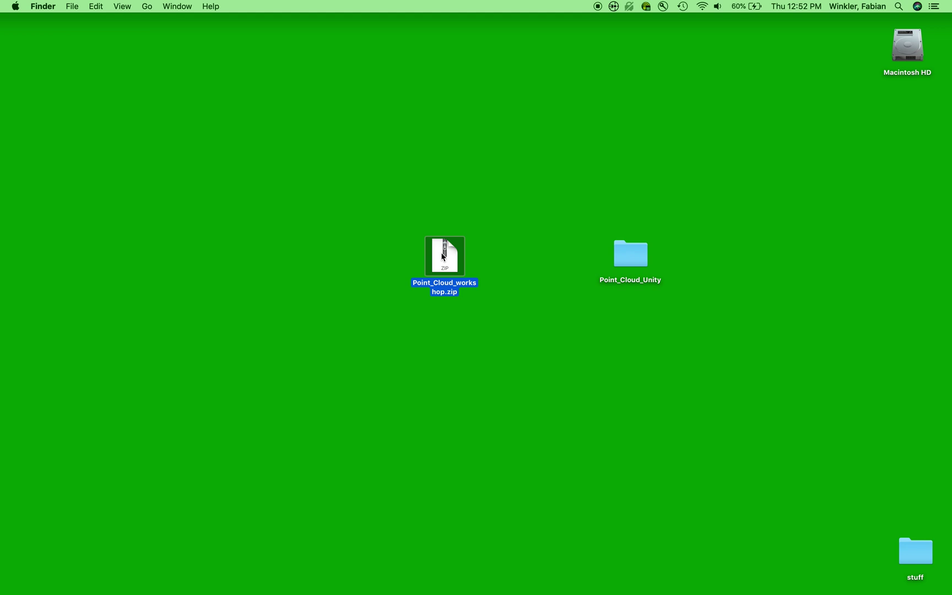
double_click(443, 256)
left_click(462, 268)
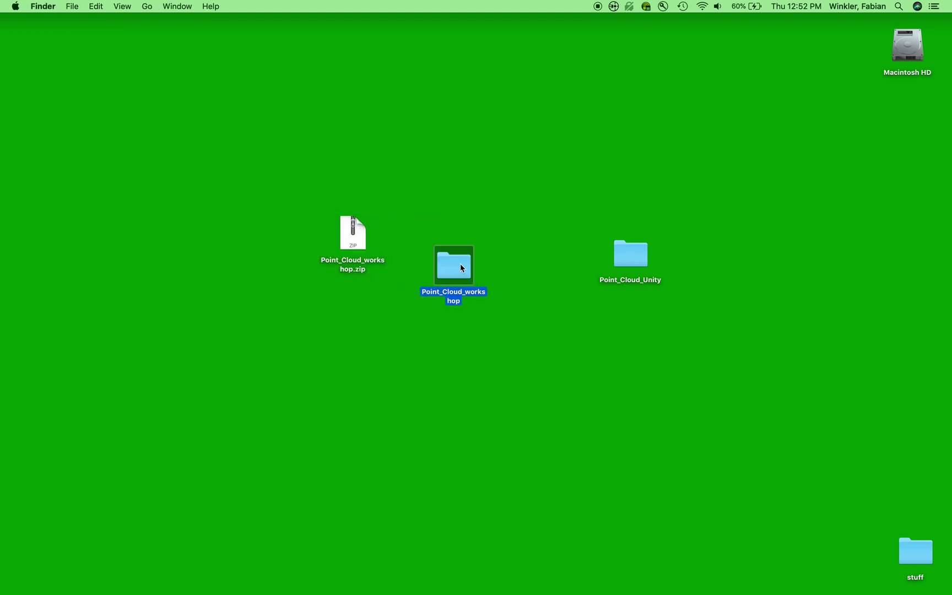
double_click(461, 268)
left_click_drag(395, 99, 238, 60)
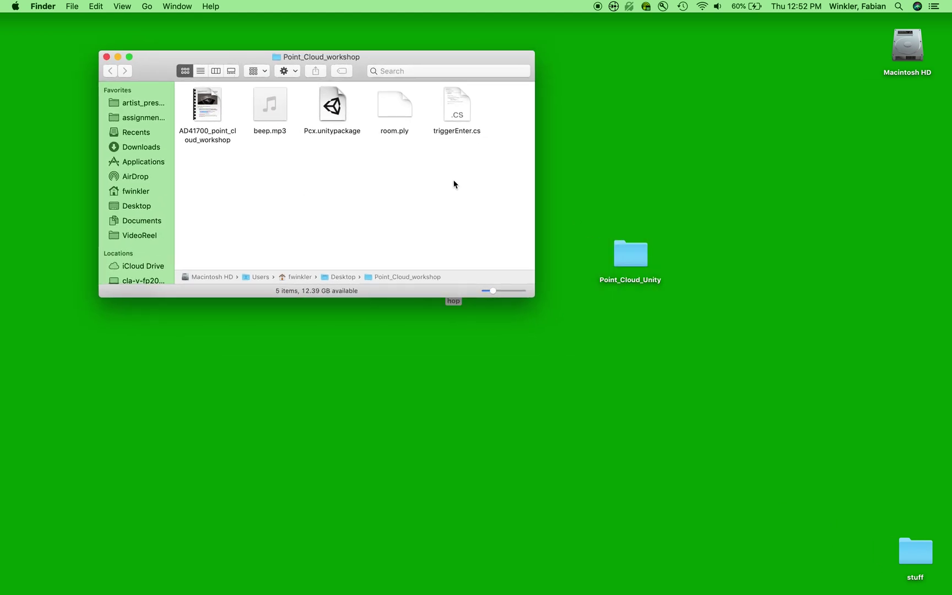
left_click_drag(468, 172, 628, 268)
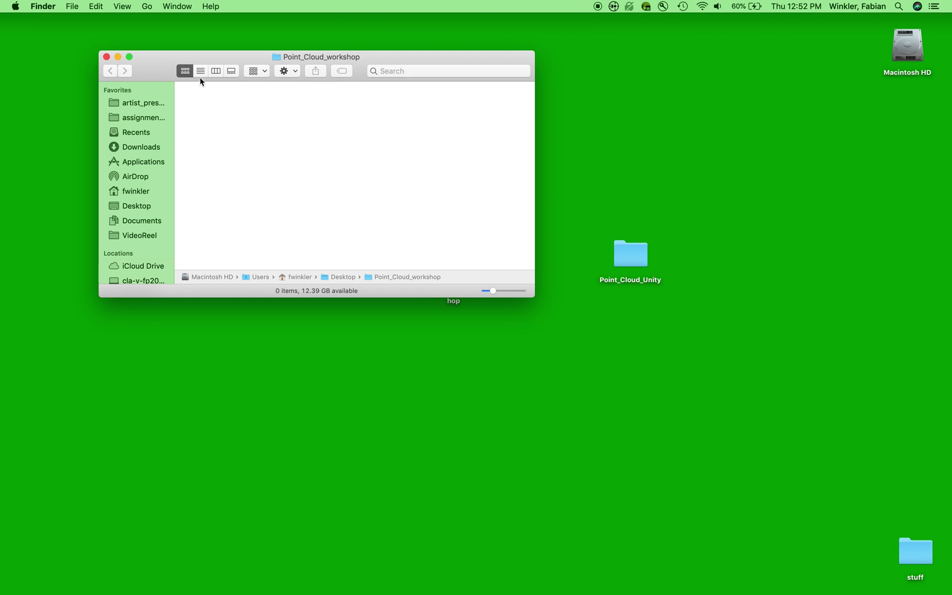
Delete the Point_Cloud_workshop zip and its emptied extracted folder.
left_click(106, 56)
left_click_drag(312, 220, 471, 285)
key("super+BackSpace")
left_click(636, 259)
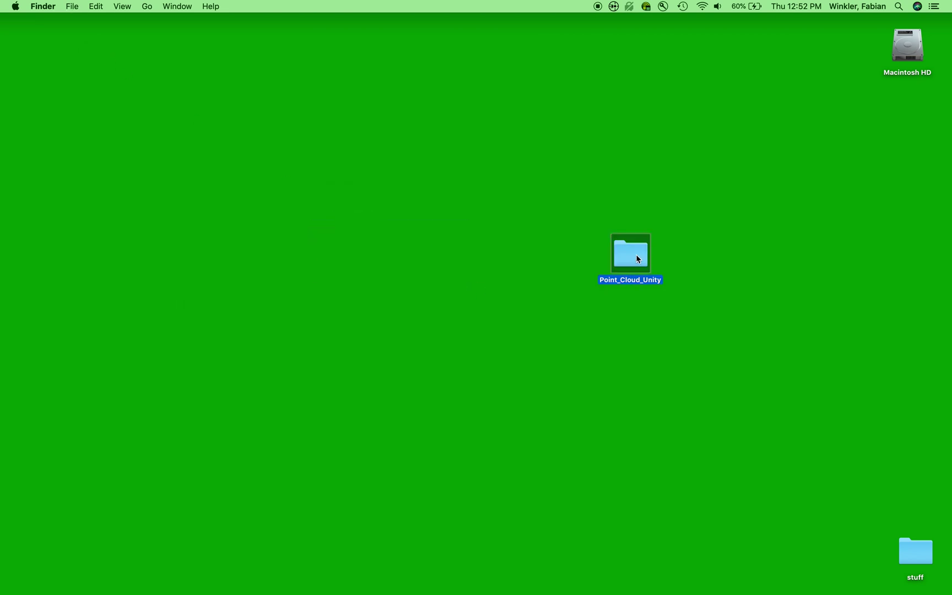
double_click(637, 259)
left_click_drag(424, 103, 352, 91)
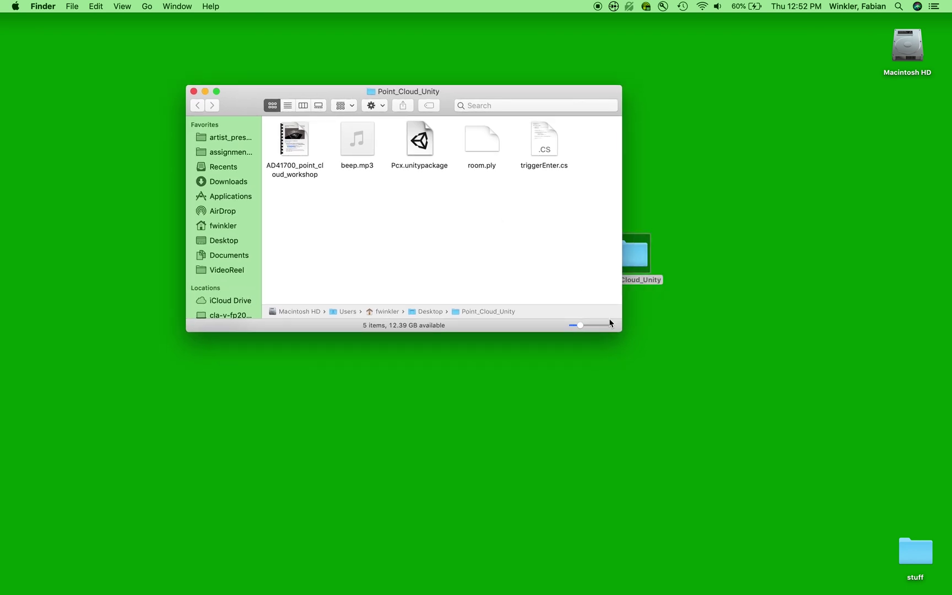
left_click_drag(620, 331, 661, 396)
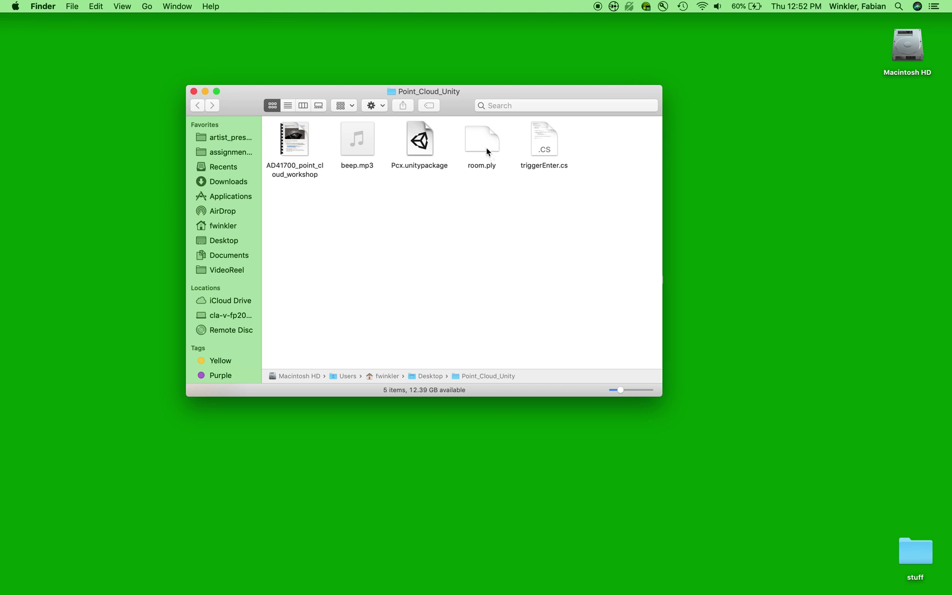
left_click_drag(486, 147, 484, 172)
left_click(444, 233)
left_click_drag(420, 149, 420, 164)
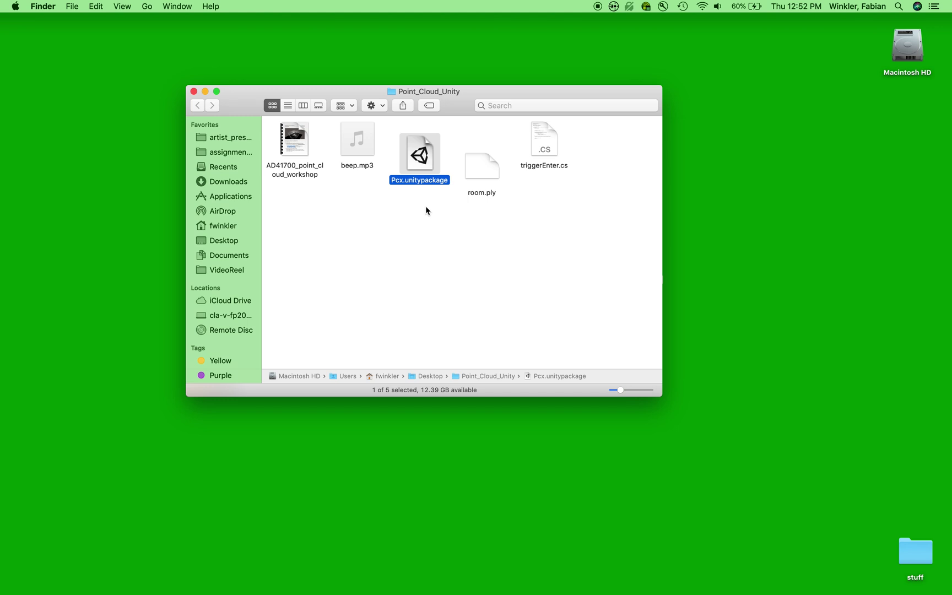
left_click_drag(363, 157, 363, 185)
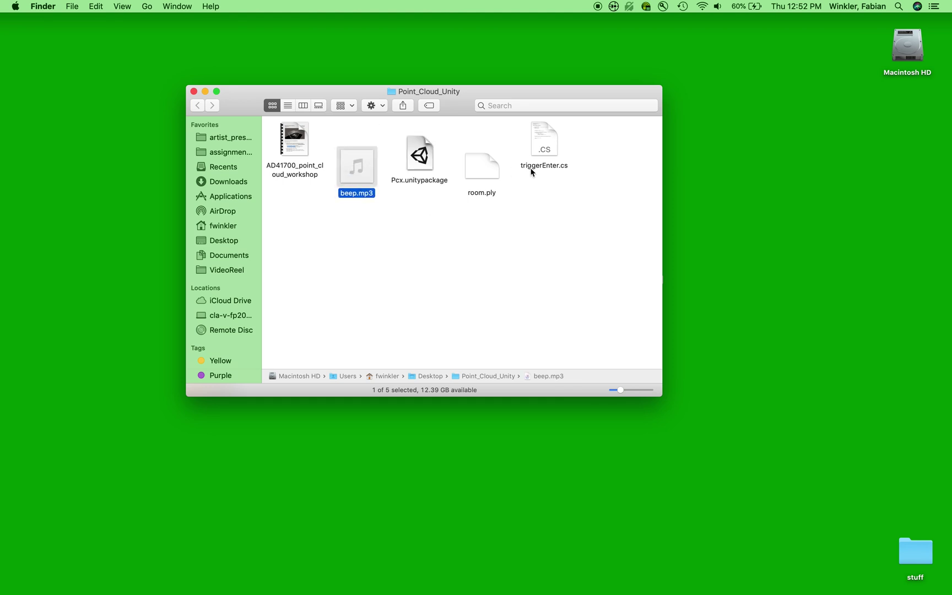
left_click_drag(545, 150, 545, 169)
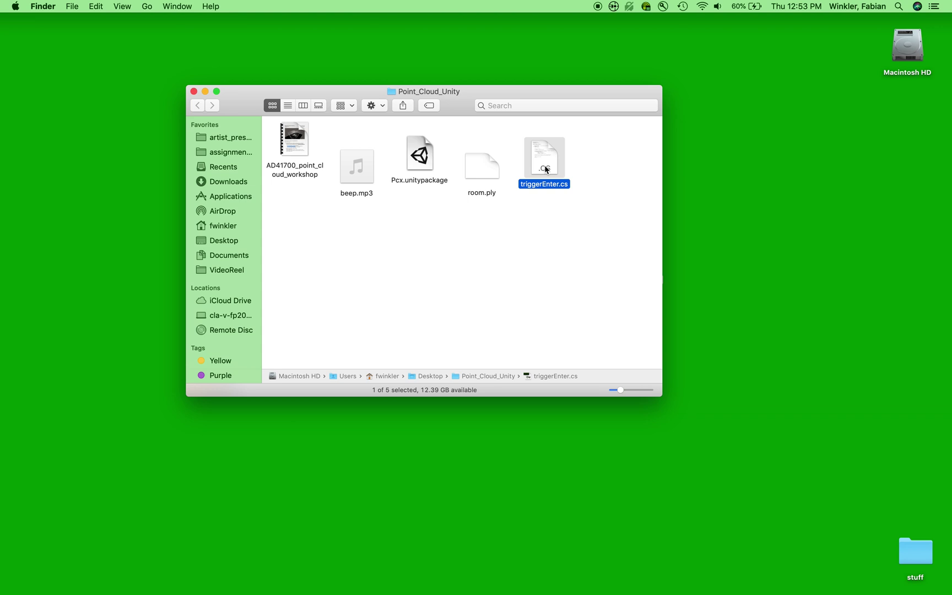
left_click(193, 91)
left_click(408, 208)
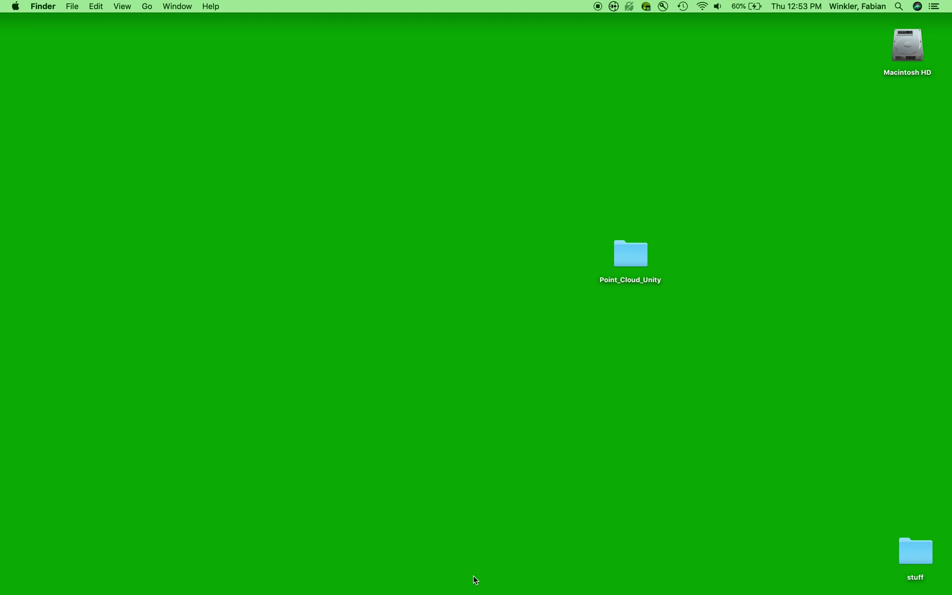
mouse_move(437, 586)
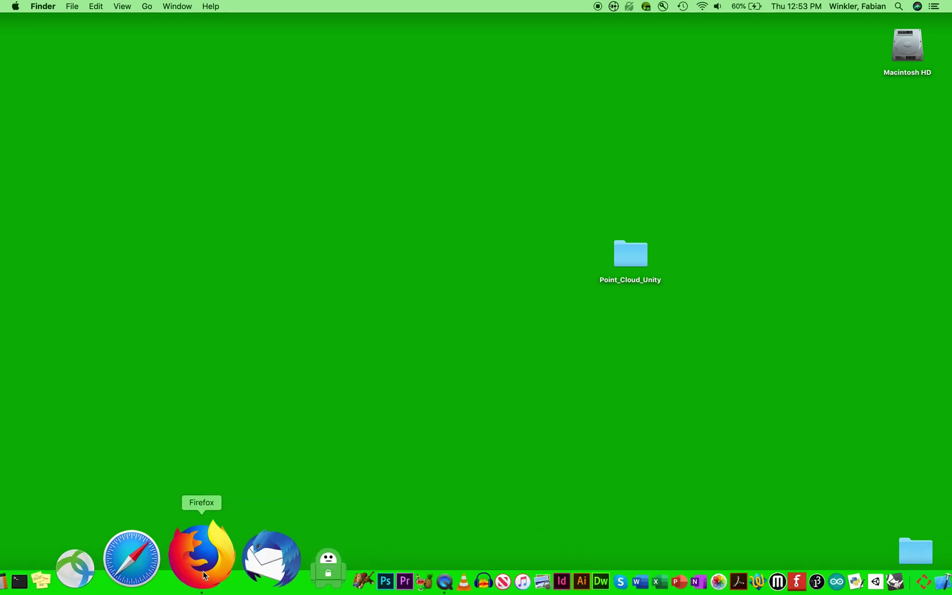
left_click(203, 574)
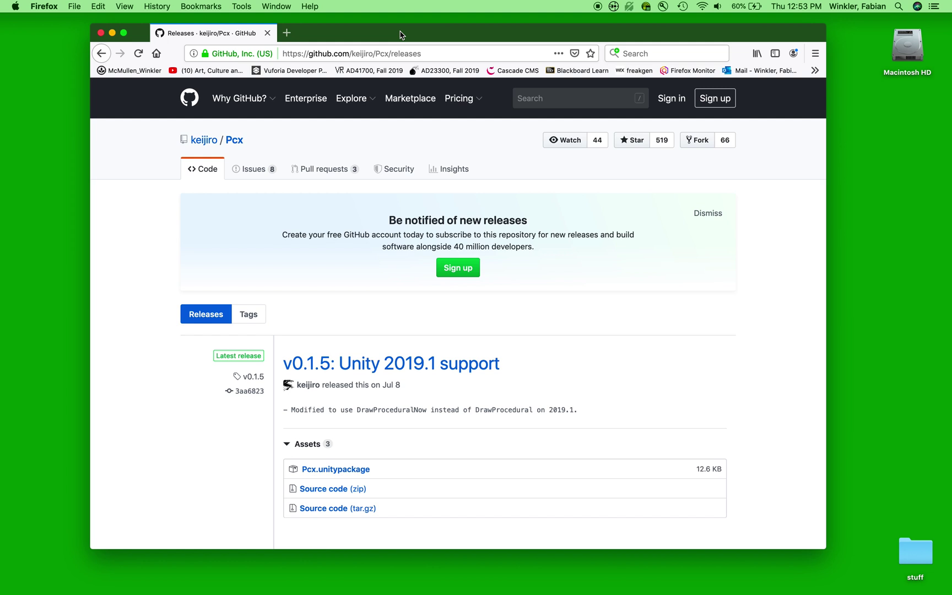
left_click(430, 51)
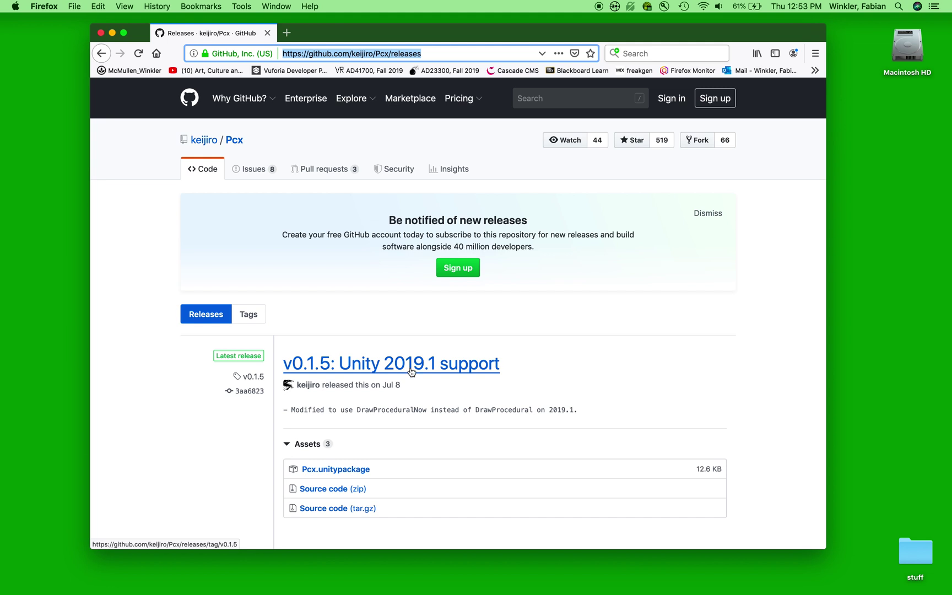
scroll(681, 328, "down", 2)
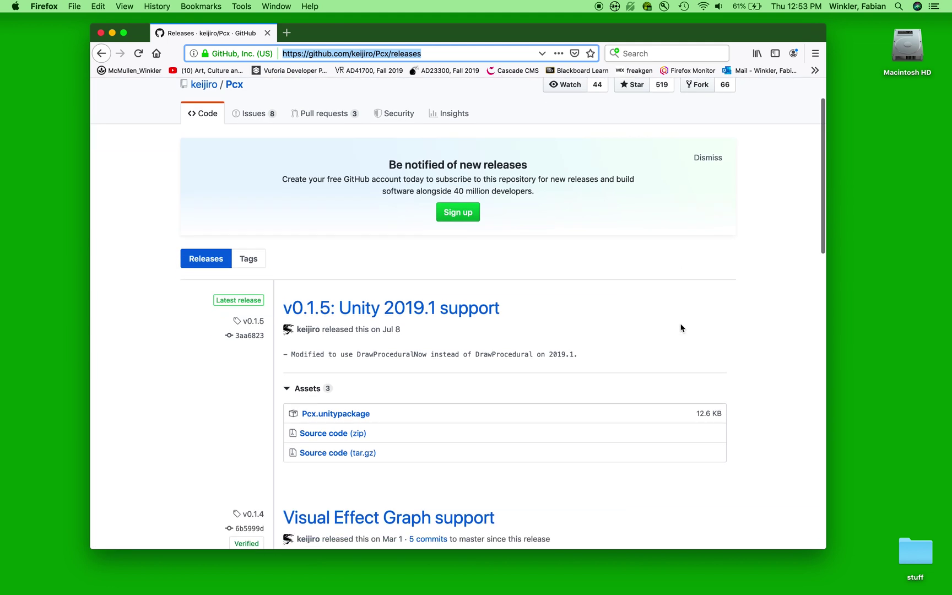
scroll(681, 328, "down", 2)
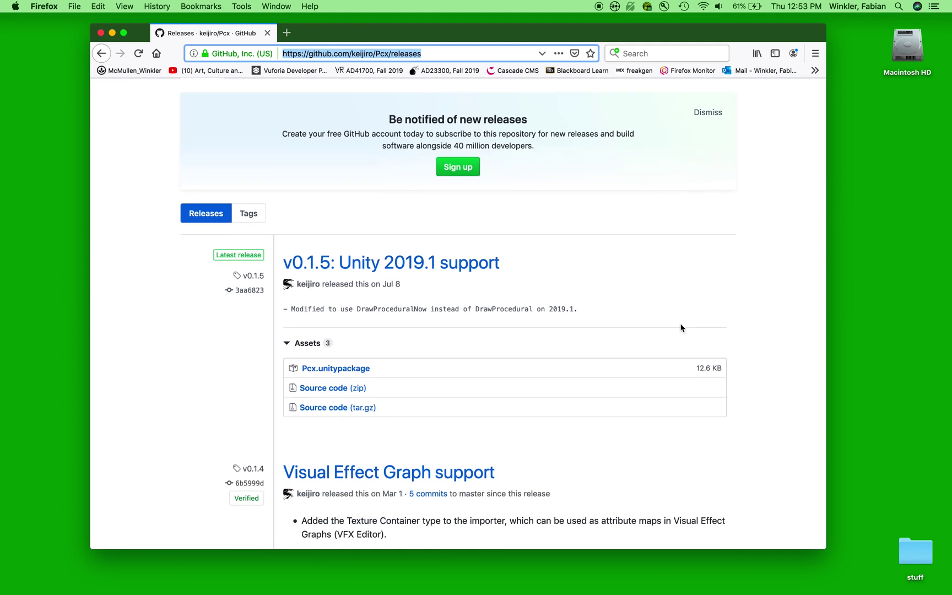
scroll(682, 328, "down", 2)
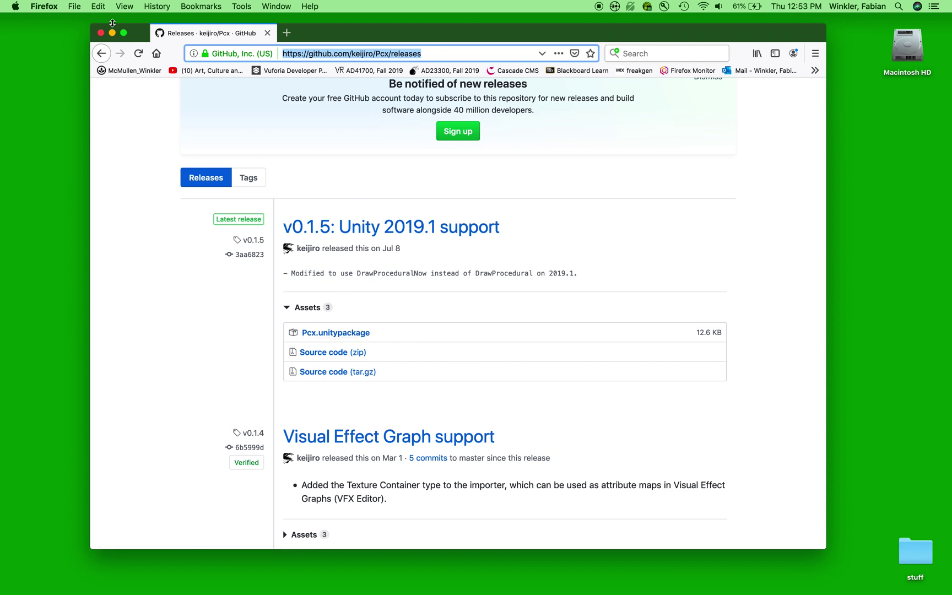
left_click(101, 33)
mouse_move(691, 588)
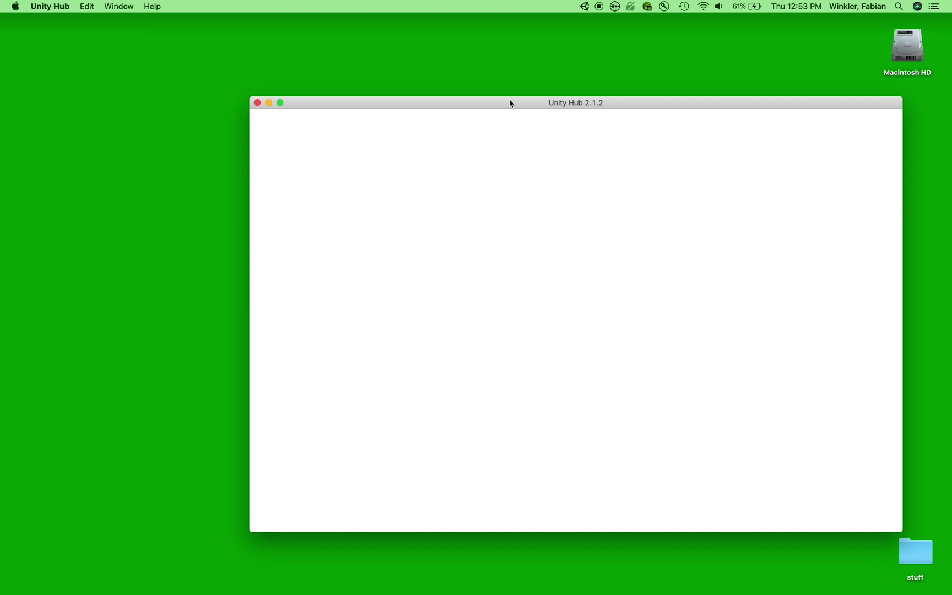
Start a new Unity Hub project and name it Point_Cloud_Unity.
left_click_drag(508, 102, 397, 96)
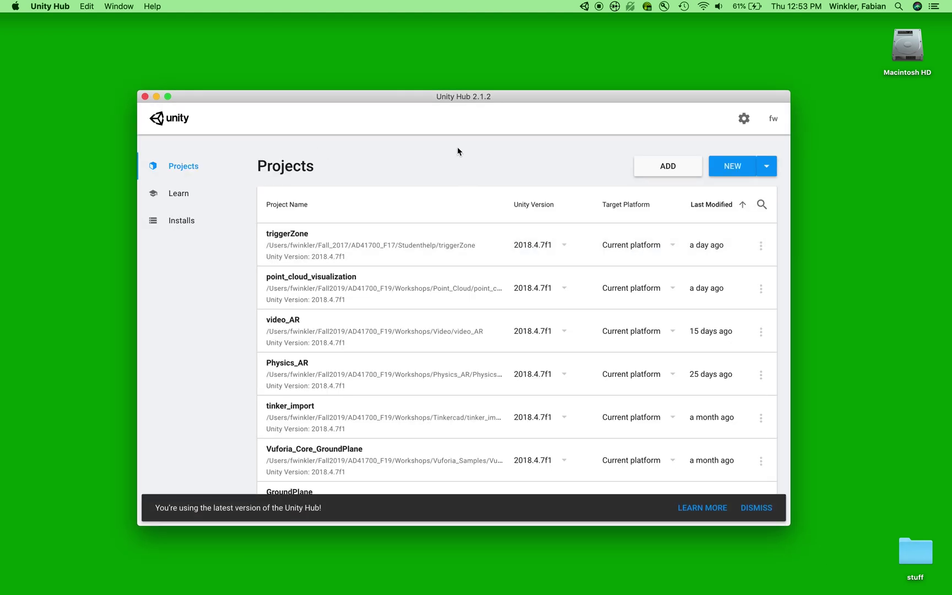
left_click(749, 167)
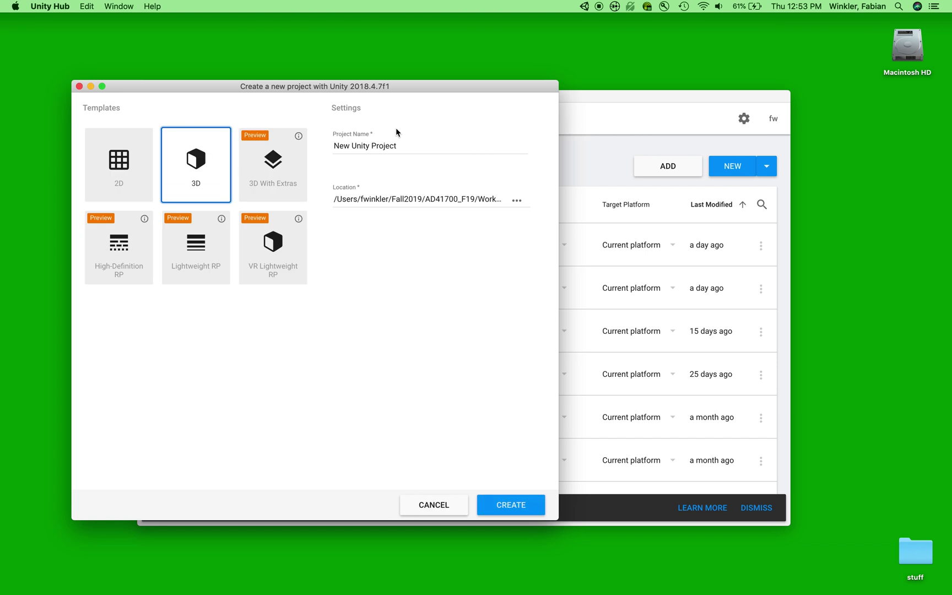
left_click_drag(352, 91, 408, 92)
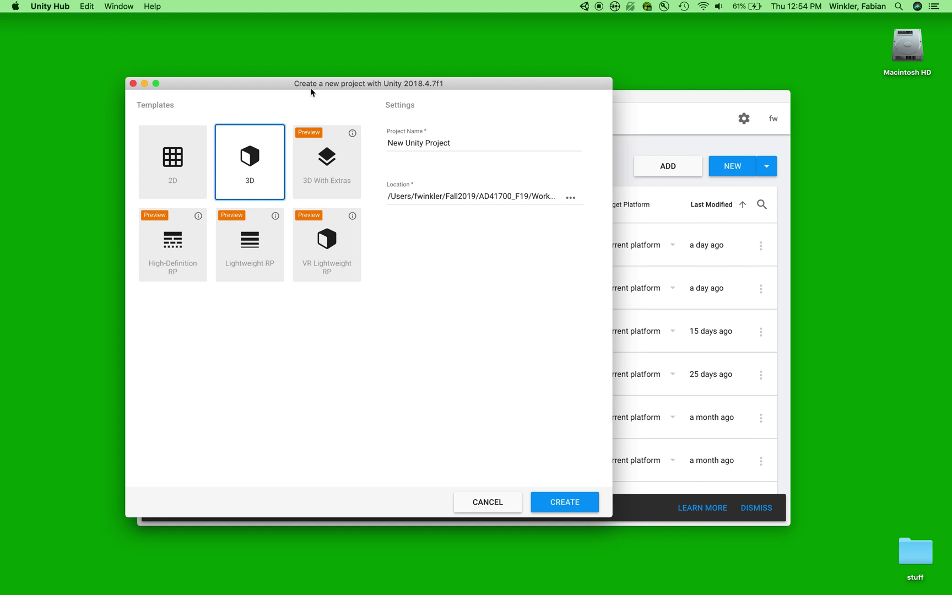
left_click_drag(310, 88, 305, 79)
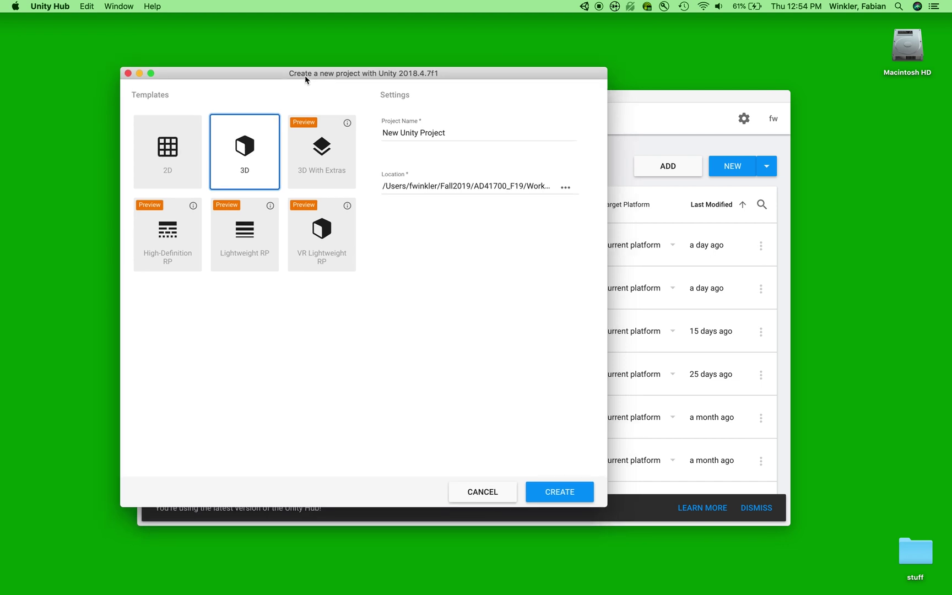
left_click(458, 136)
left_click_drag(455, 136, 362, 138)
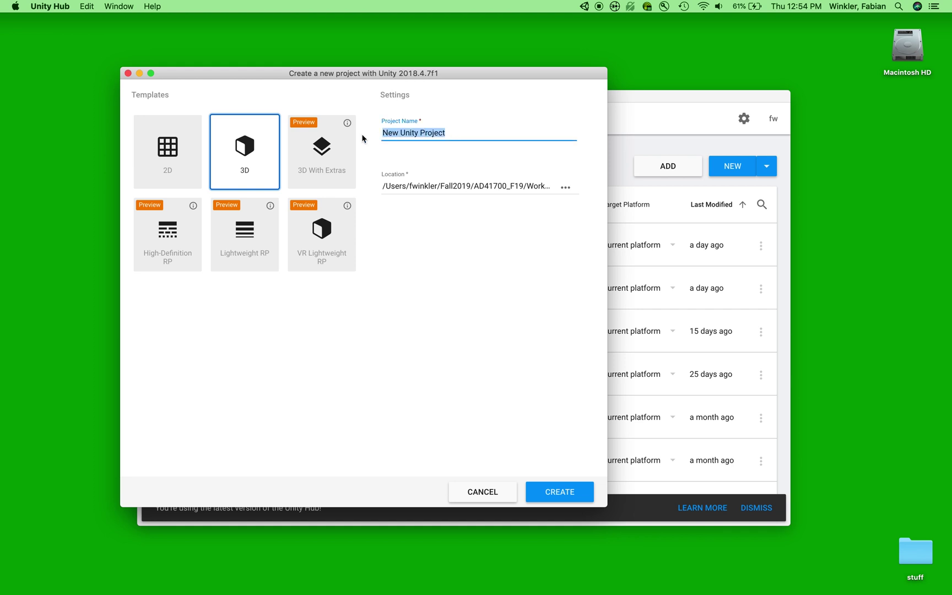
type("Po")
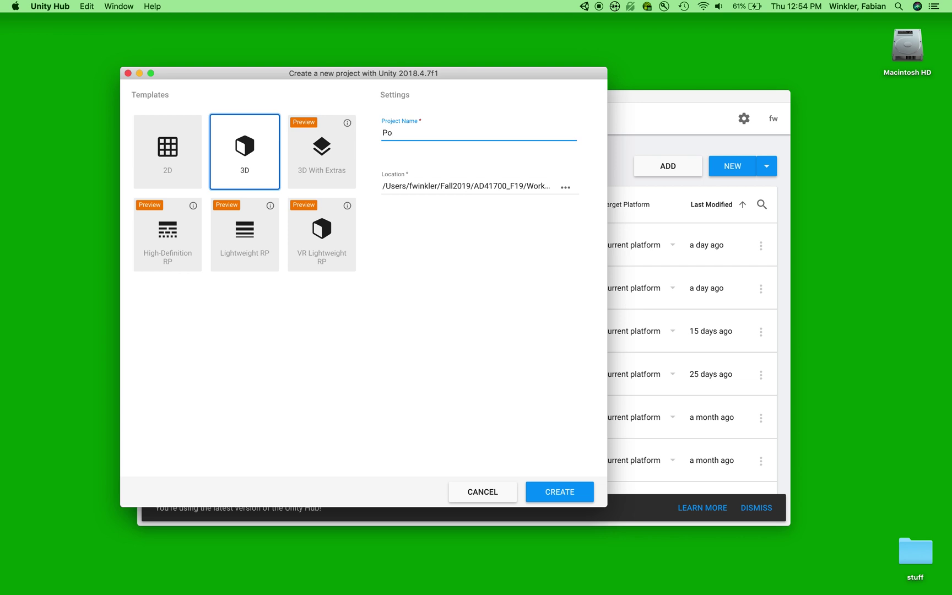
type("int_Cloud_Unity")
Set the project location to Desktop/Point_Cloud_Unity and create the 3D project.
left_click(565, 189)
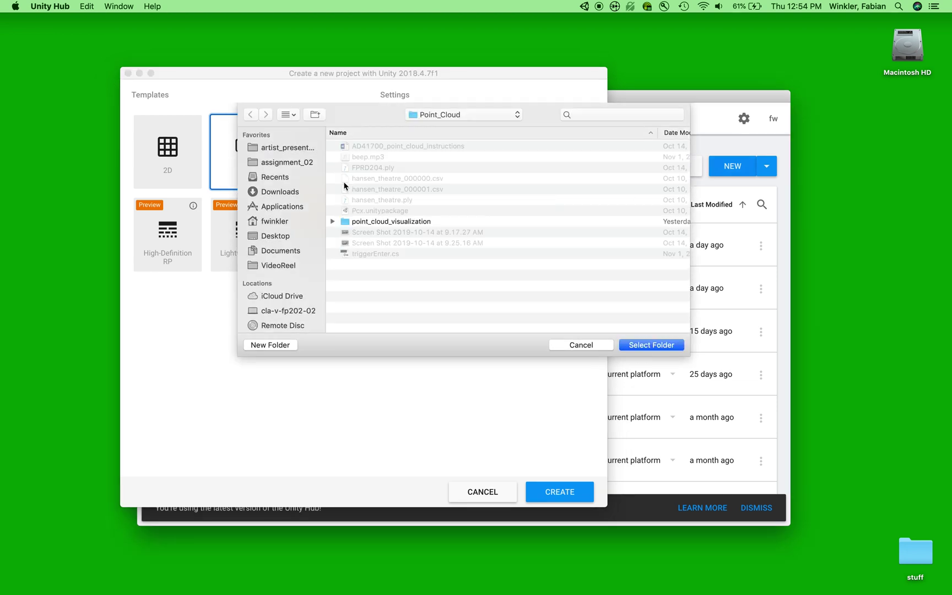
left_click(274, 236)
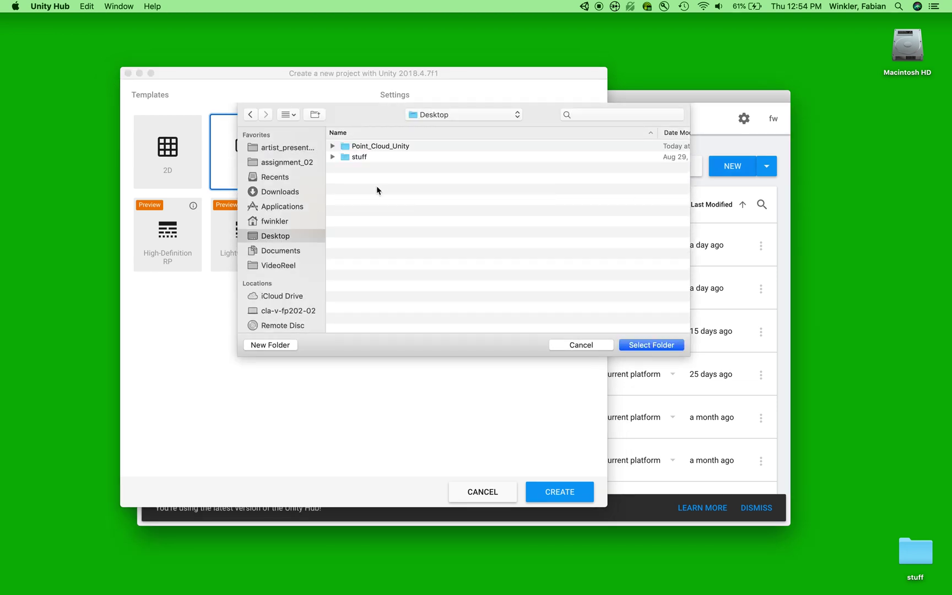
left_click(370, 148)
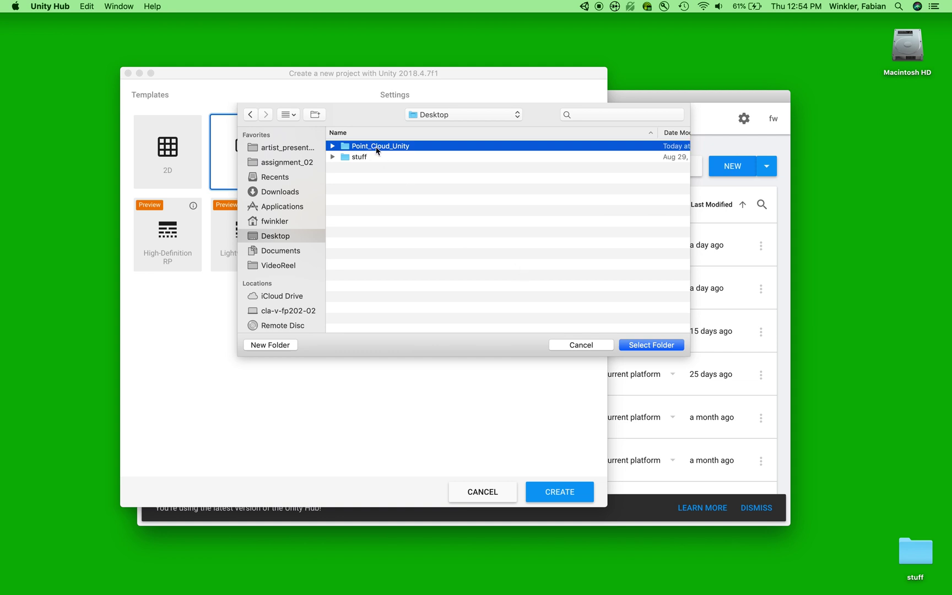
left_click(657, 346)
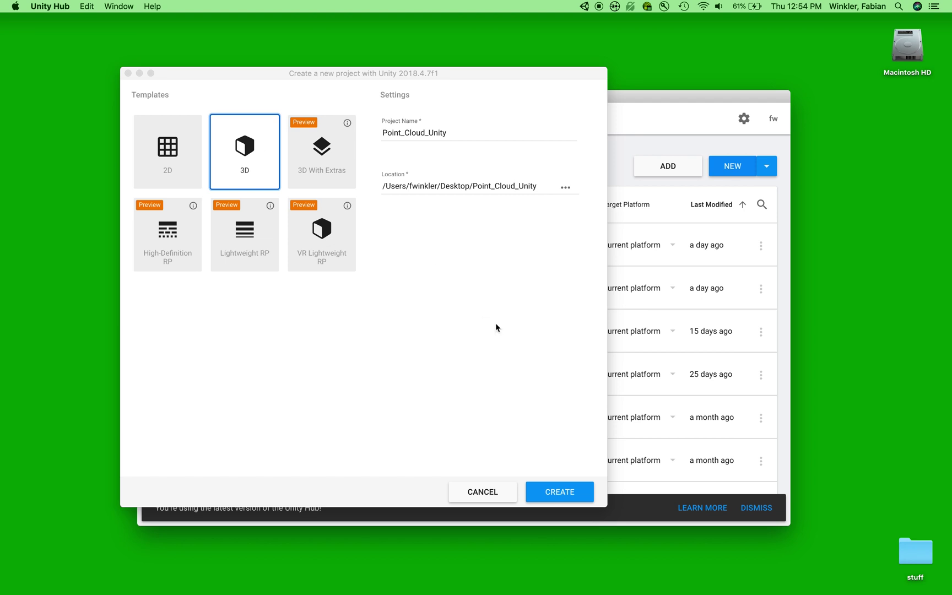
left_click(552, 492)
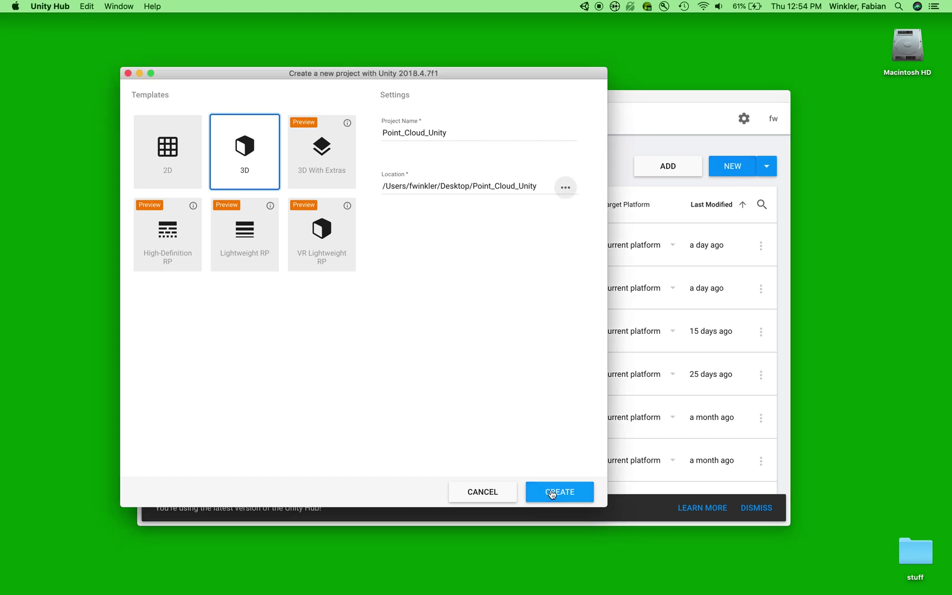
left_click(551, 492)
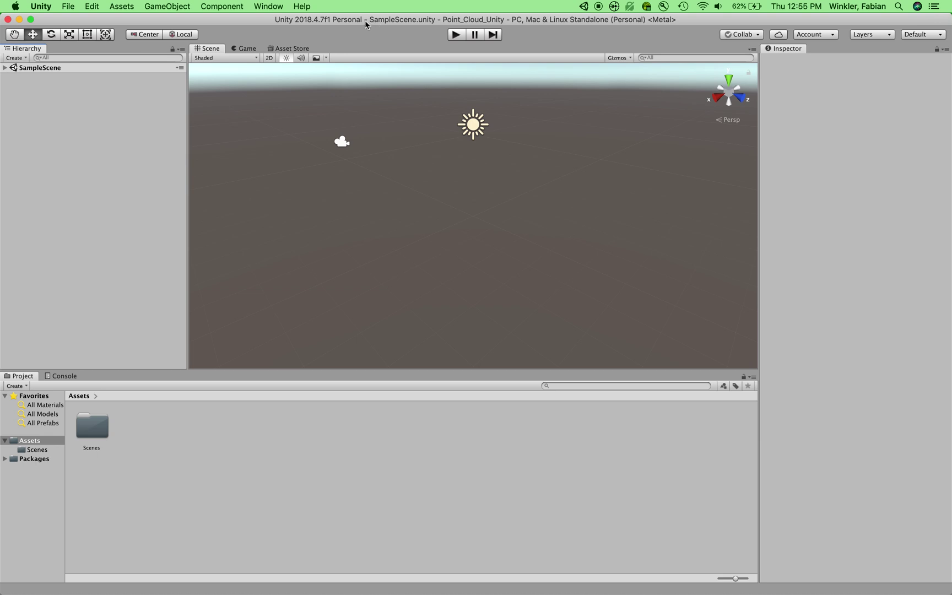
Import all files of the Pcx.unitypackage custom package from the Point_Cloud_Unity folder.
left_click(126, 7)
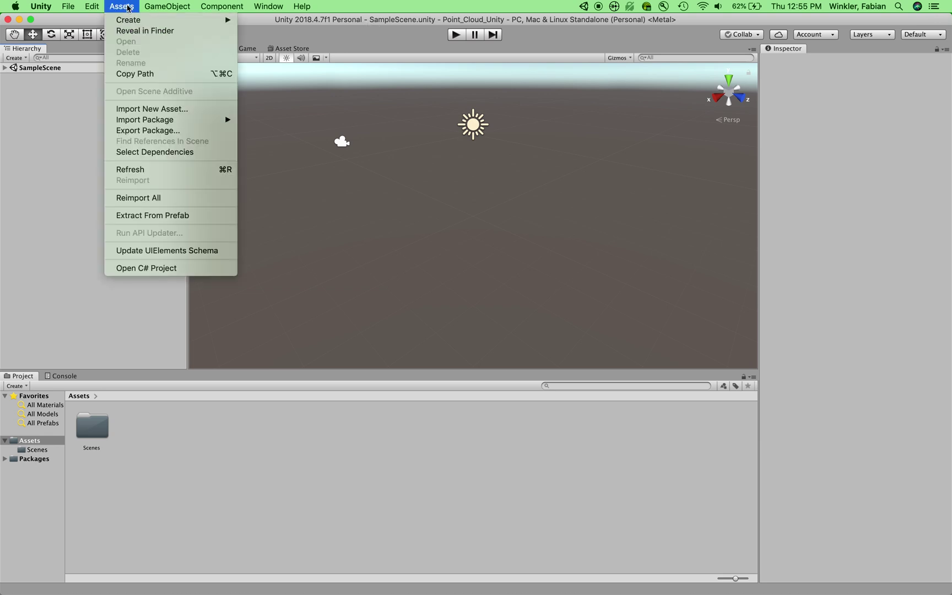
mouse_move(144, 120)
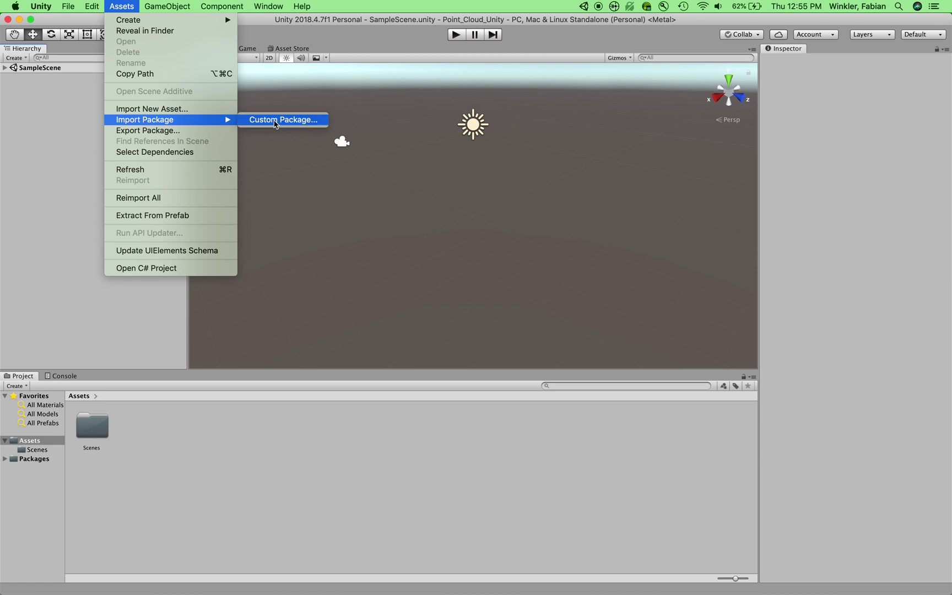
left_click(275, 120)
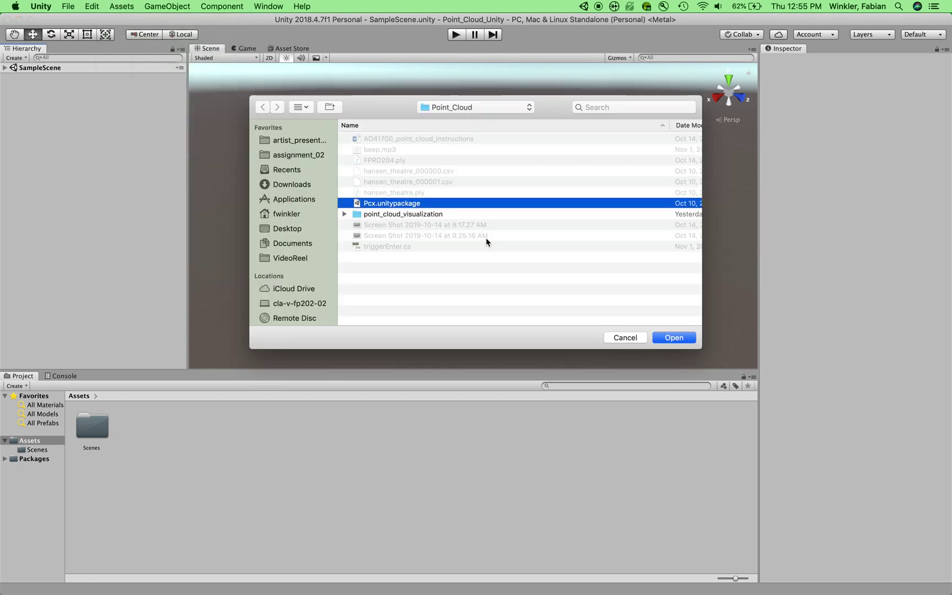
left_click(285, 232)
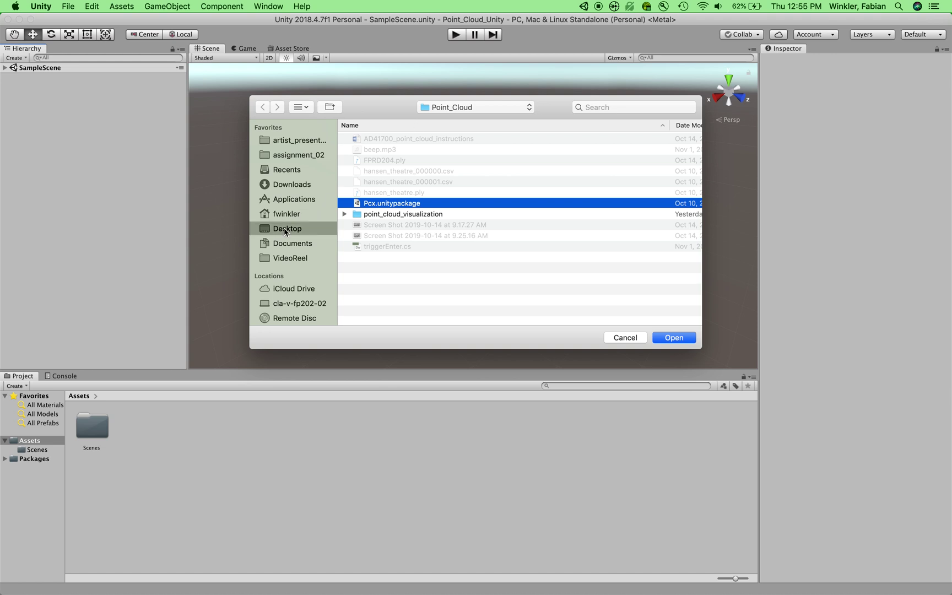
double_click(398, 138)
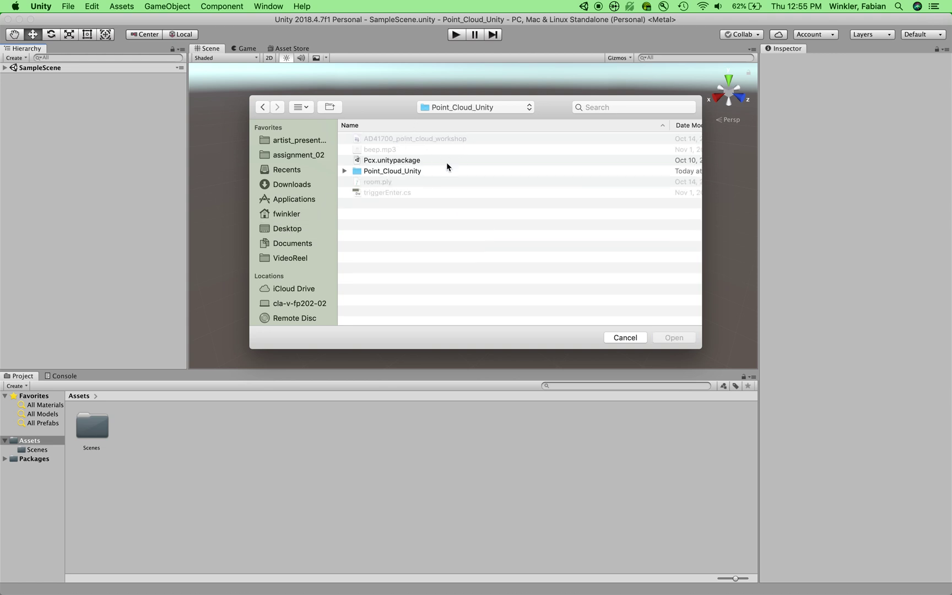
left_click(398, 161)
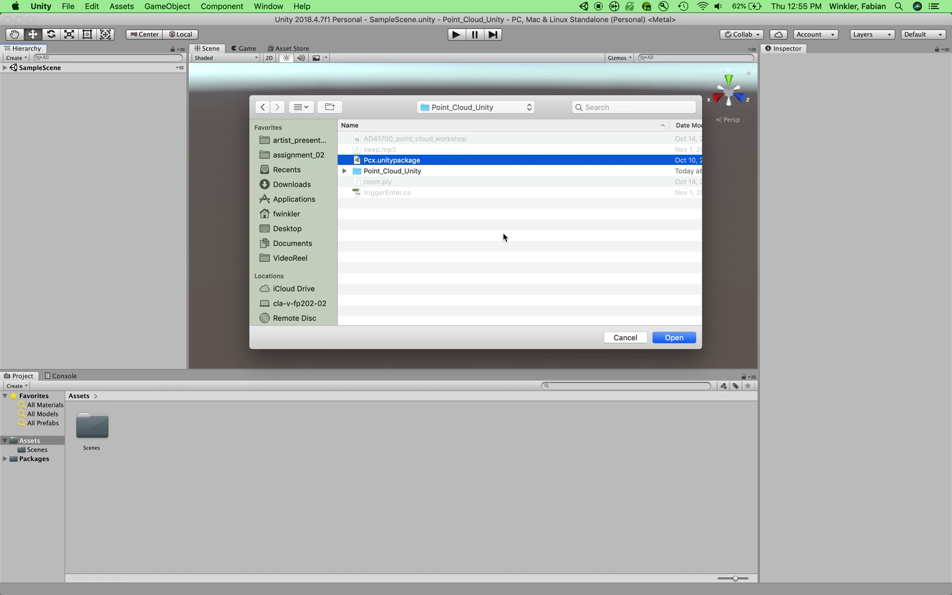
left_click(676, 341)
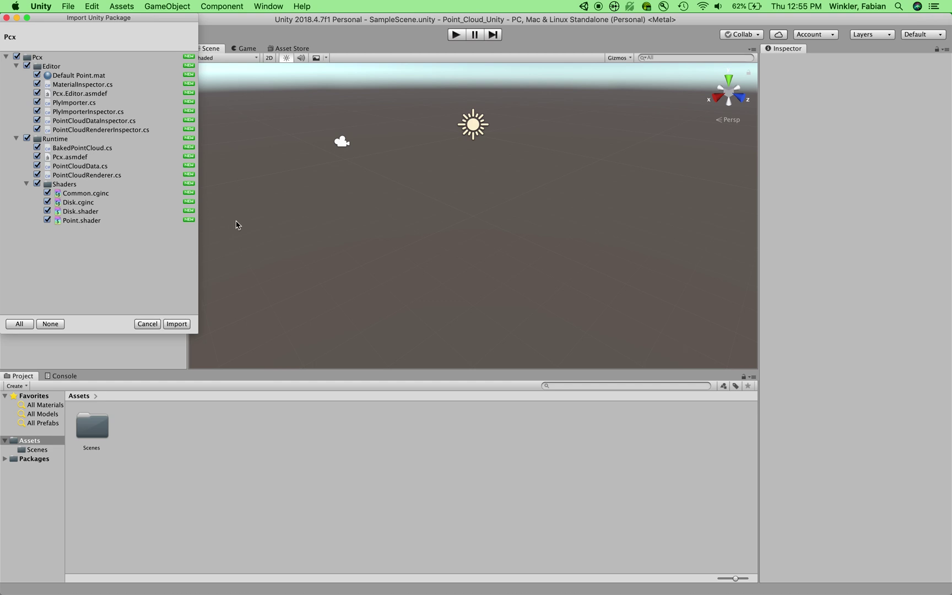
left_click(177, 324)
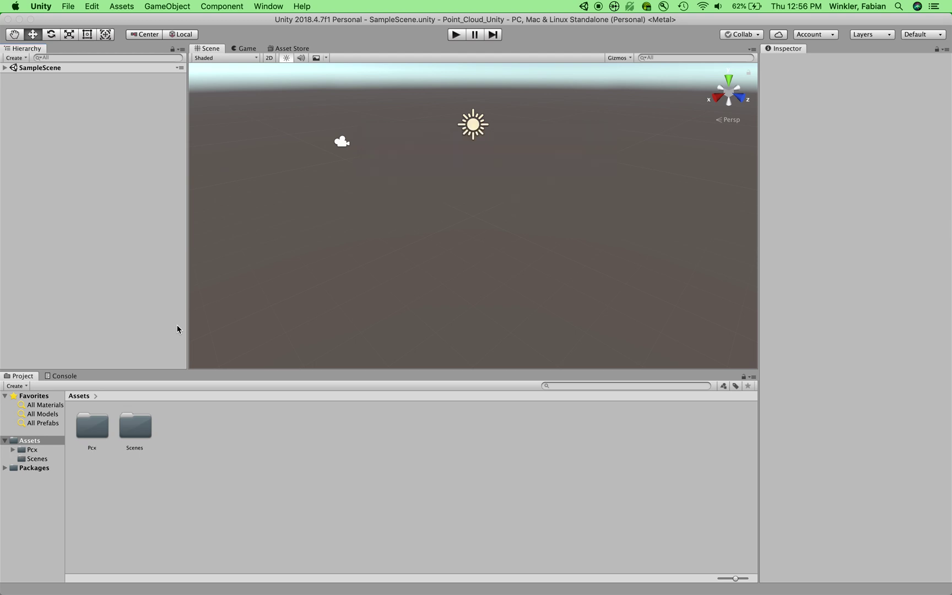
Import room.ply from the Point_Cloud_Unity folder as a new asset.
left_click(124, 5)
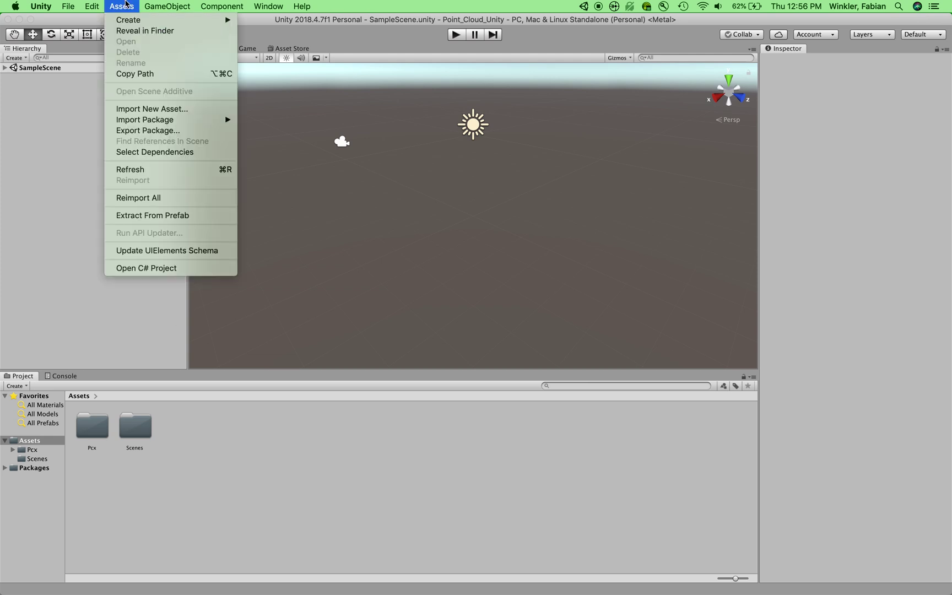
left_click(160, 110)
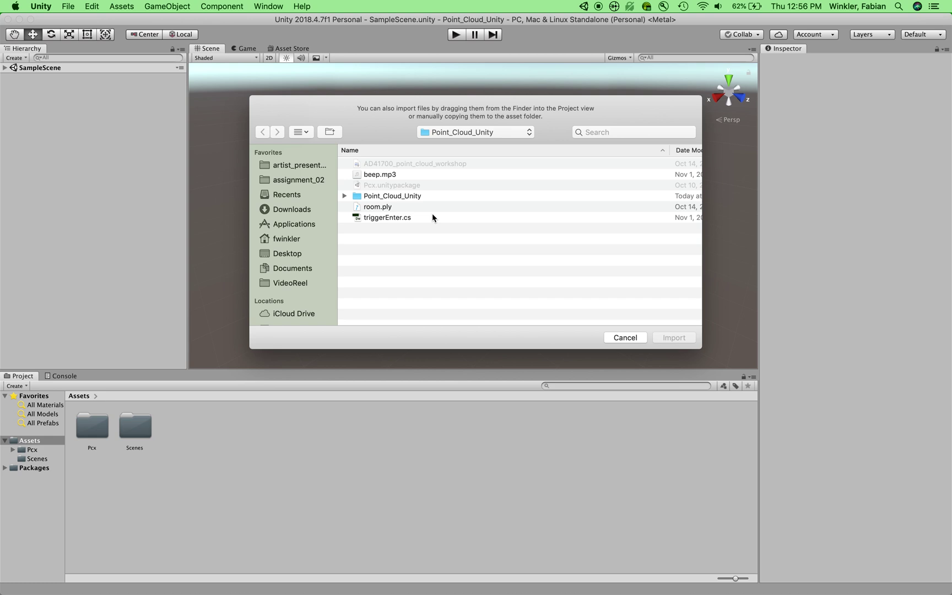
left_click(369, 209)
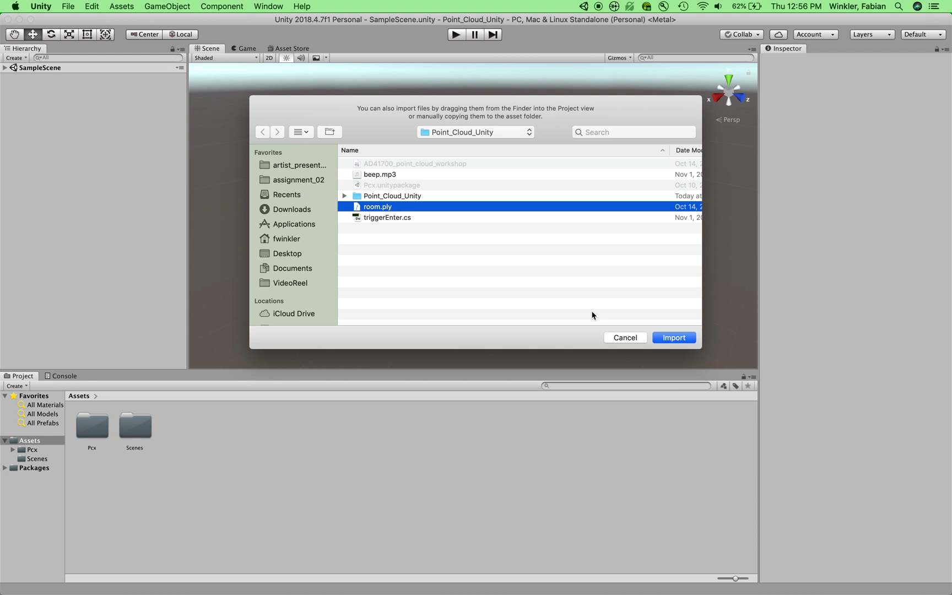
left_click(674, 339)
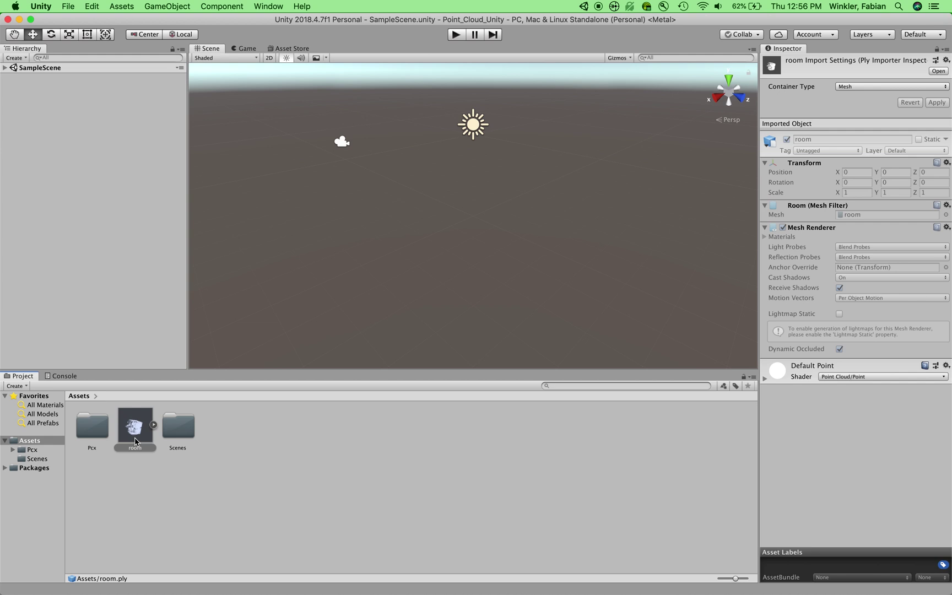
Select the room asset and keep its import Container Type as Mesh.
left_click(137, 431)
left_click(860, 89)
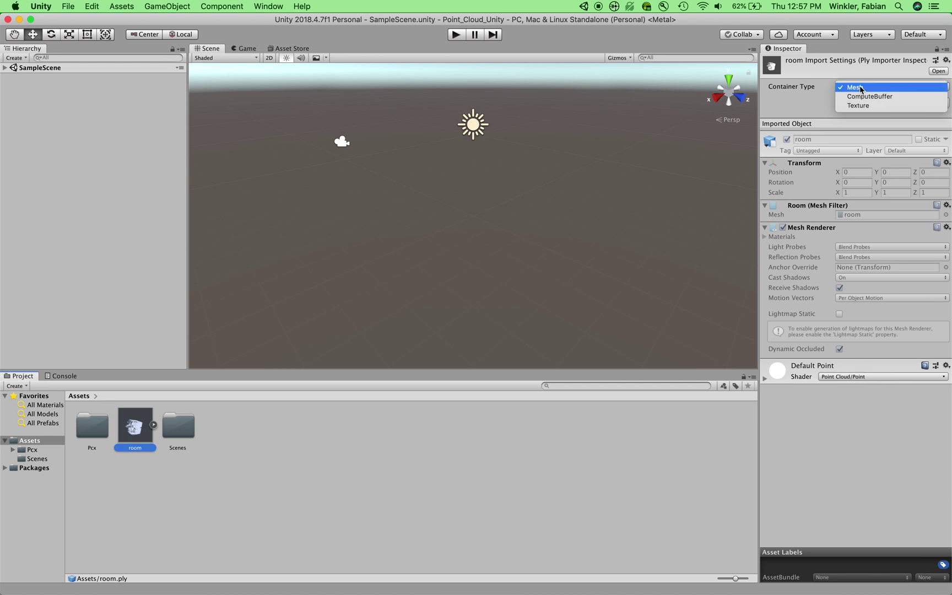
left_click(807, 104)
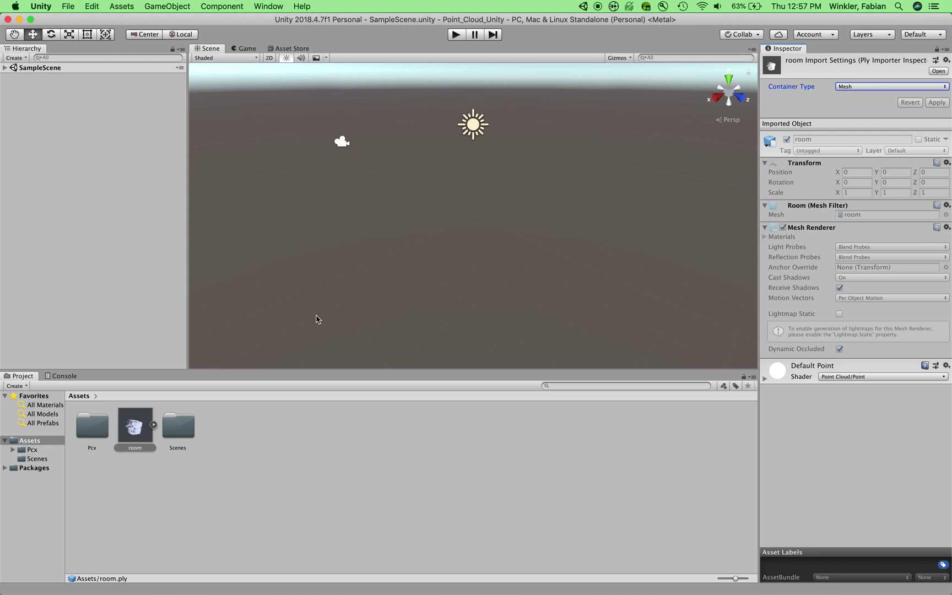
Drag the room point cloud asset into the Scene view.
left_click_drag(138, 429, 471, 214)
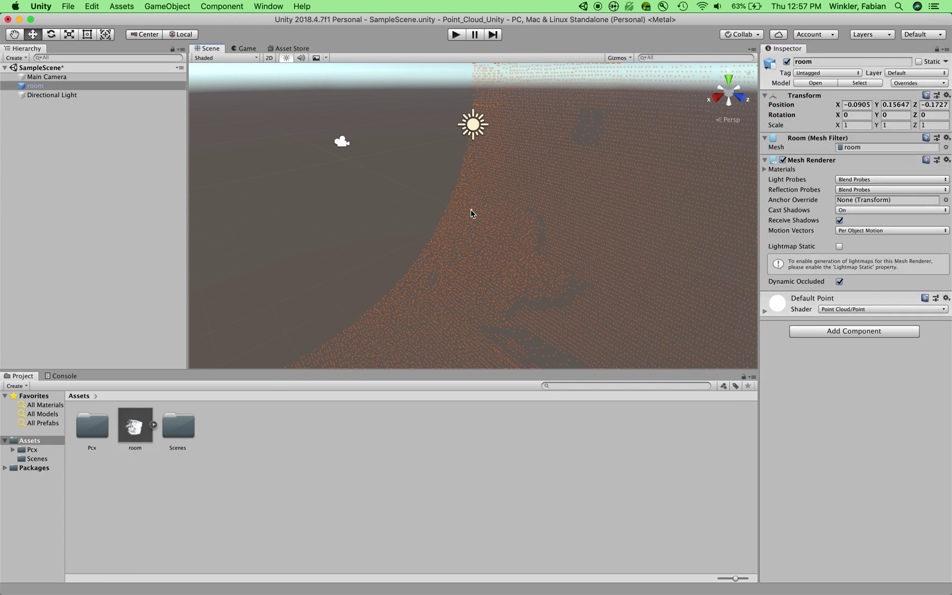
scroll(471, 212, "down", 2)
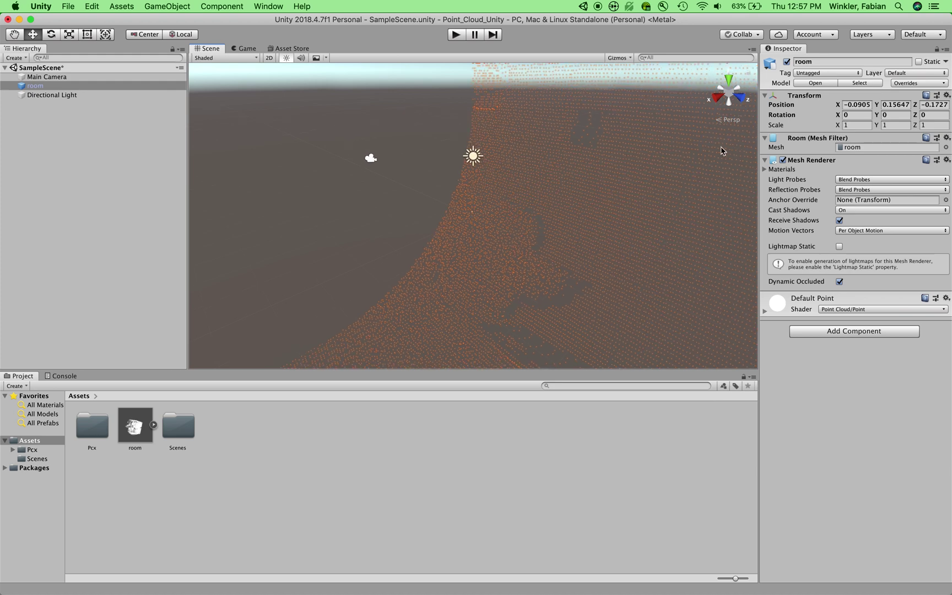
left_click(853, 97)
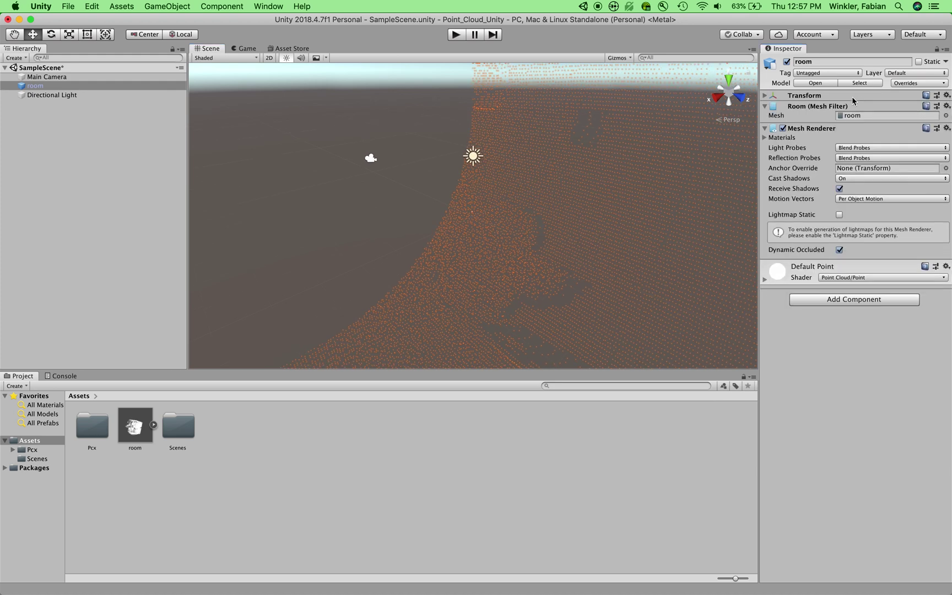
Set the room object's Transform Position to 0, 0, 0.
left_click(29, 87)
left_click(764, 97)
left_click(851, 104)
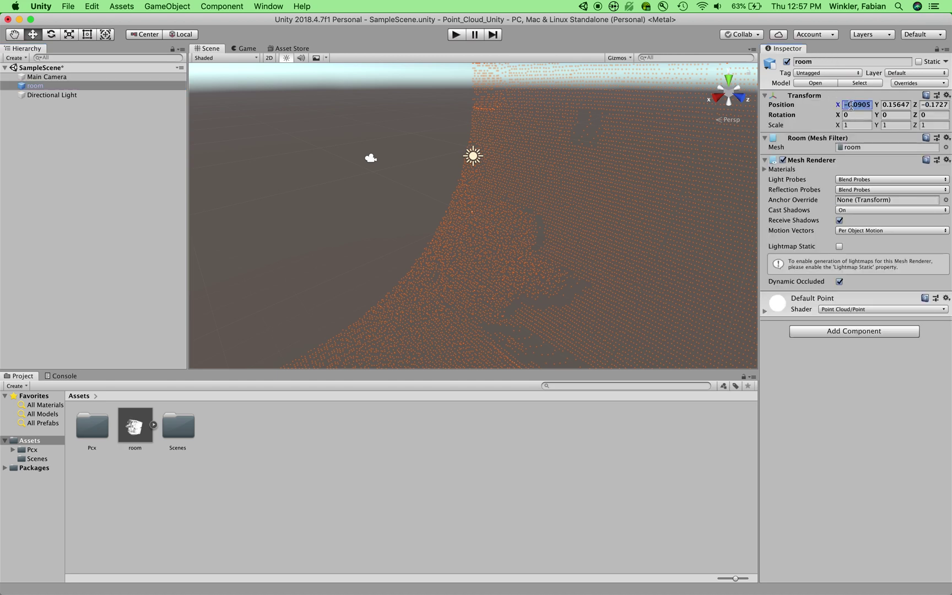
type("0")
left_click(888, 105)
type("0")
left_click(933, 104)
type("0")
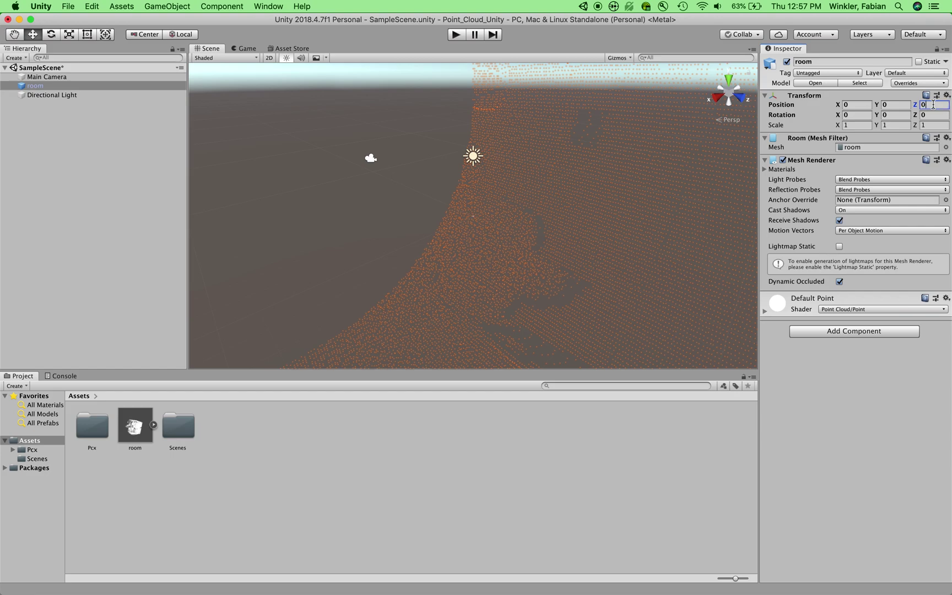
scroll(450, 192, "down", 3)
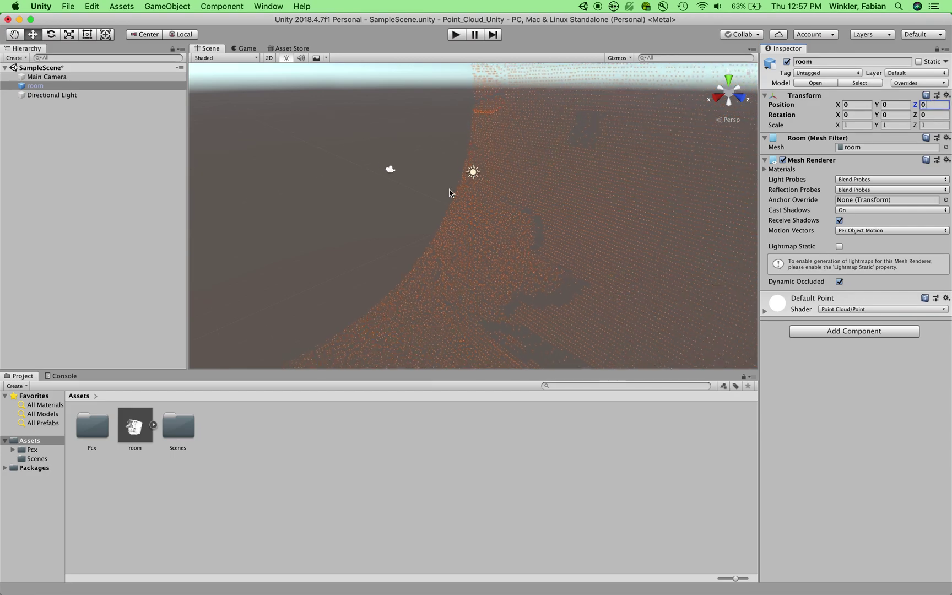
scroll(449, 193, "down", 10)
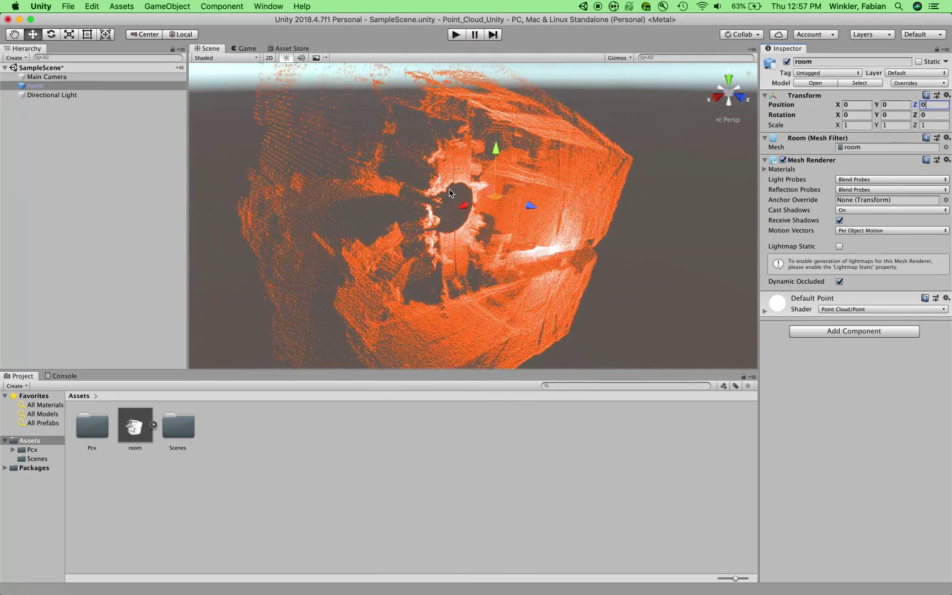
scroll(449, 193, "down", 8)
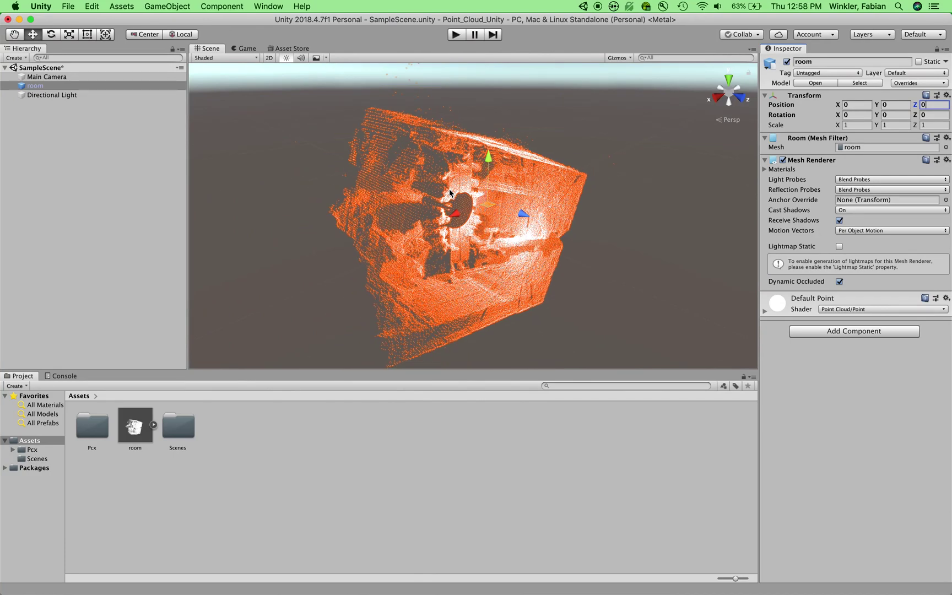
scroll(449, 193, "up", 15)
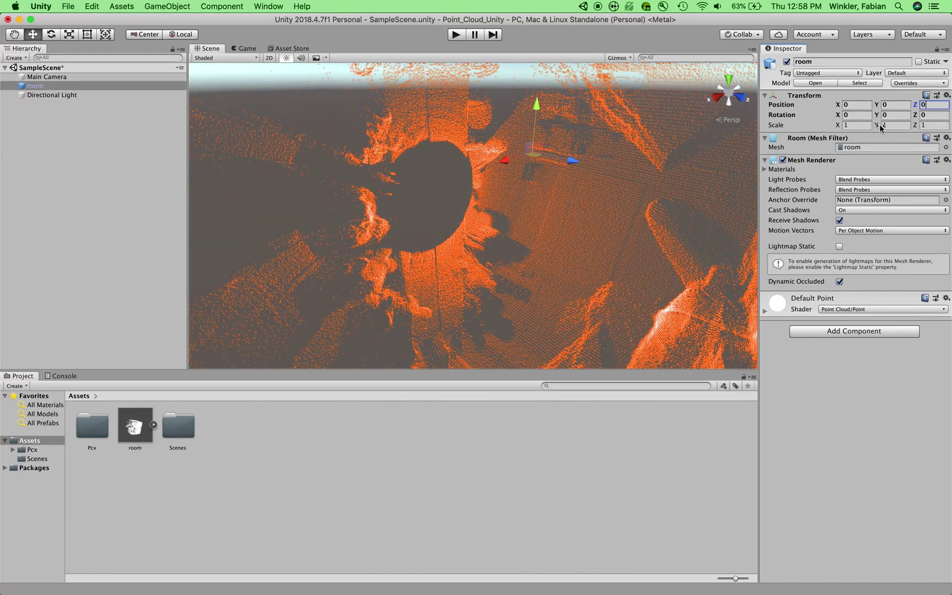
Scale the room to 0.01 on X, Y and Z and zoom in to frame it.
left_click(852, 125)
type(".01")
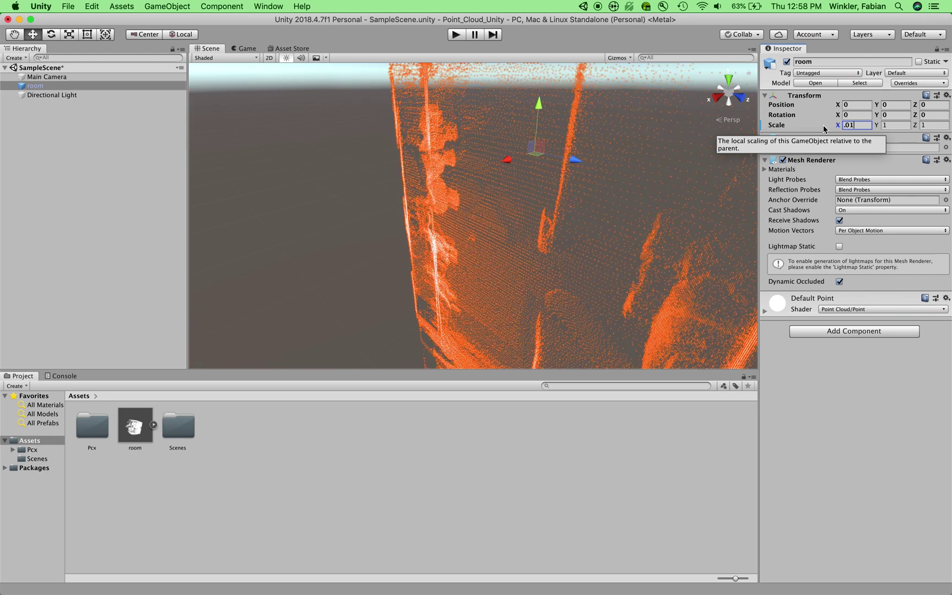
left_click(898, 126)
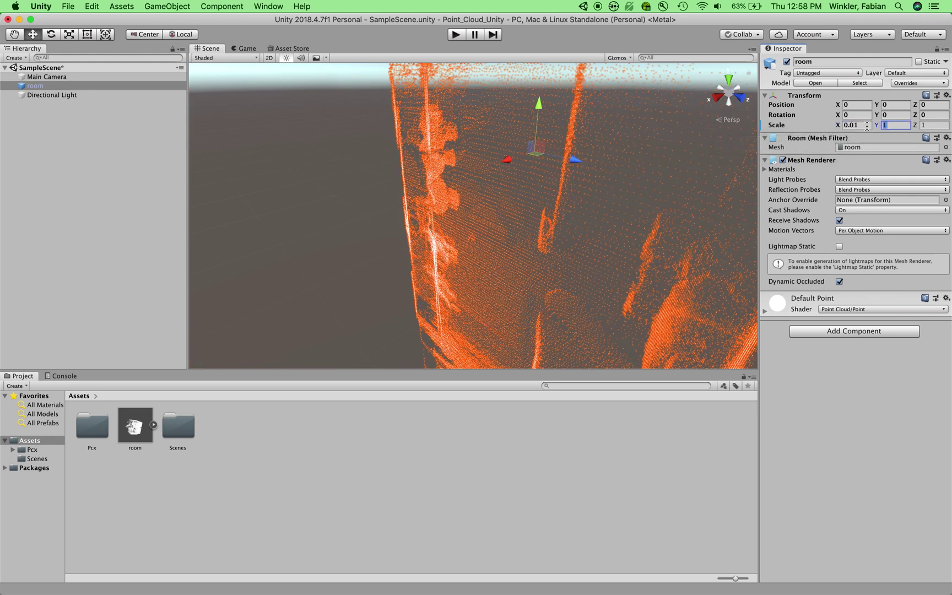
type(".01")
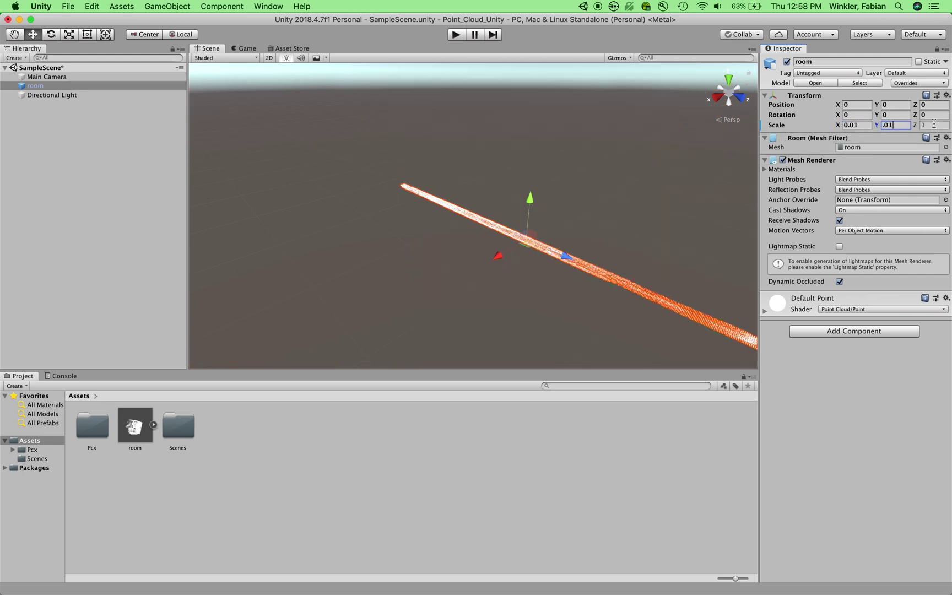
left_click(912, 126)
type(".01")
key("Return")
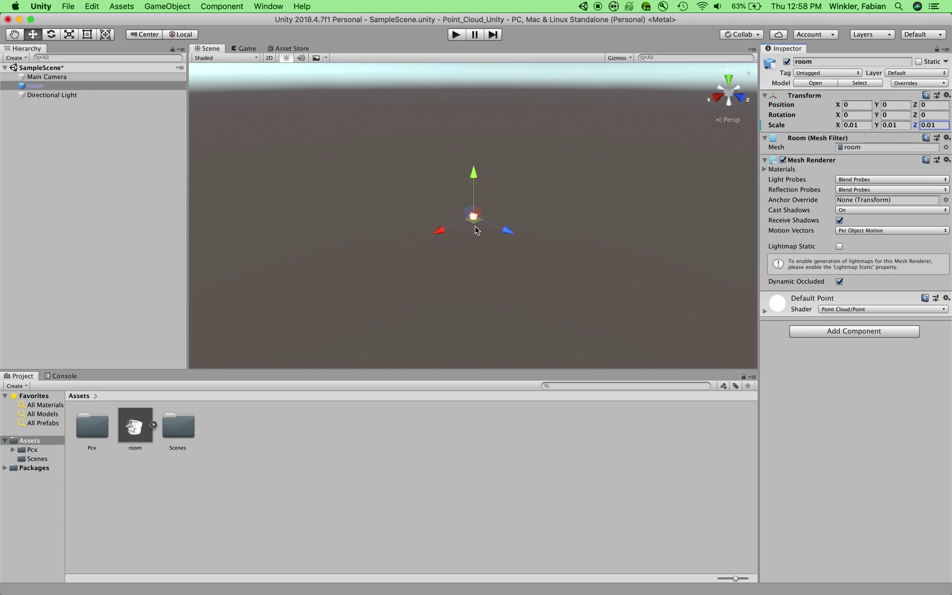
scroll(476, 230, "up", 10)
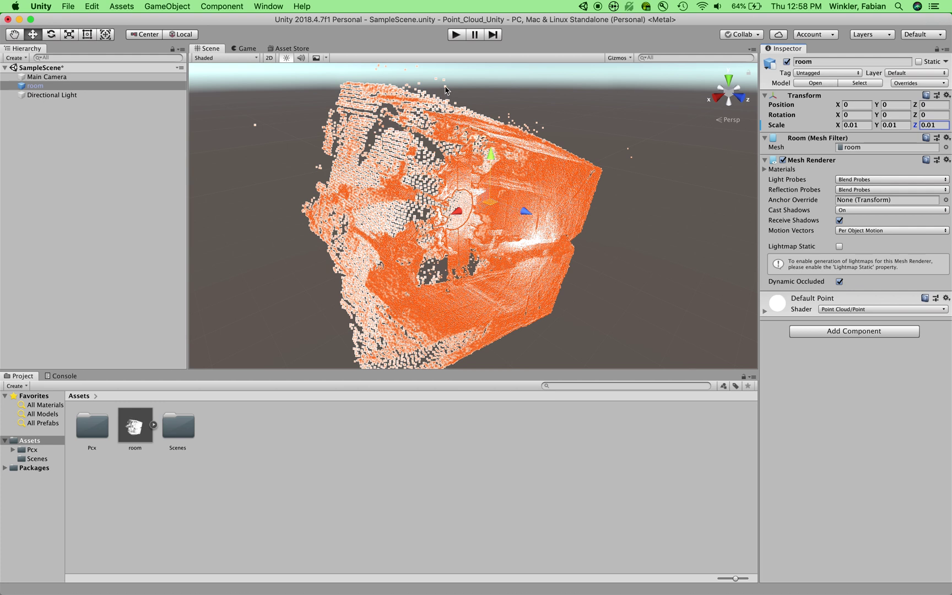
scroll(352, 197, "up", 5)
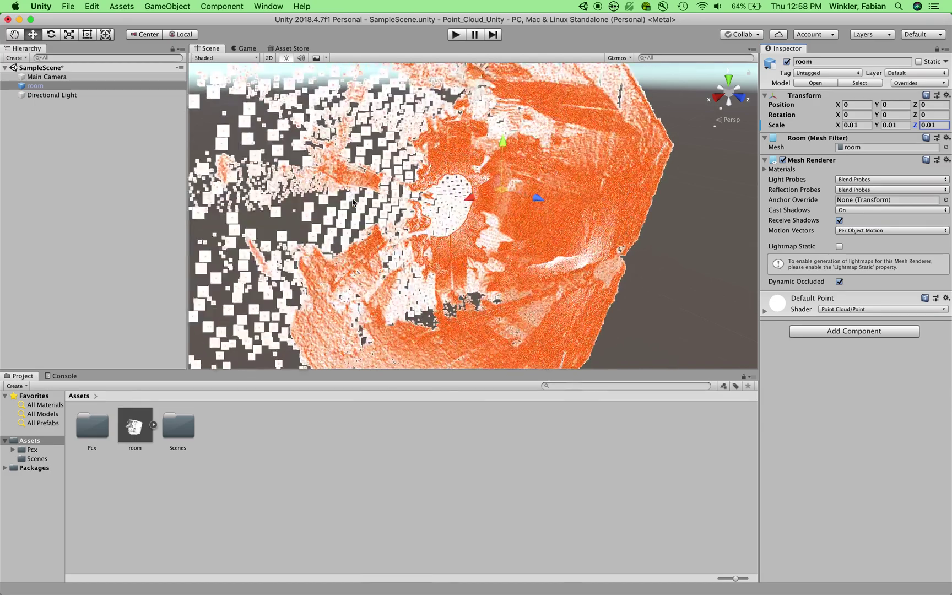
scroll(352, 198, "up", 5)
scroll(352, 198, "down", 5)
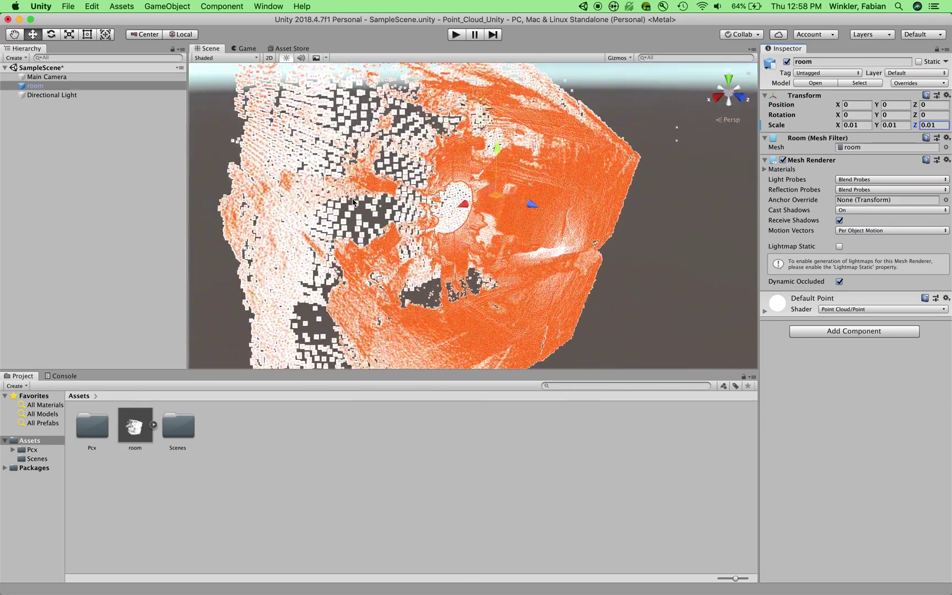
scroll(353, 201, "down", 3)
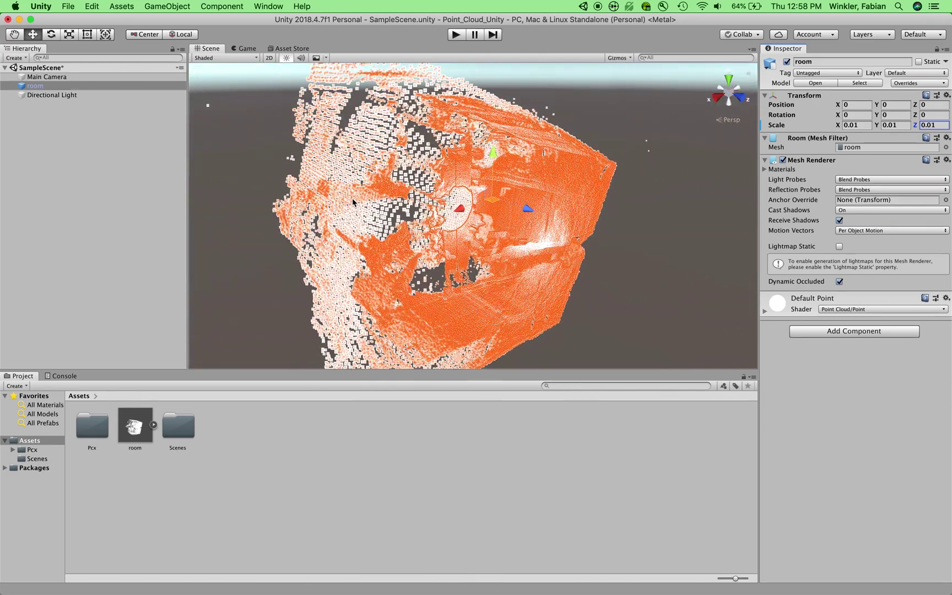
Change the Default Point material's Point Size from 0.05 to 0.005.
left_click(765, 311)
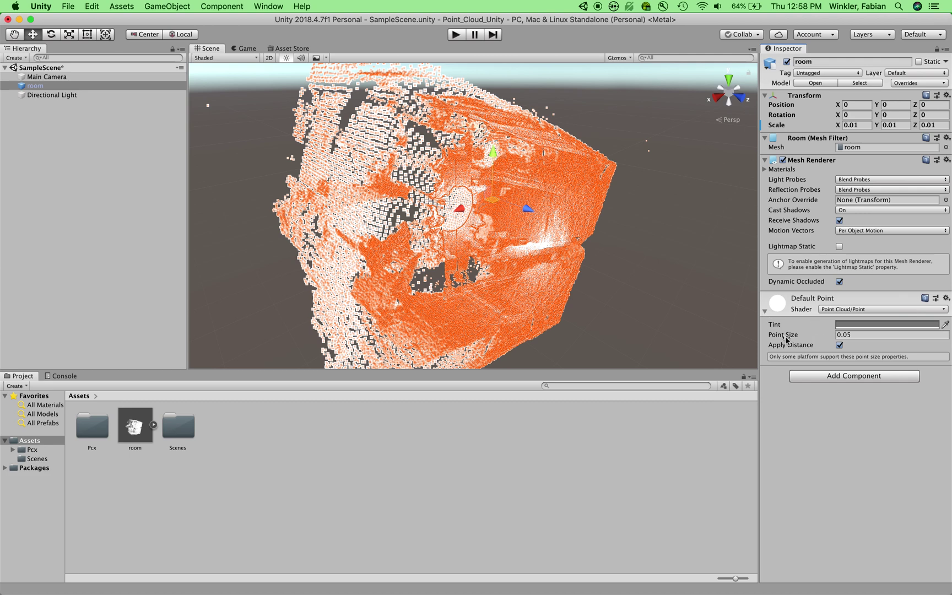
left_click(847, 335)
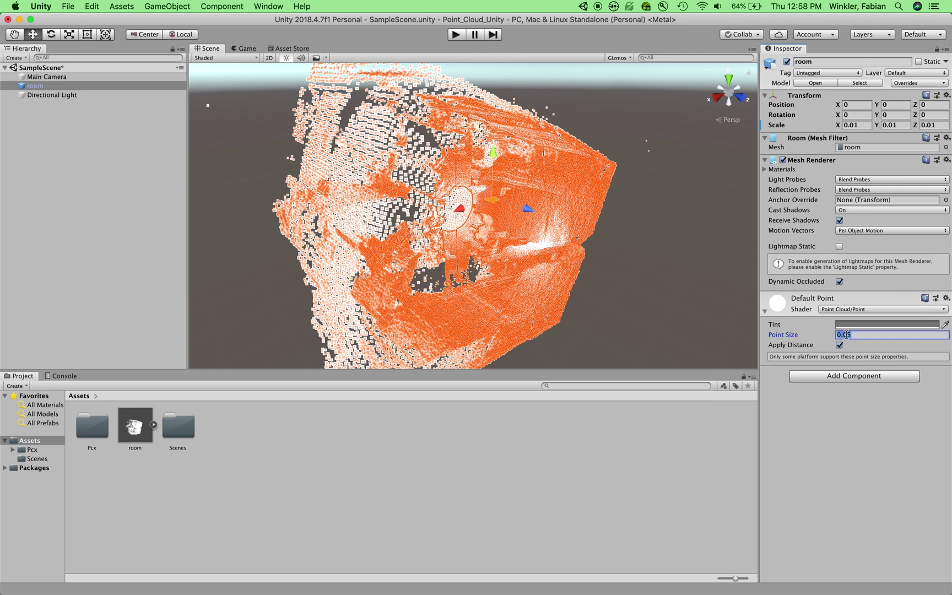
left_click(846, 335)
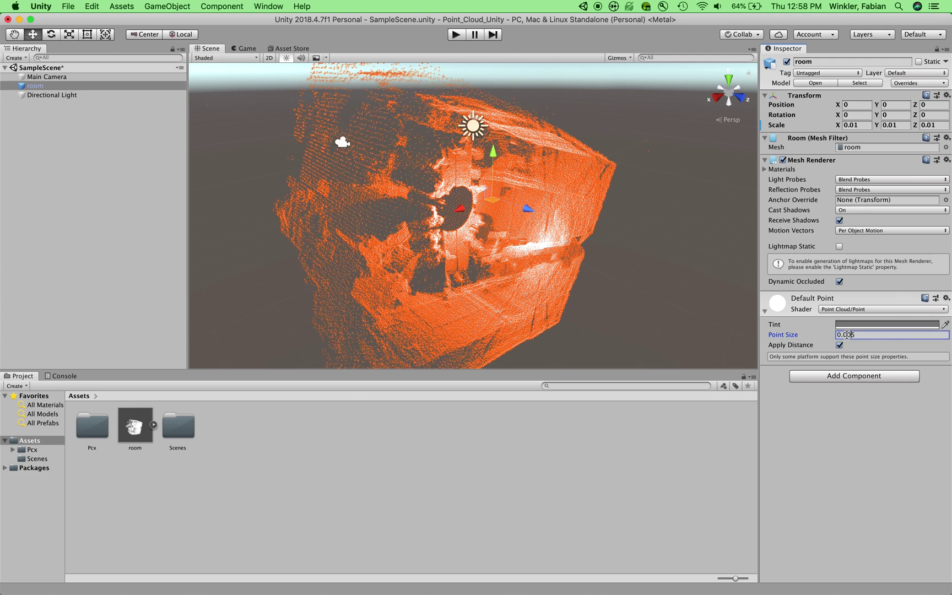
scroll(520, 251, "up", 10)
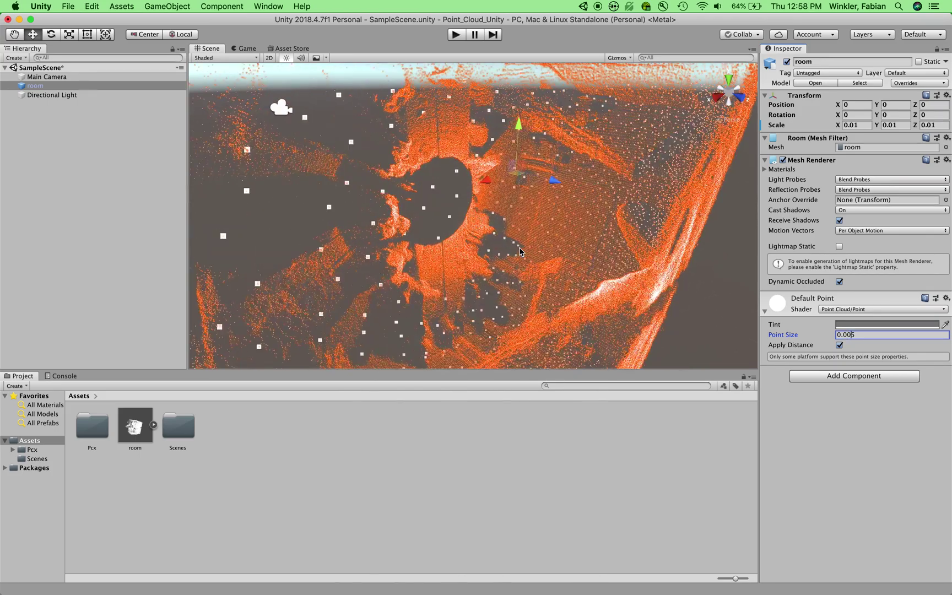
scroll(520, 252, "up", 3)
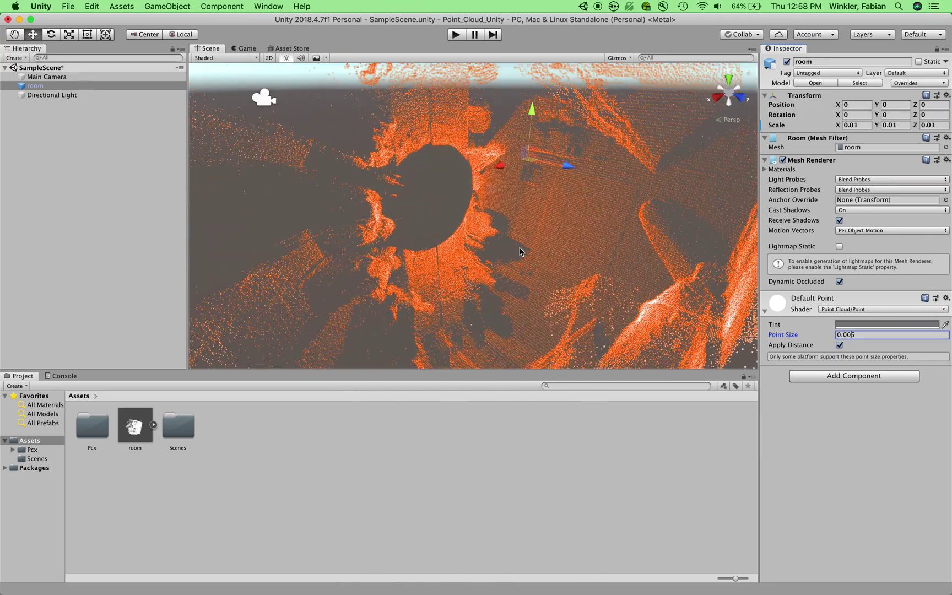
scroll(520, 251, "down", 10)
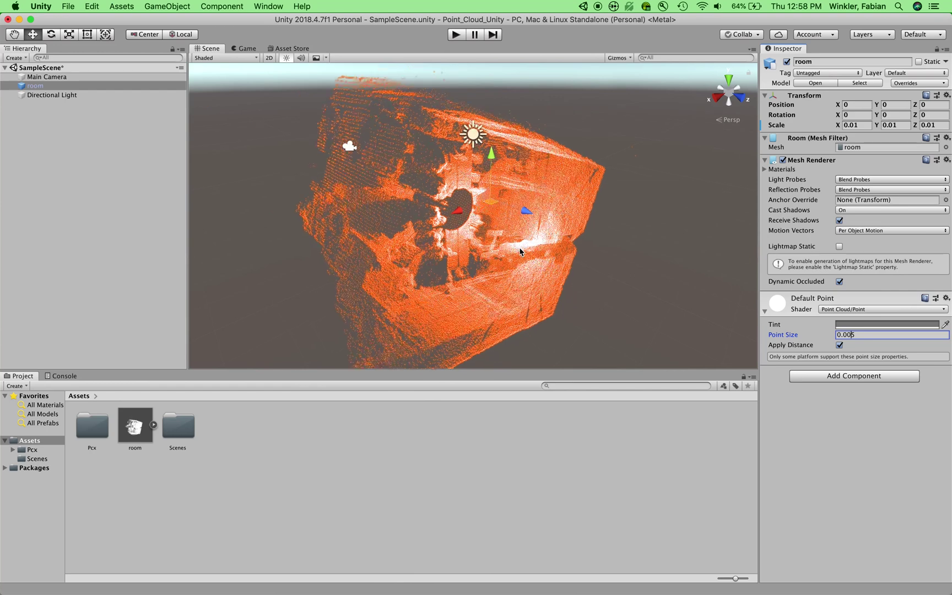
scroll(520, 252, "down", 2)
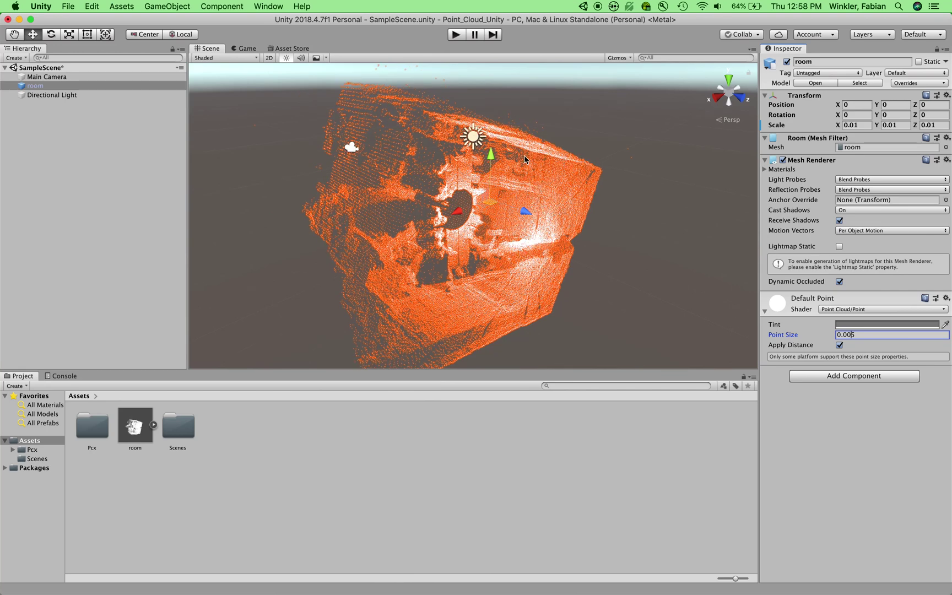
Check the room from Right, Front, Top and Left views, settling on Right with the Rotate tool.
left_click(718, 100)
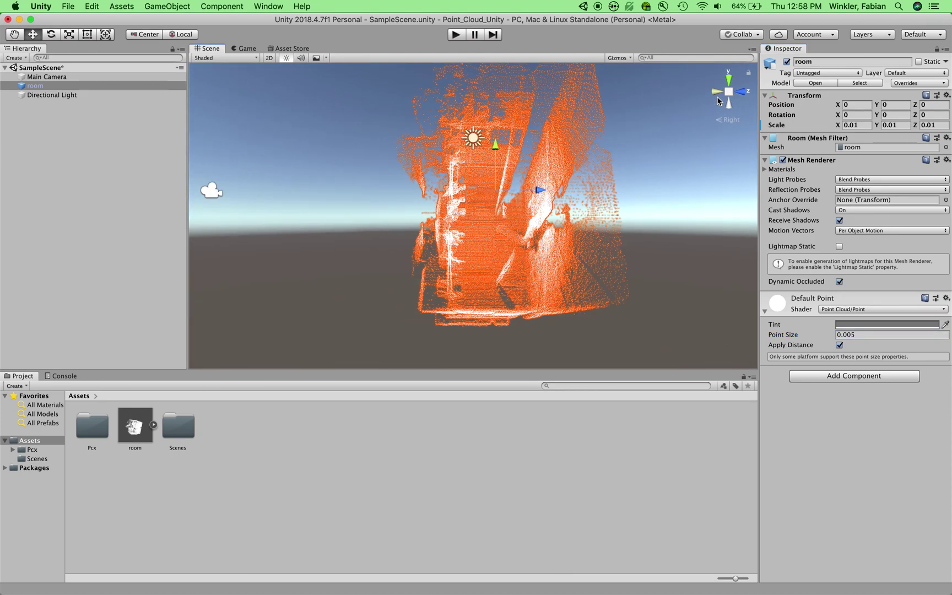
left_click(743, 95)
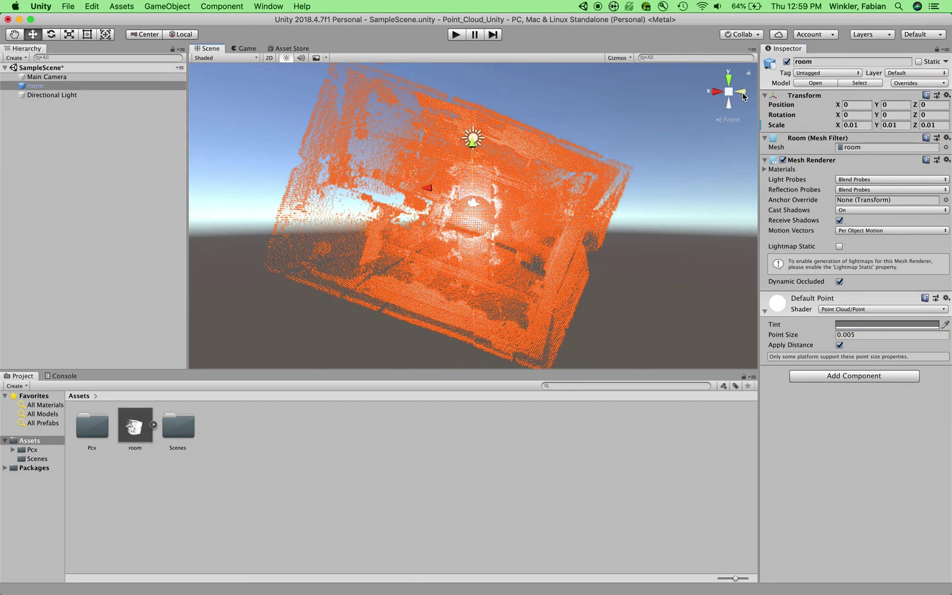
left_click(729, 81)
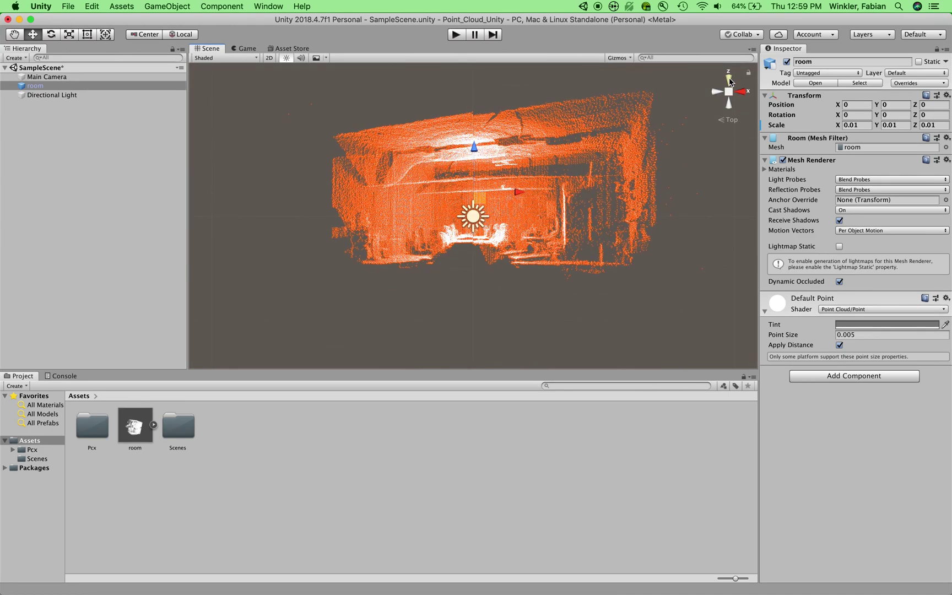
left_click(715, 92)
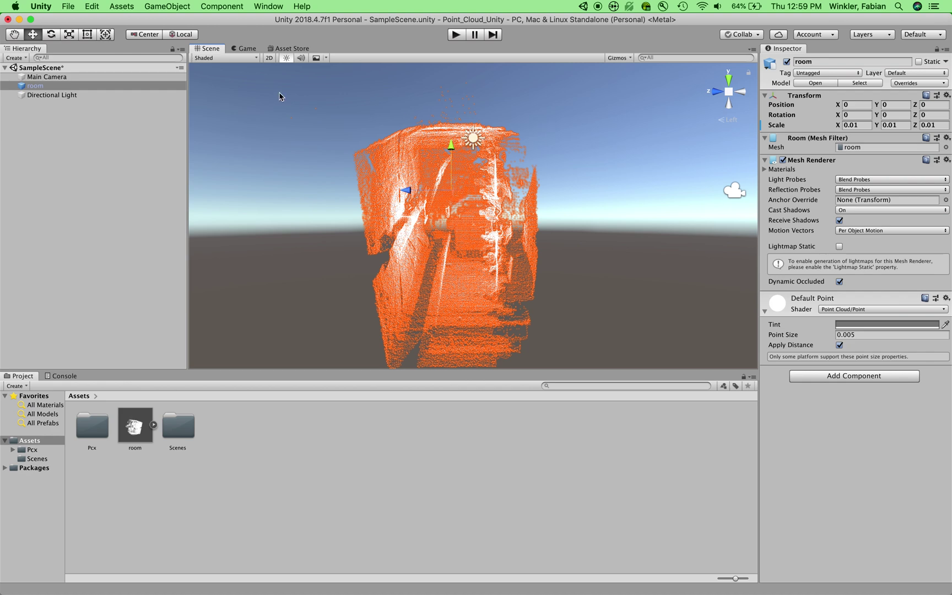
left_click(716, 93)
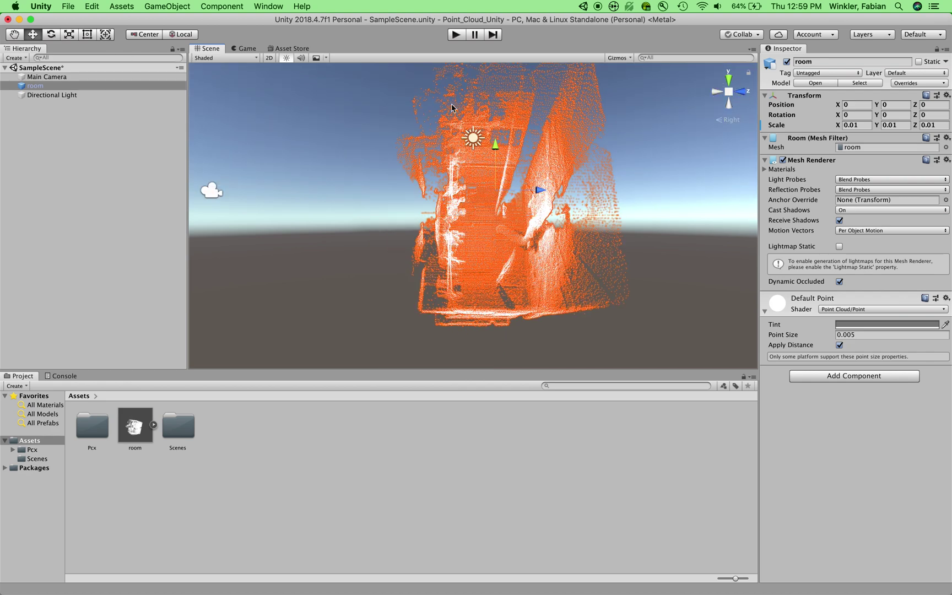
left_click(728, 81)
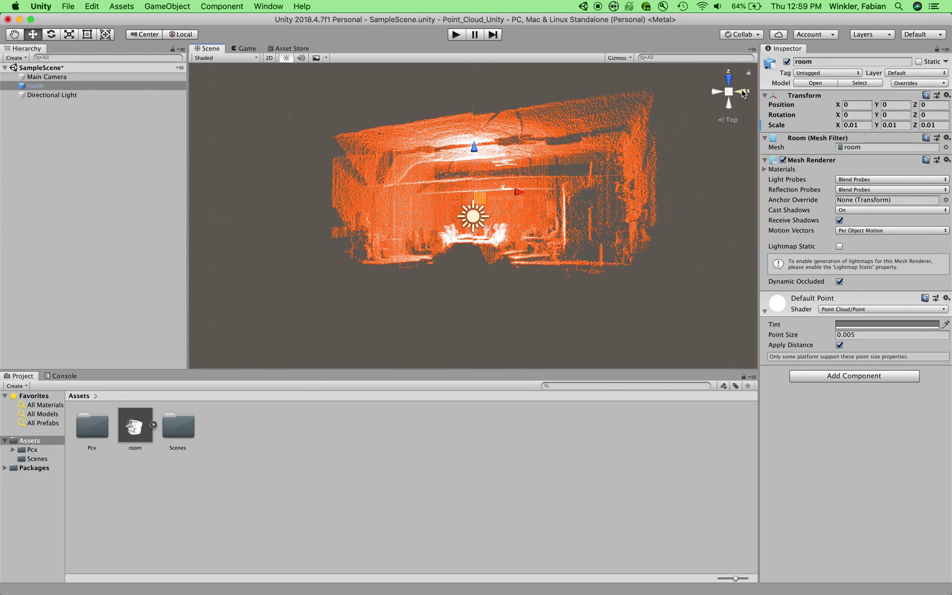
left_click(742, 94)
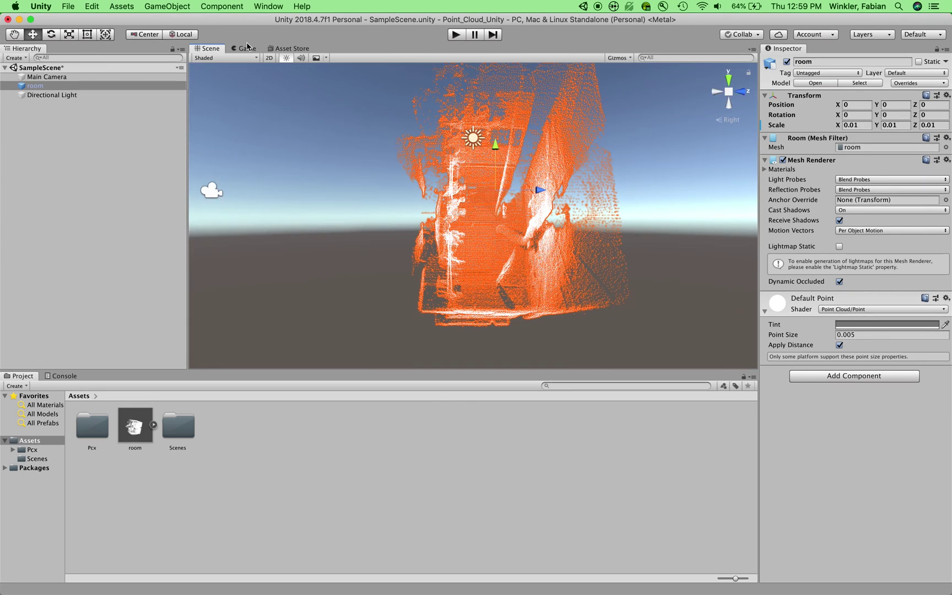
left_click(51, 34)
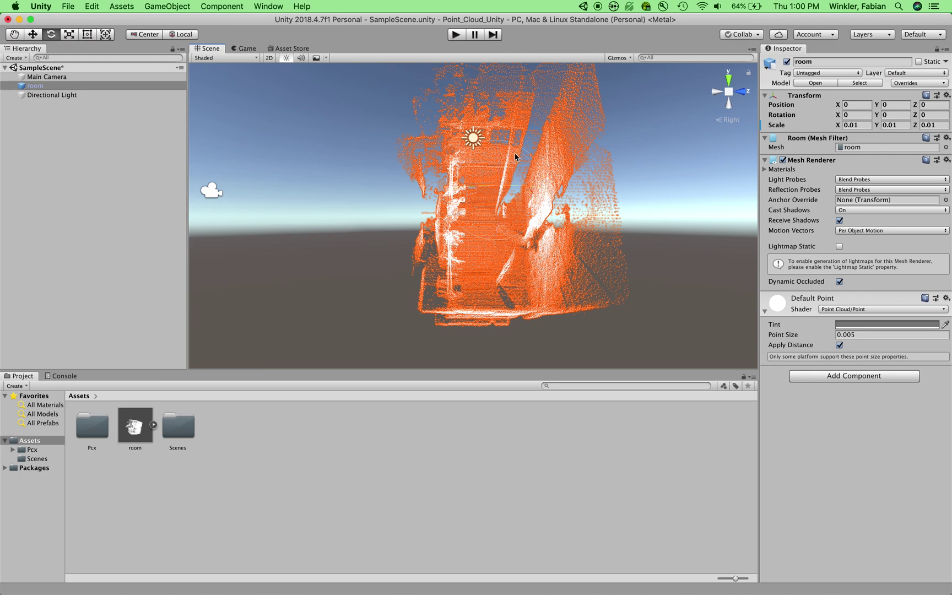
Tilt the room upright and set its X rotation to exactly -90.
left_click_drag(508, 150, 345, 211)
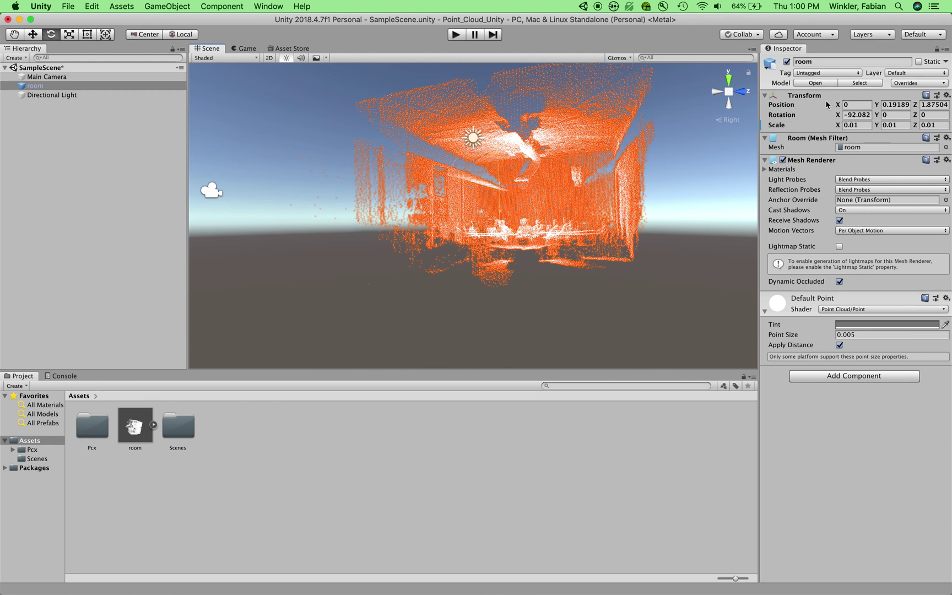
left_click(853, 115)
left_click_drag(851, 117, 906, 115)
type("-9")
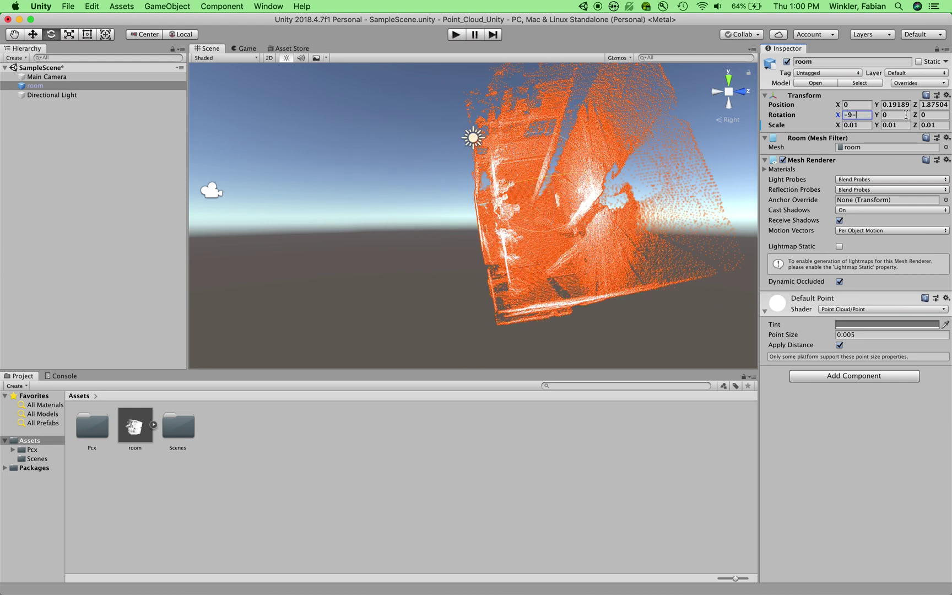
type("0")
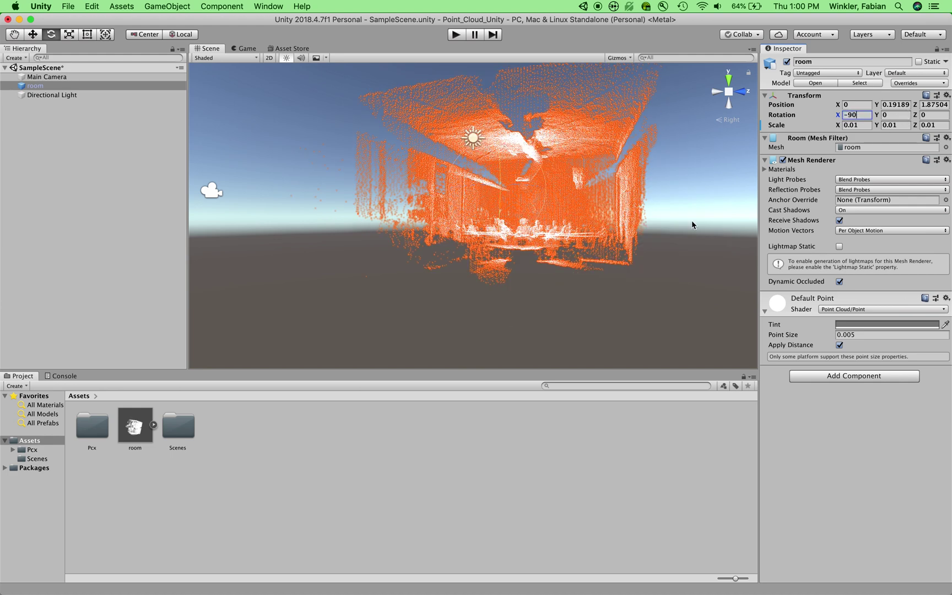
scroll(523, 243, "up", 1)
scroll(522, 244, "up", 6)
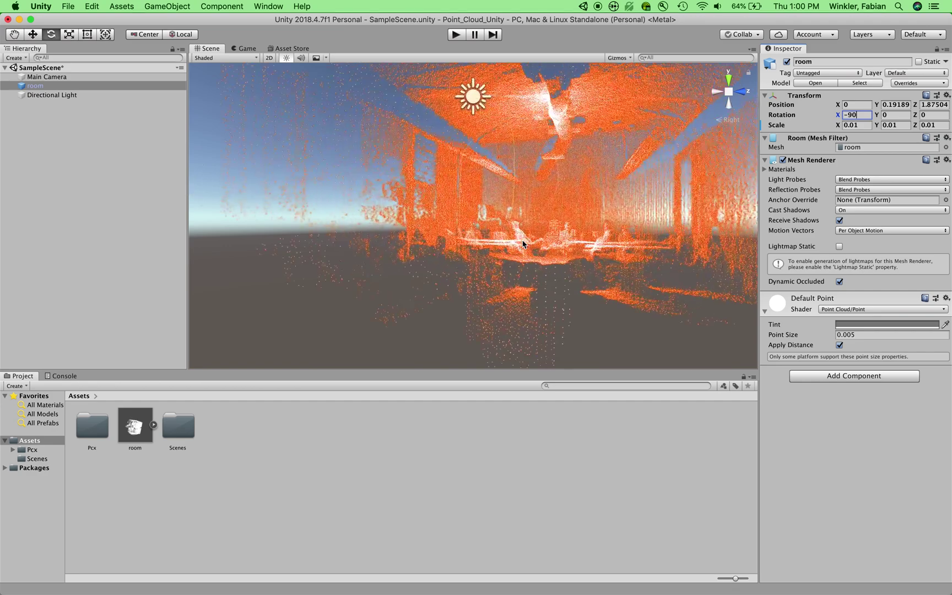
scroll(522, 244, "up", 1)
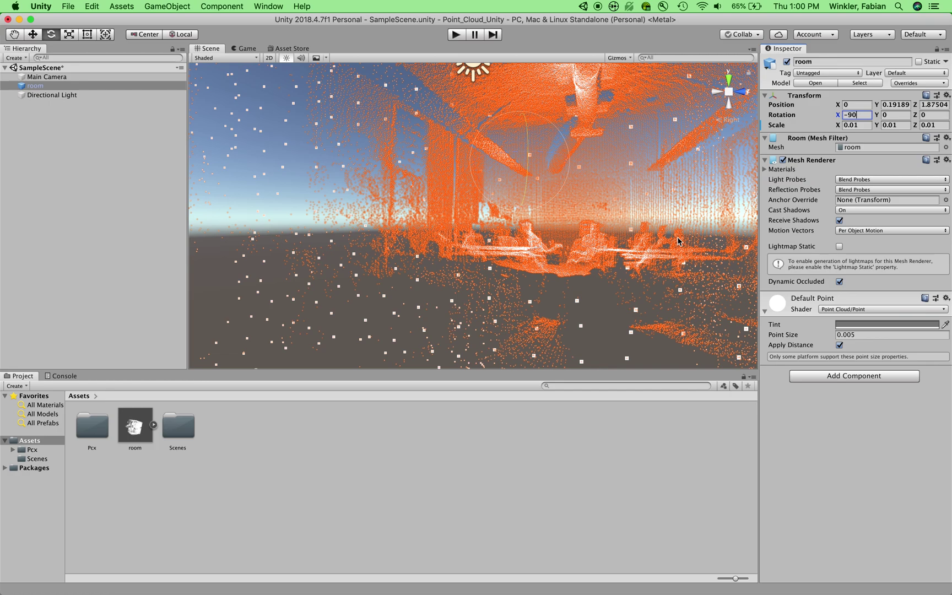
scroll(678, 240, "down", 8)
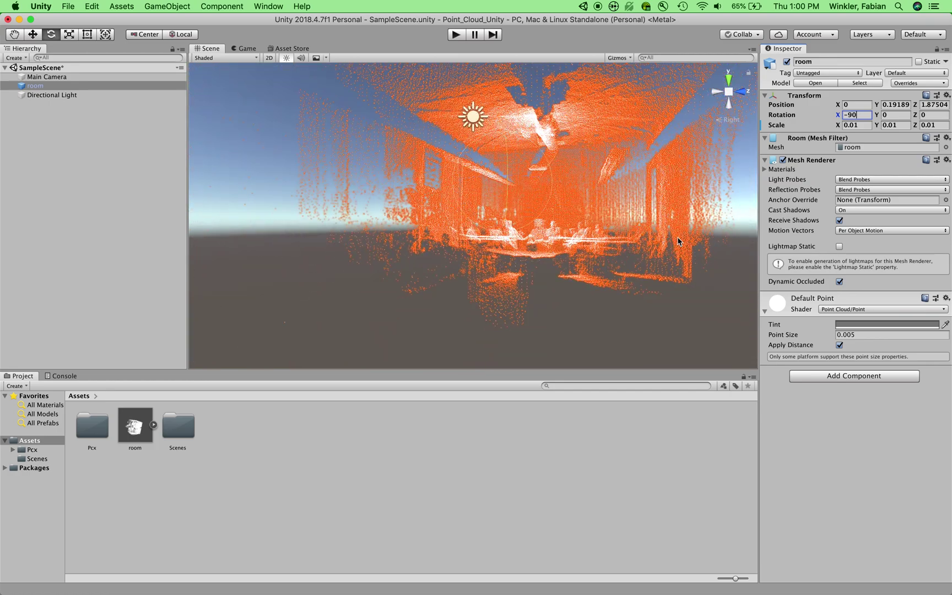
scroll(678, 241, "down", 3)
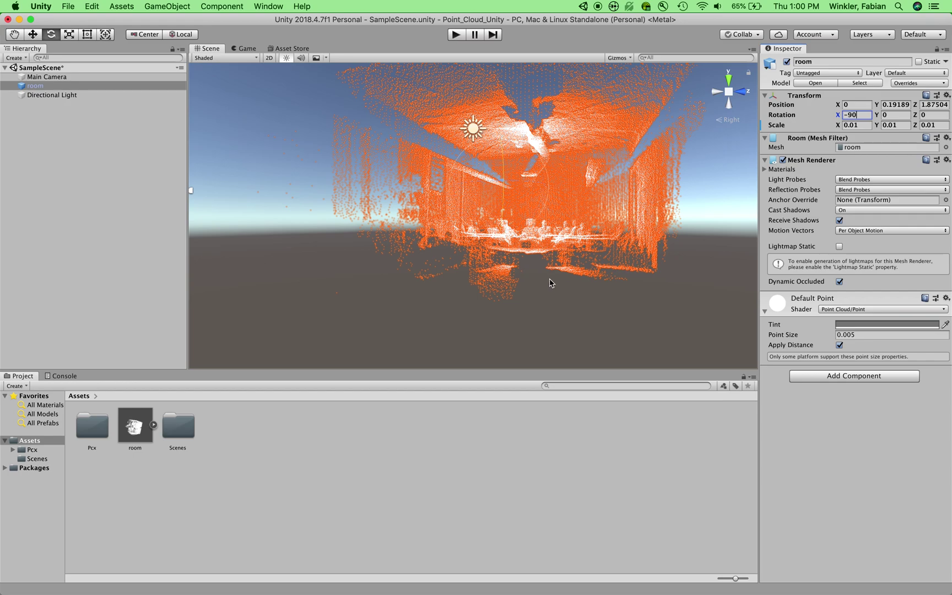
left_click(729, 80)
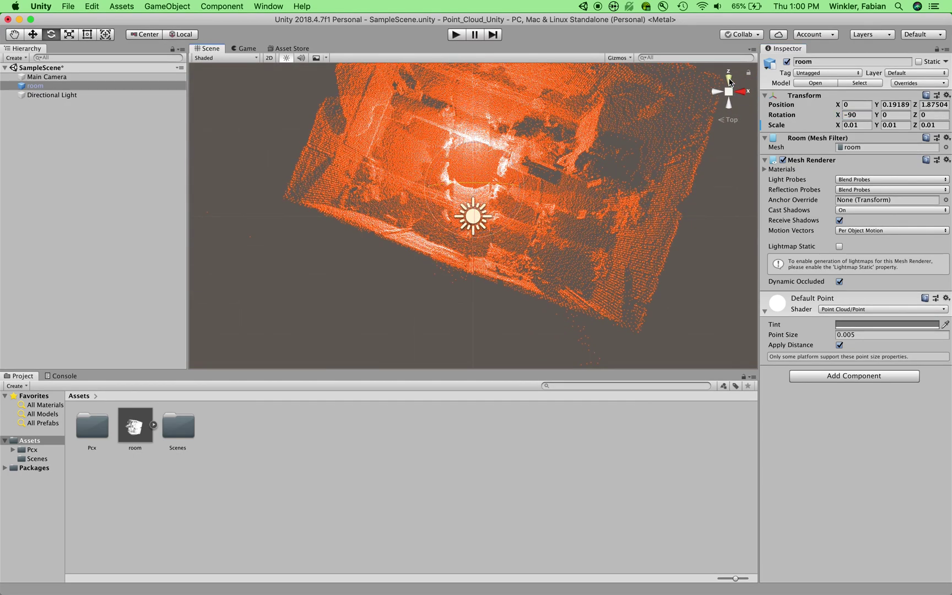
From Top view, rotate the room to Z -20.798 so its walls align with the axes.
scroll(547, 142, "down", 5)
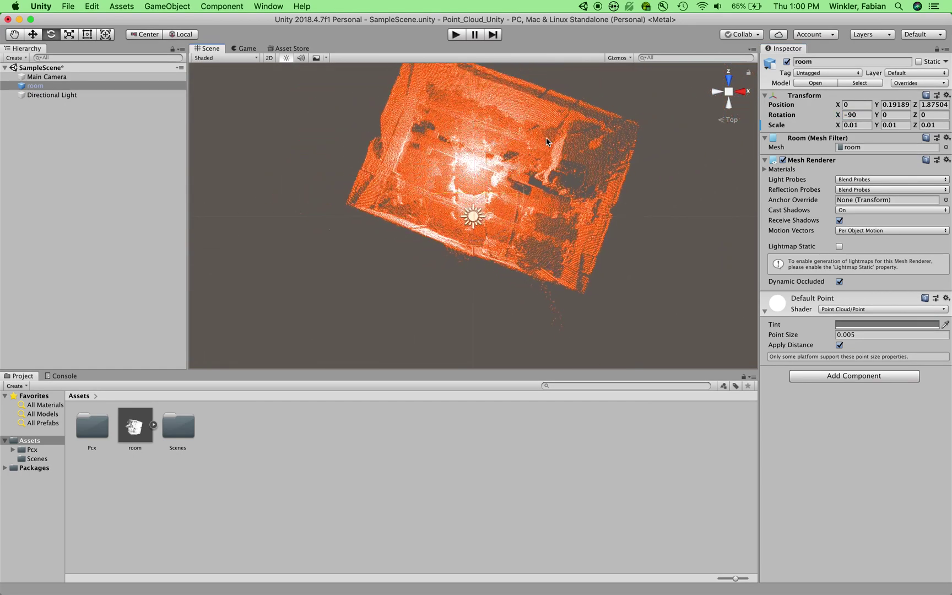
scroll(546, 142, "down", 4)
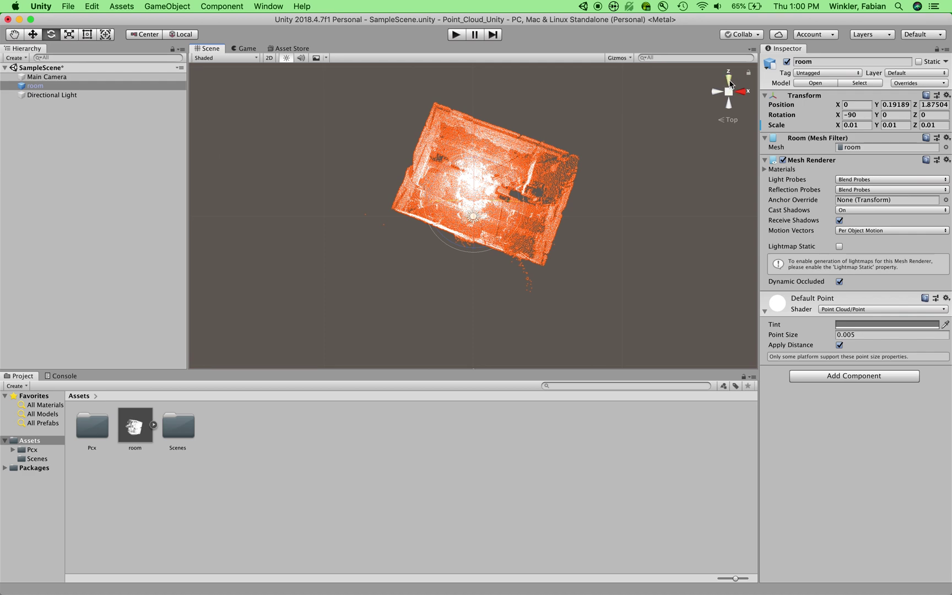
left_click(729, 81)
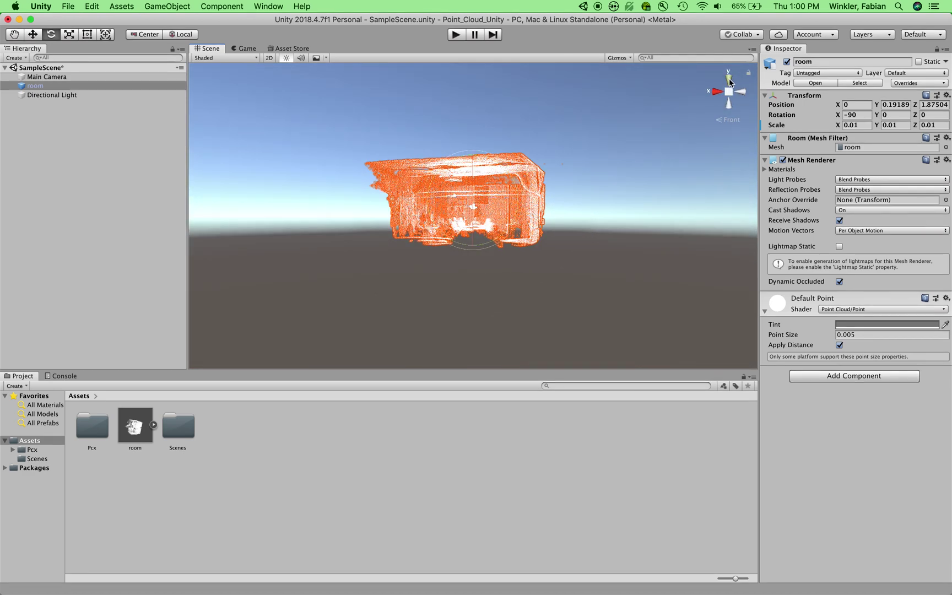
left_click(727, 79)
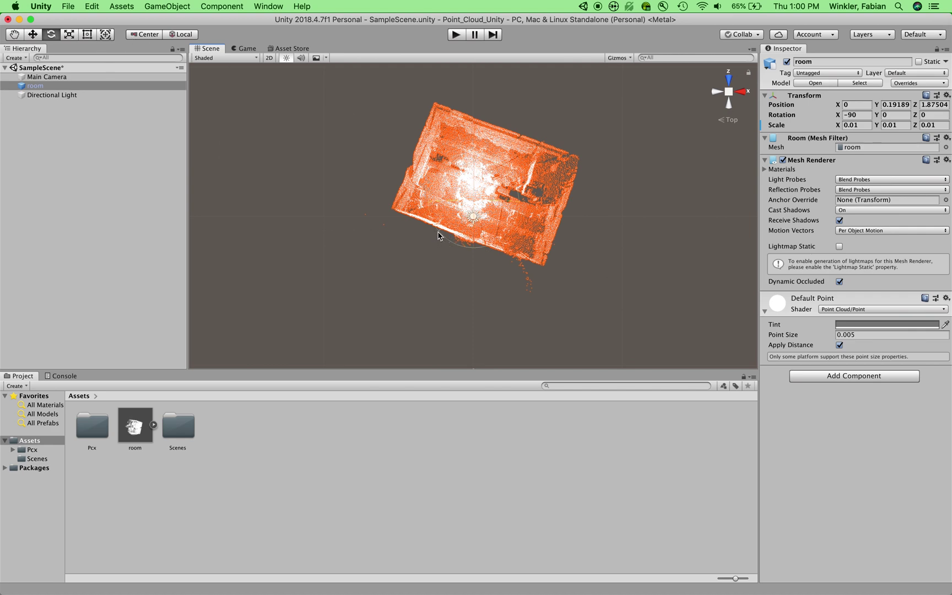
left_click_drag(439, 237, 476, 247)
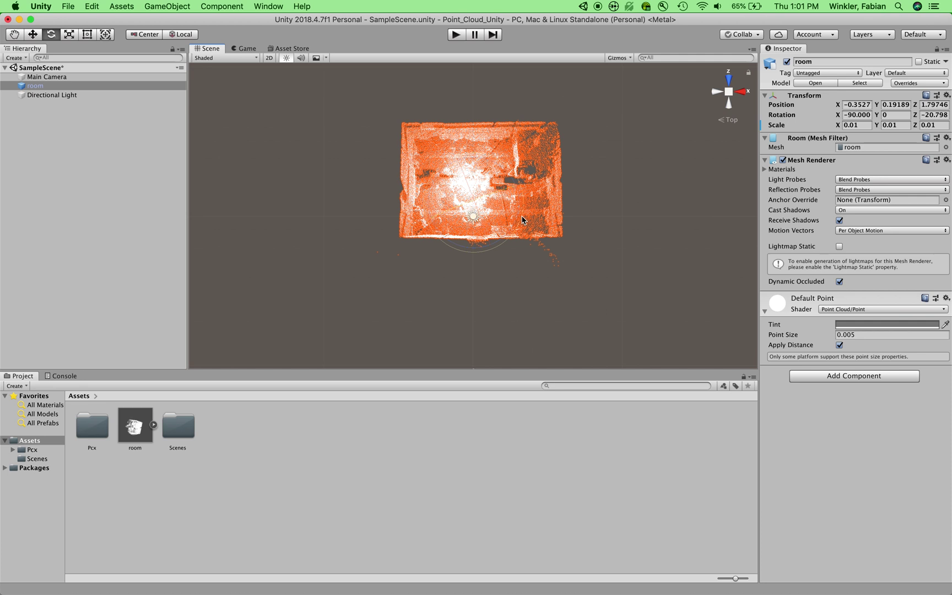
left_click(925, 115)
left_click(716, 94)
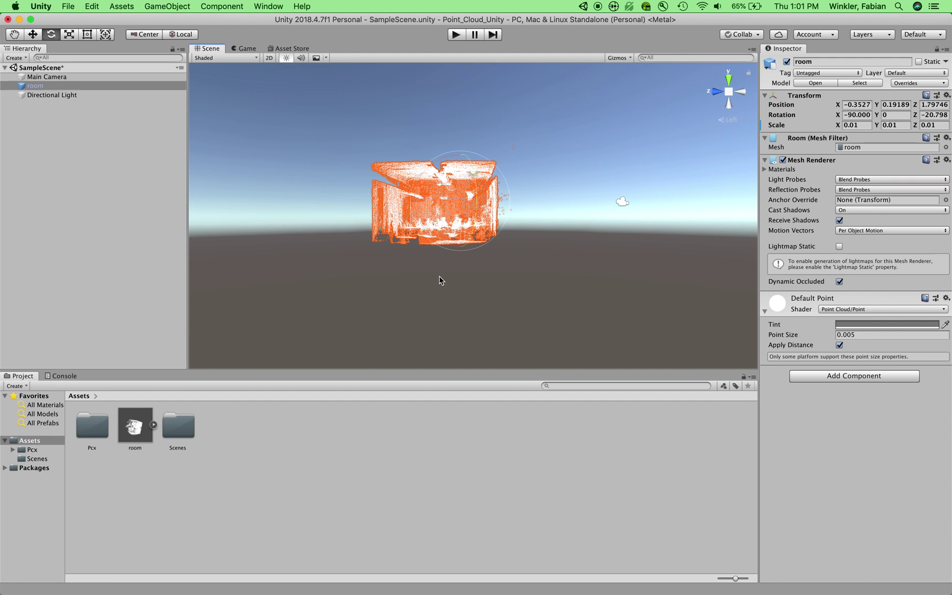
left_click(164, 8)
Add a Plane and, in Top view, move it under the room point cloud.
mouse_move(167, 43)
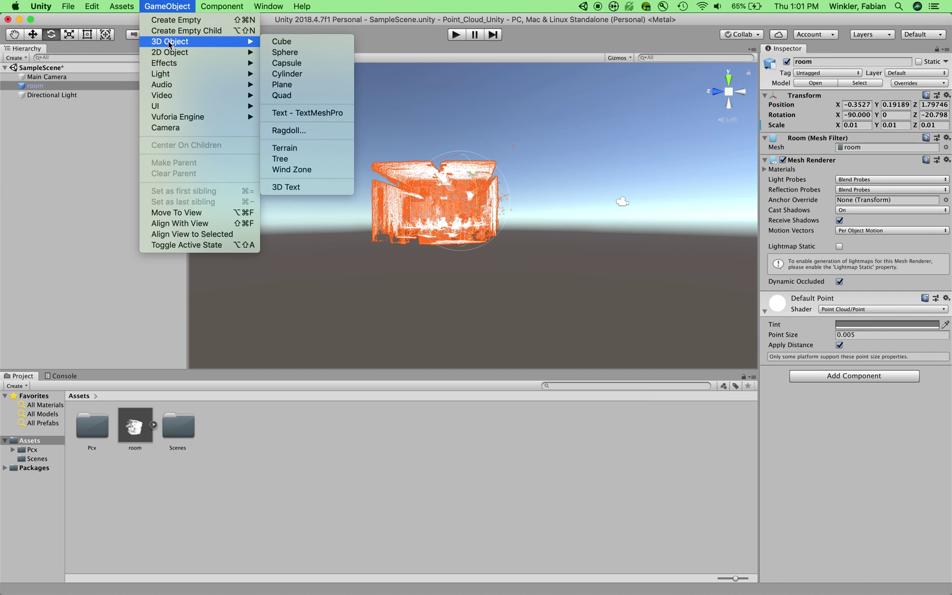
left_click(289, 84)
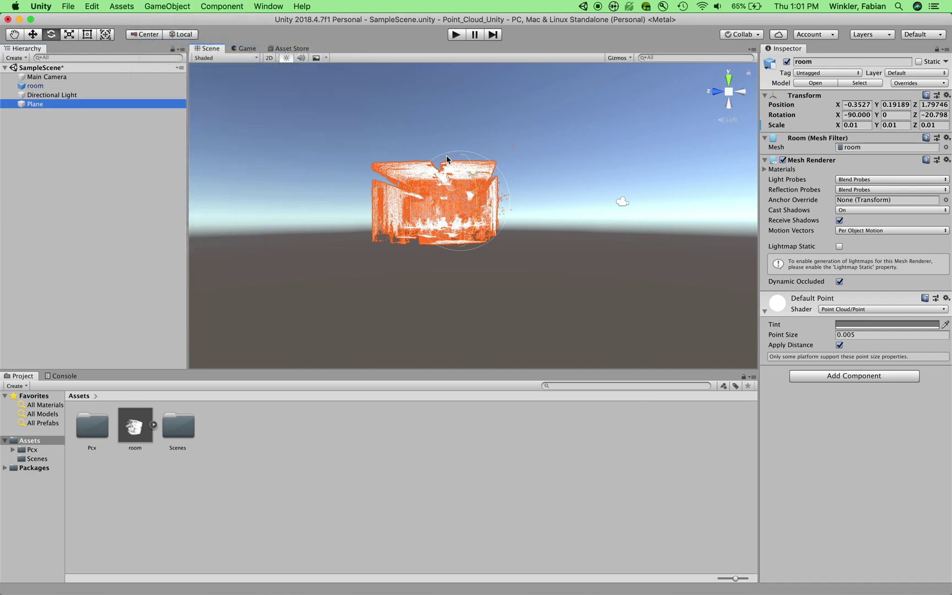
left_click(728, 80)
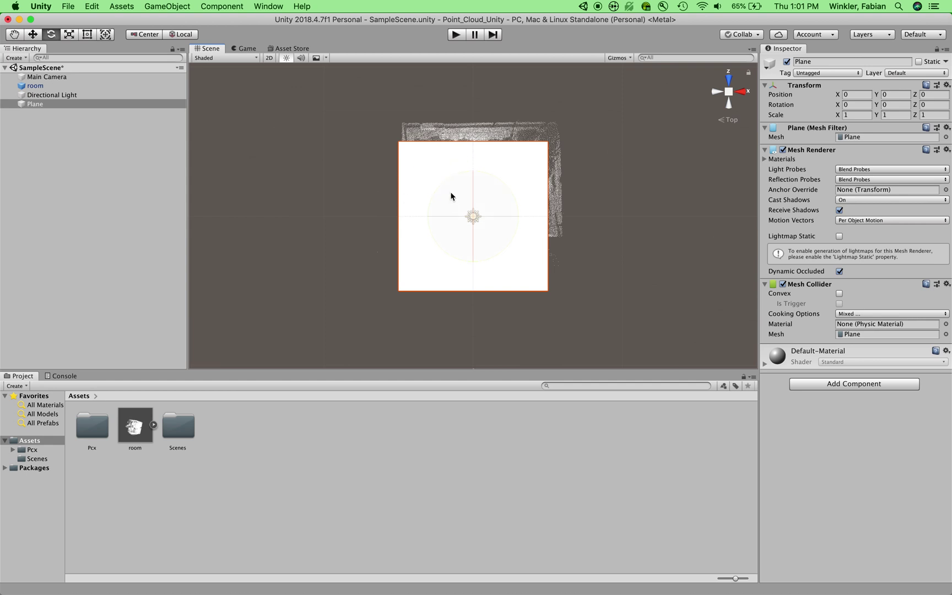
left_click(32, 35)
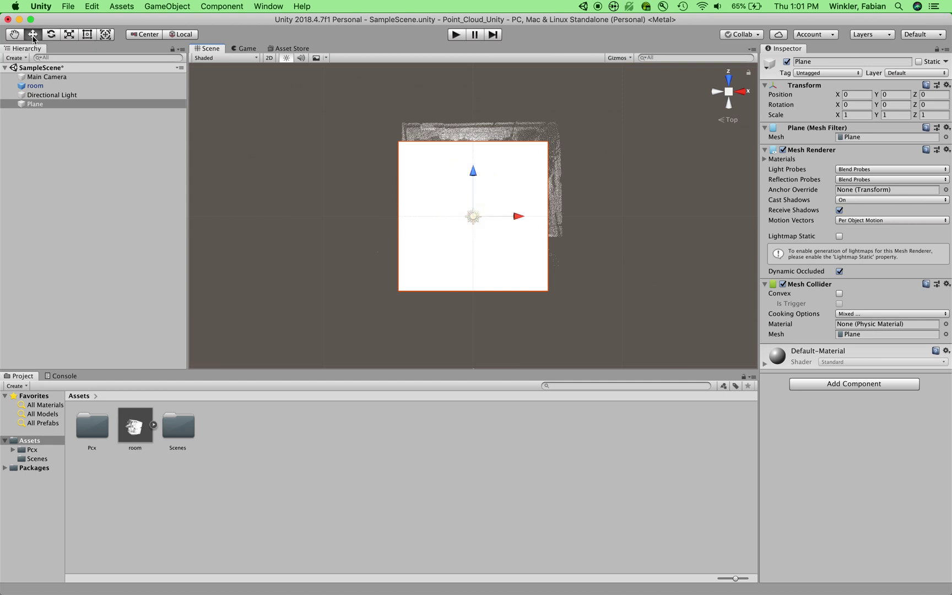
left_click_drag(472, 174, 472, 144)
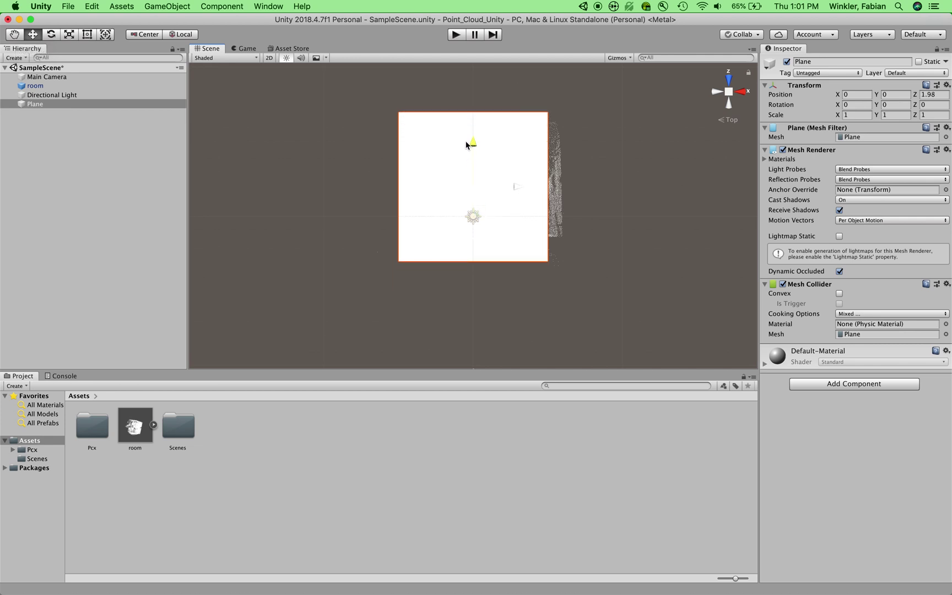
mouse_move(516, 187)
left_mouse_down()
mouse_move(530, 186)
mouse_move(521, 187)
left_mouse_up()
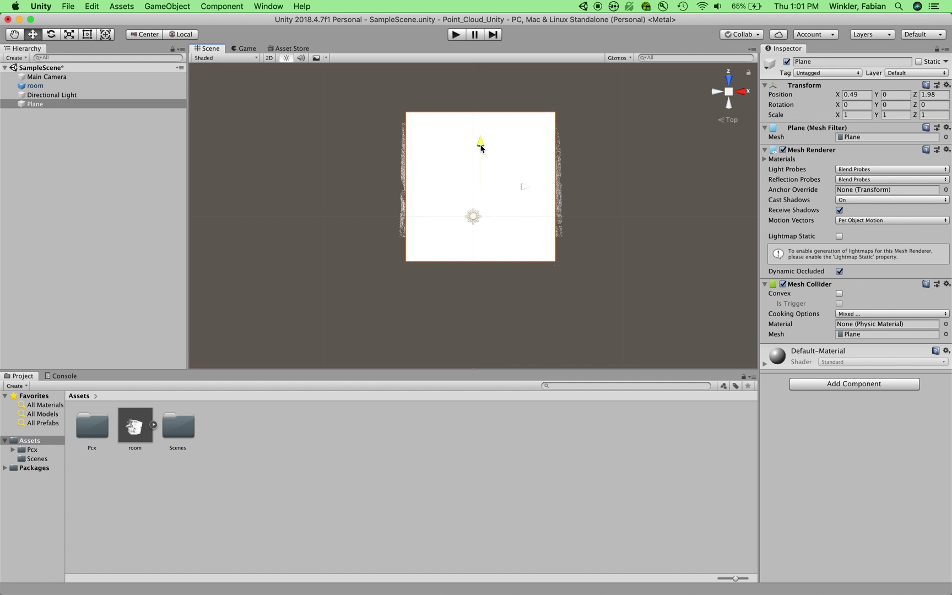
left_click_drag(482, 145, 481, 141)
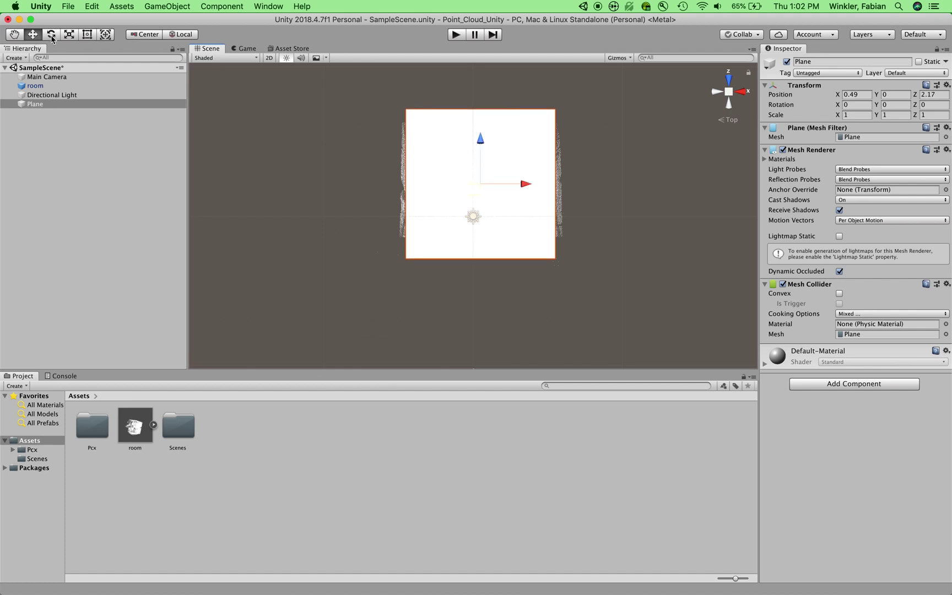
Scale the plane to about 1.58 by 1.075 and lower it to Y −1.96.
left_click(69, 34)
left_click_drag(526, 188, 549, 187)
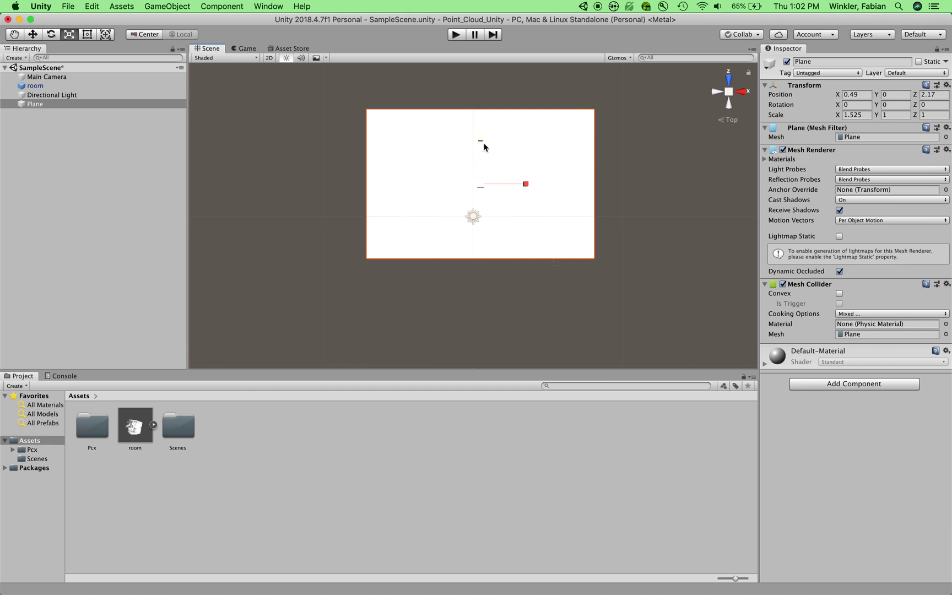
left_click_drag(480, 139, 478, 137)
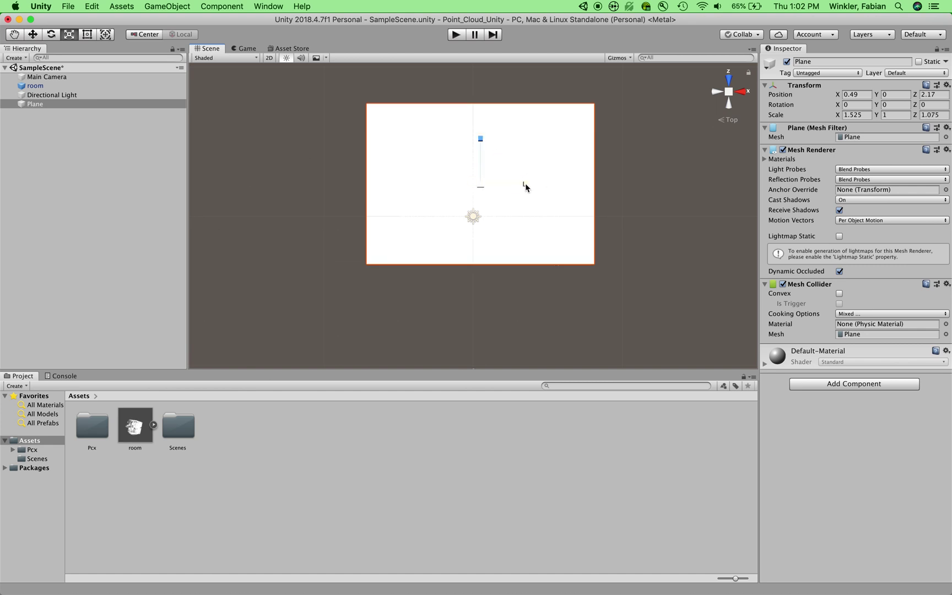
left_click_drag(525, 187, 527, 182)
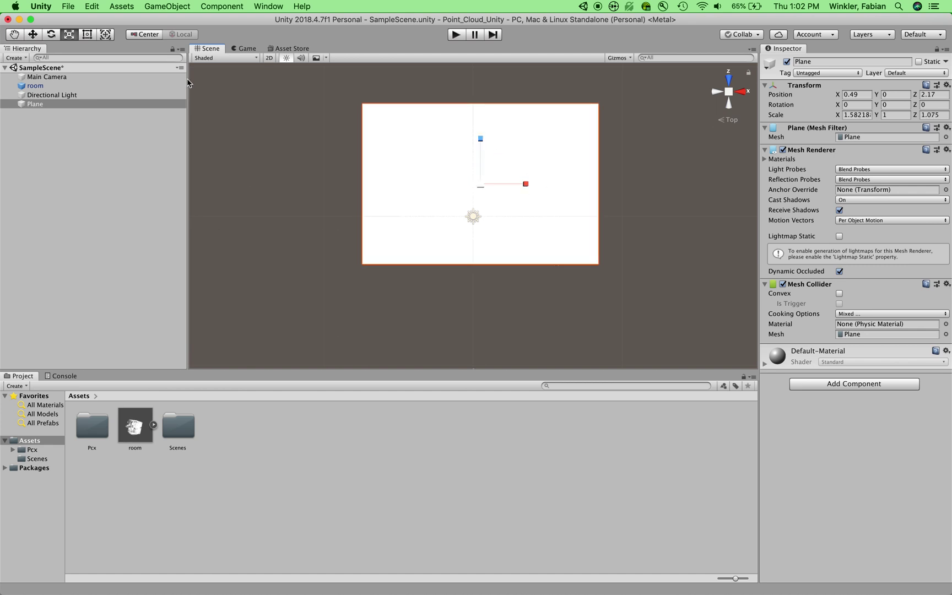
left_click(718, 94)
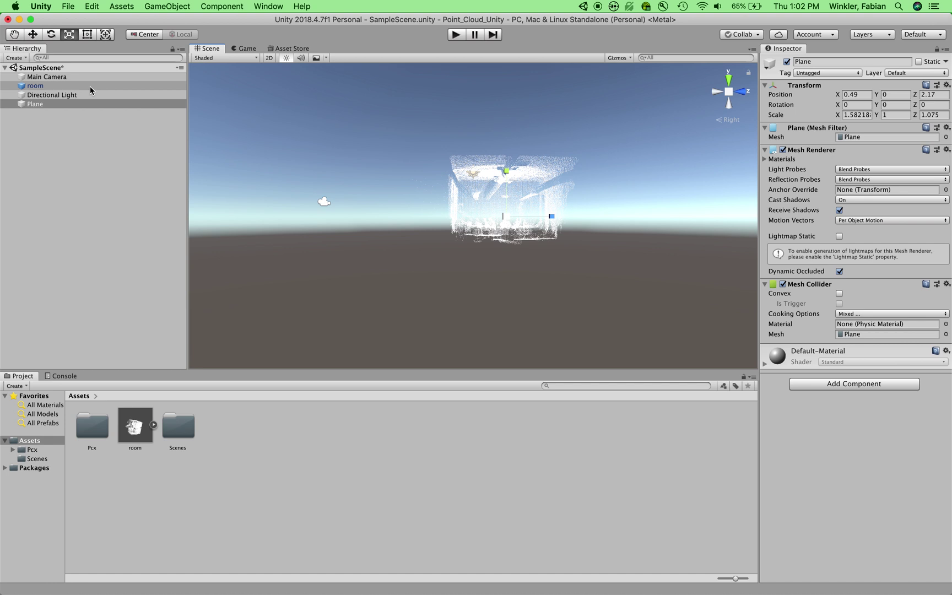
left_click(40, 35)
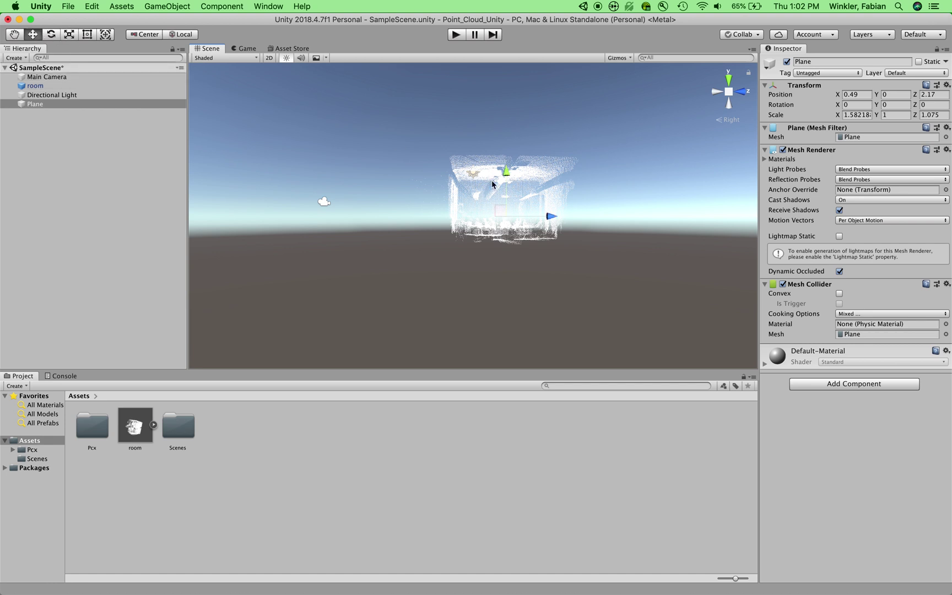
left_click_drag(507, 175, 495, 201)
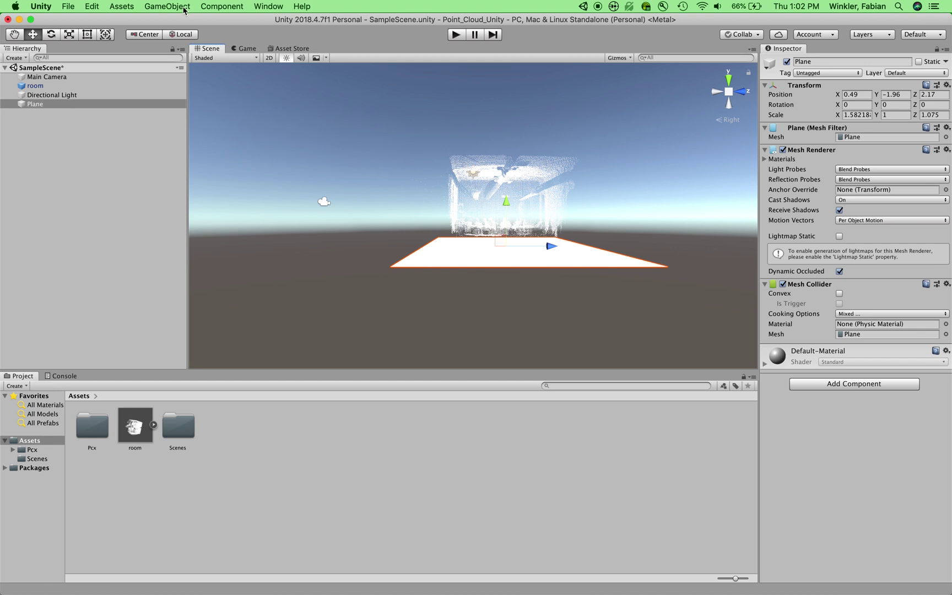
Create a new material asset named 'black' in the project's Assets.
left_click(122, 6)
mouse_move(126, 23)
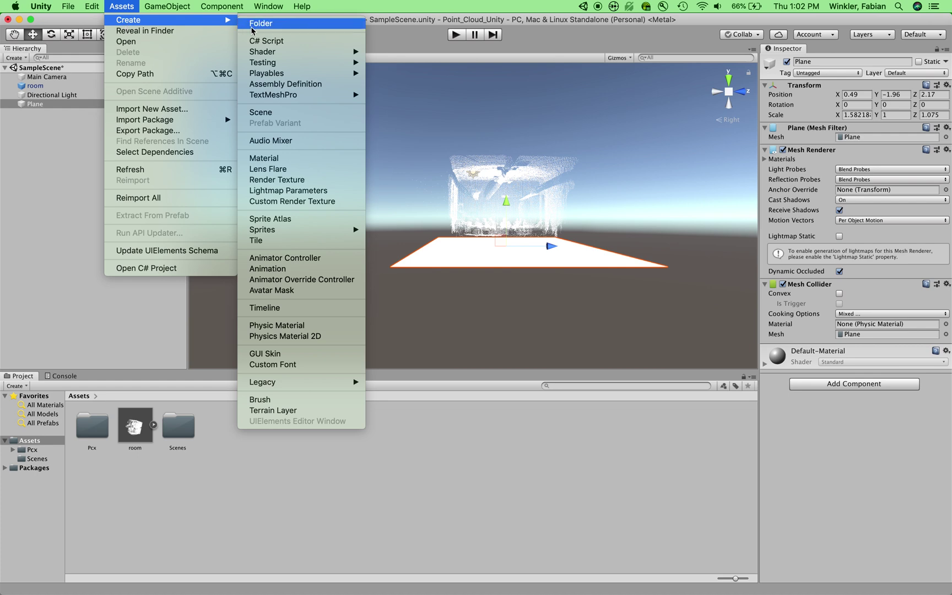
left_click(268, 158)
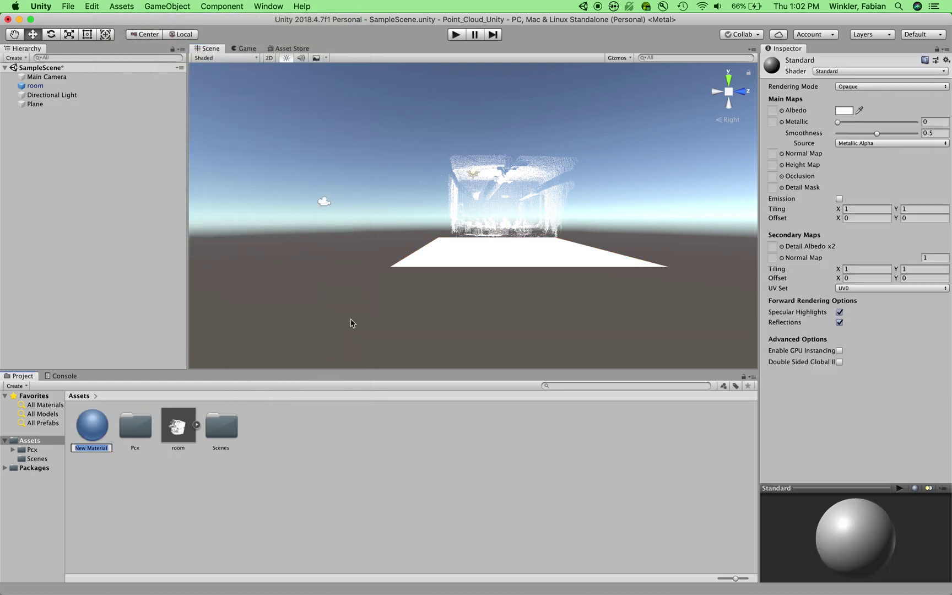
type("Pl")
key("Return")
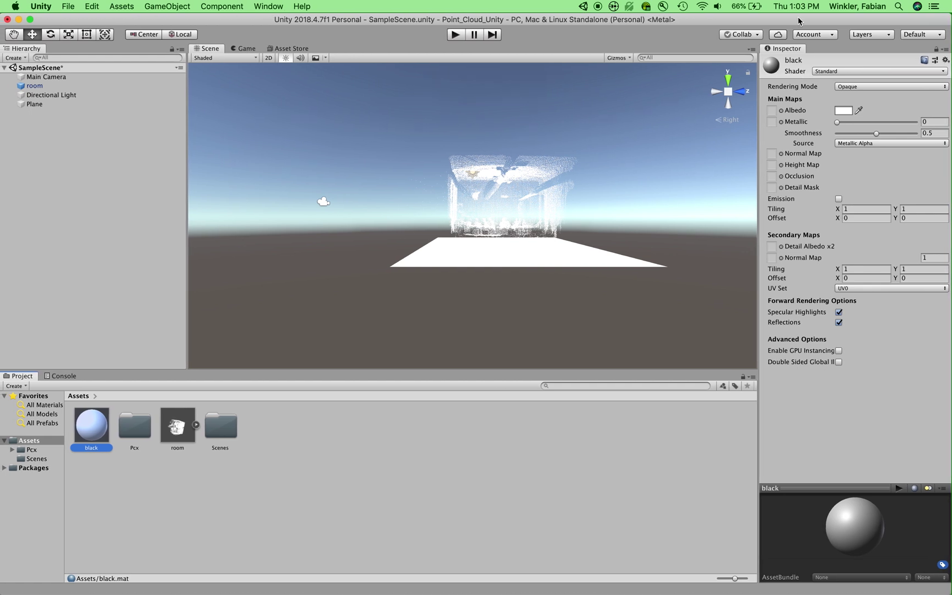
Give the black material the Particles/Standard Unlit shader and a pure black albedo colour.
left_click(851, 72)
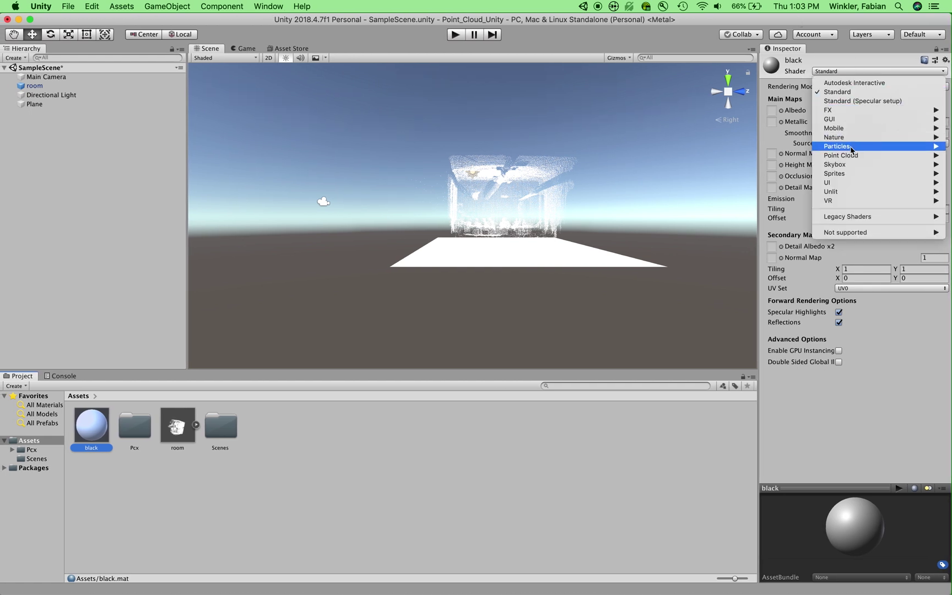
mouse_move(841, 149)
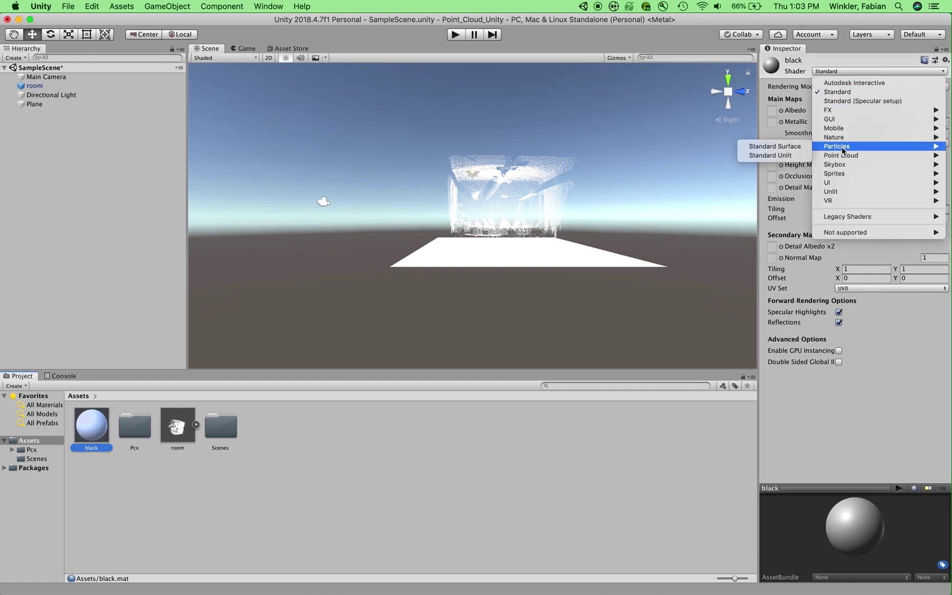
left_click(789, 157)
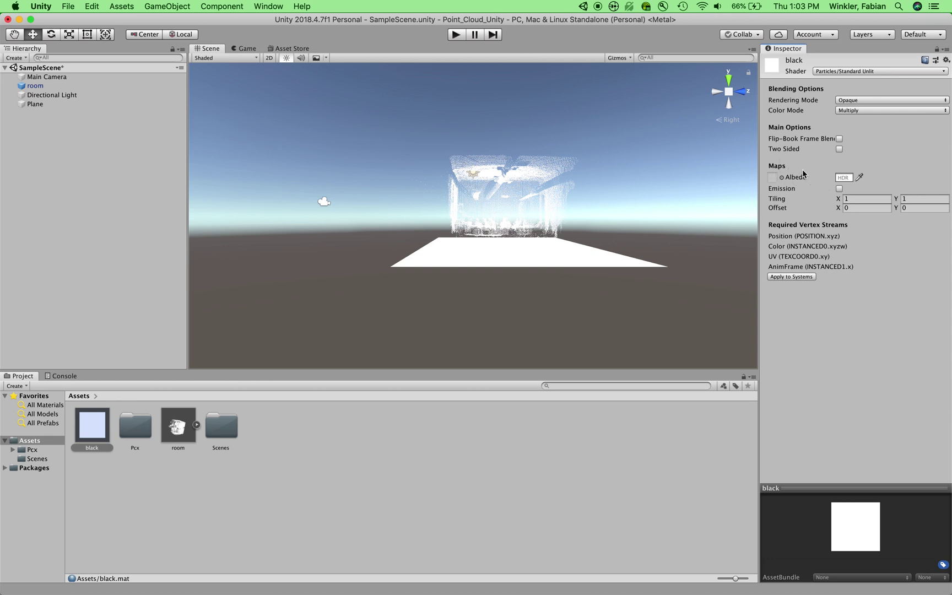
left_click(843, 177)
left_click_drag(59, 107, 30, 154)
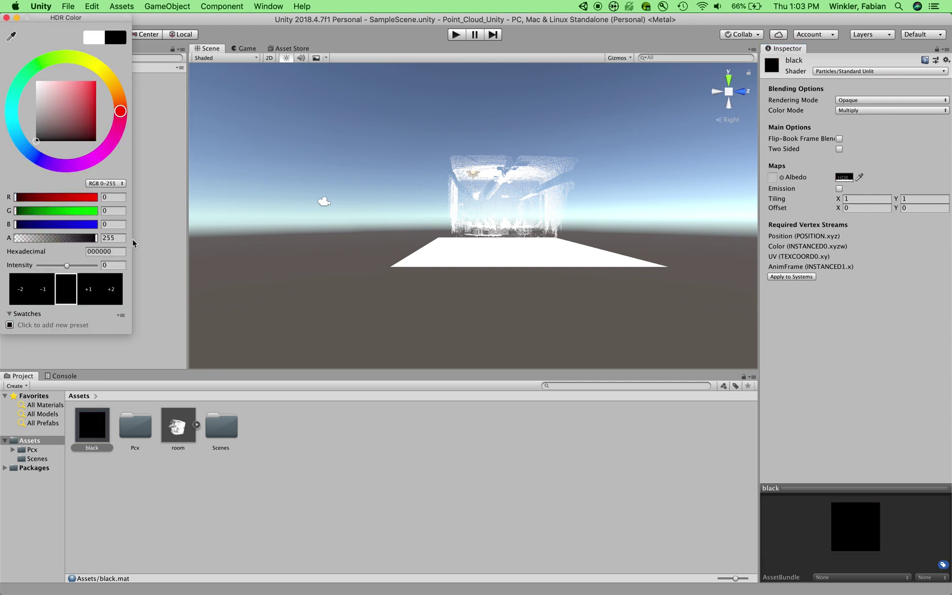
left_click(7, 17)
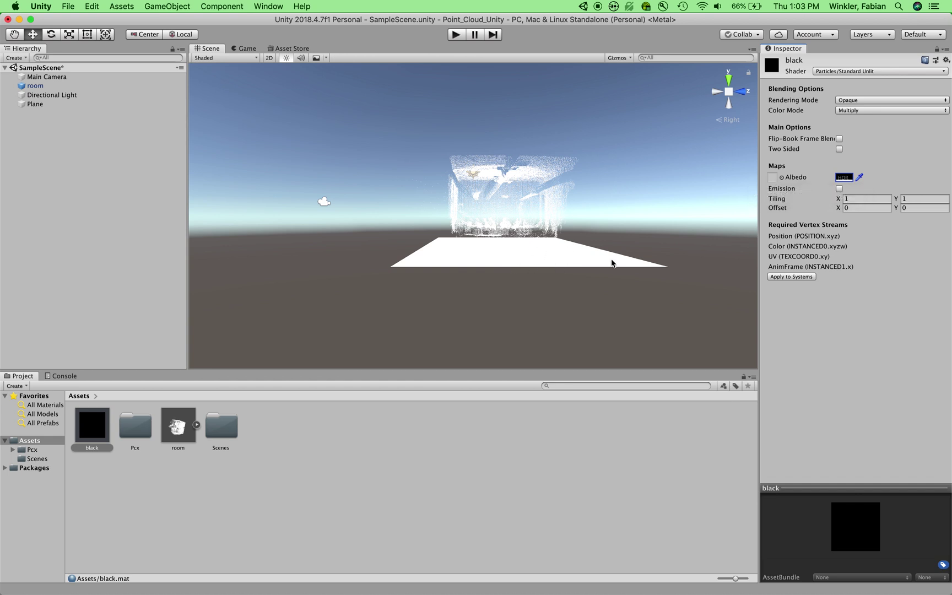
Browse albedo textures and close the chooser without picking one.
left_click(781, 177)
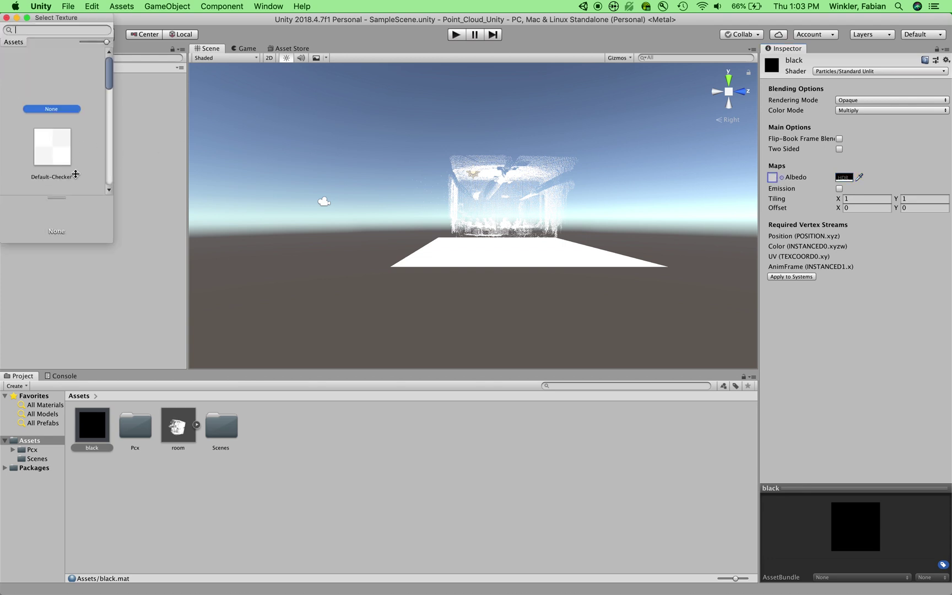
left_click_drag(109, 77, 104, 127)
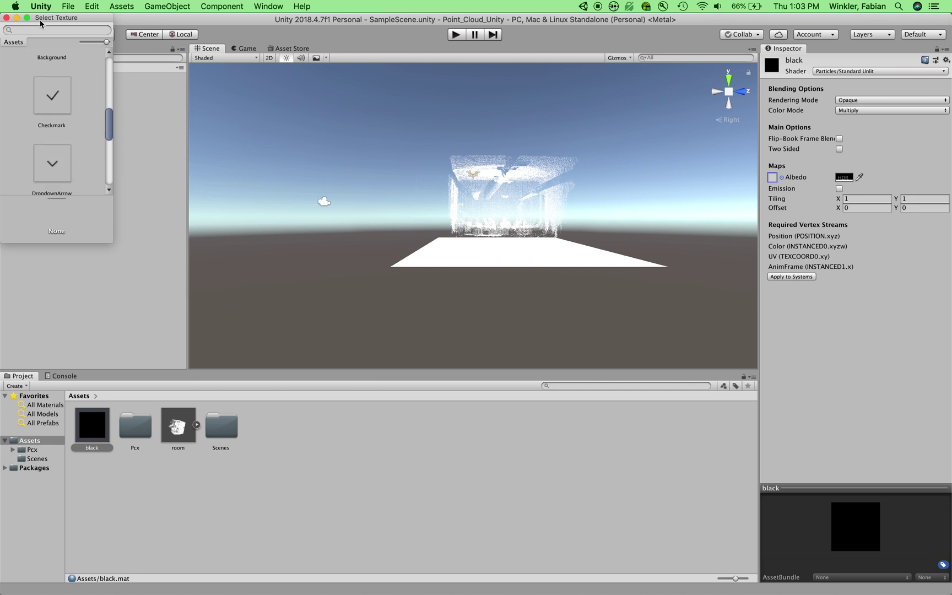
left_click(6, 17)
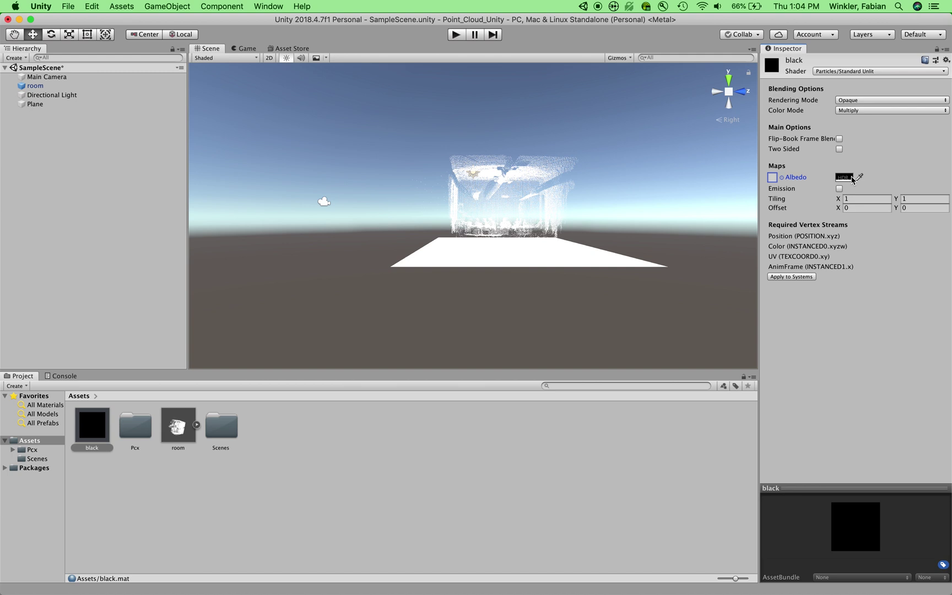
Apply the black material to the Plane and raise it to Y -1.48.
left_click_drag(85, 438, 521, 252)
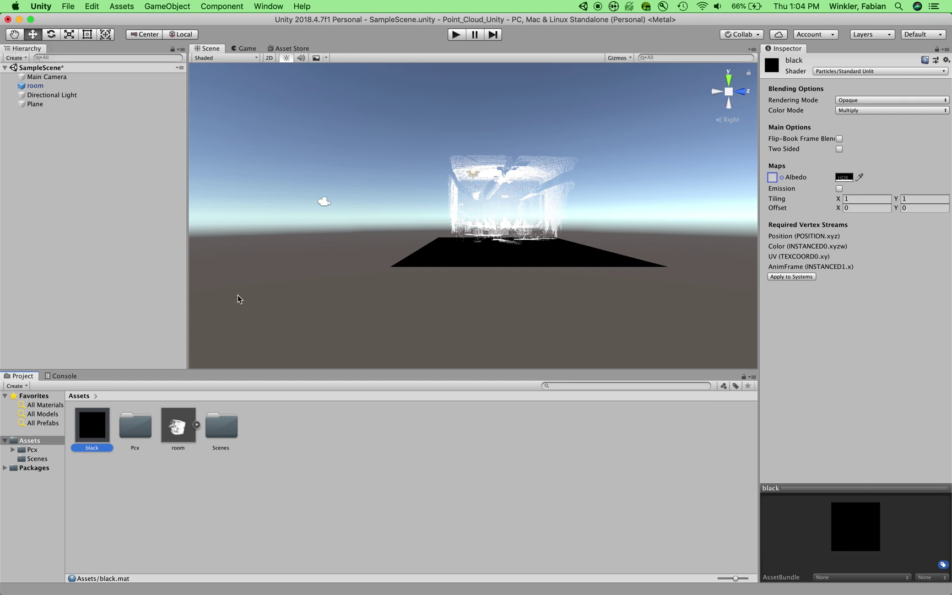
left_click(46, 104)
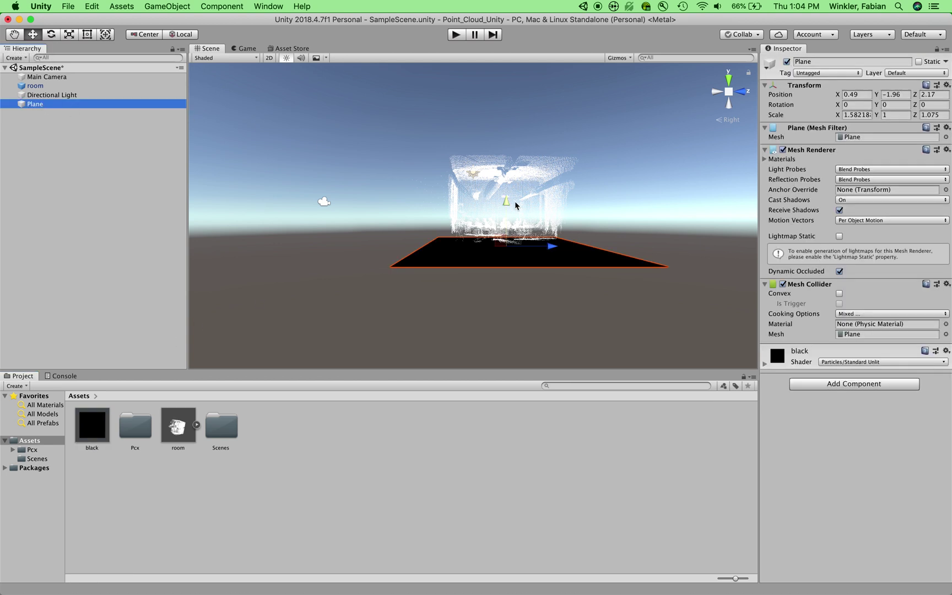
left_click_drag(506, 206, 503, 195)
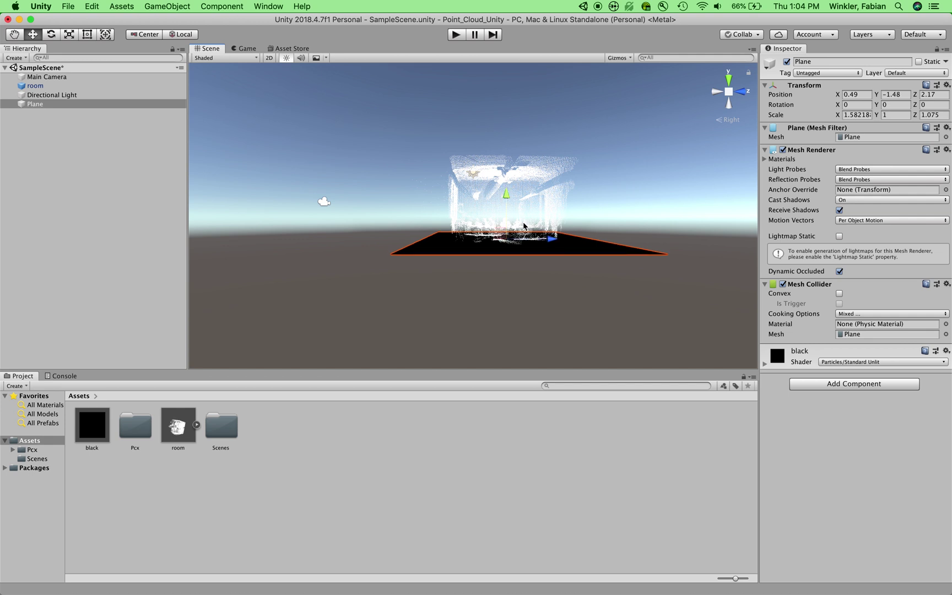
scroll(523, 226, "up", 10)
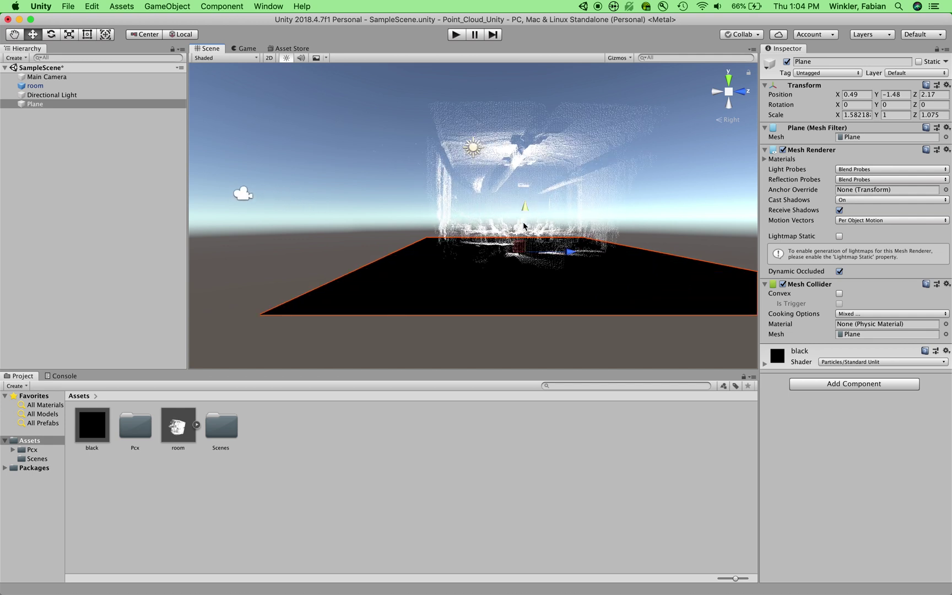
left_click_drag(524, 213, 523, 212)
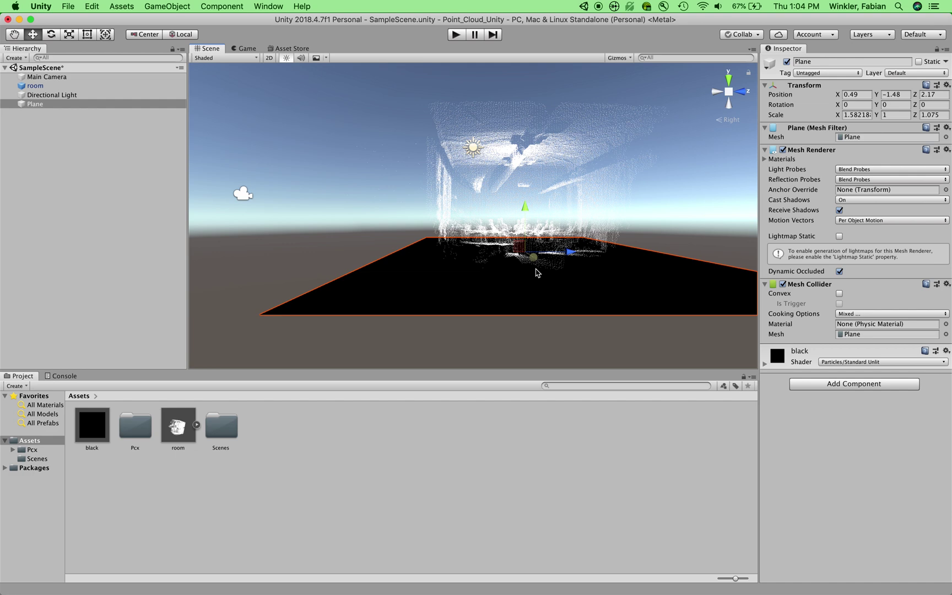
View the scene straight from above with the Hand tool active.
left_click(728, 80)
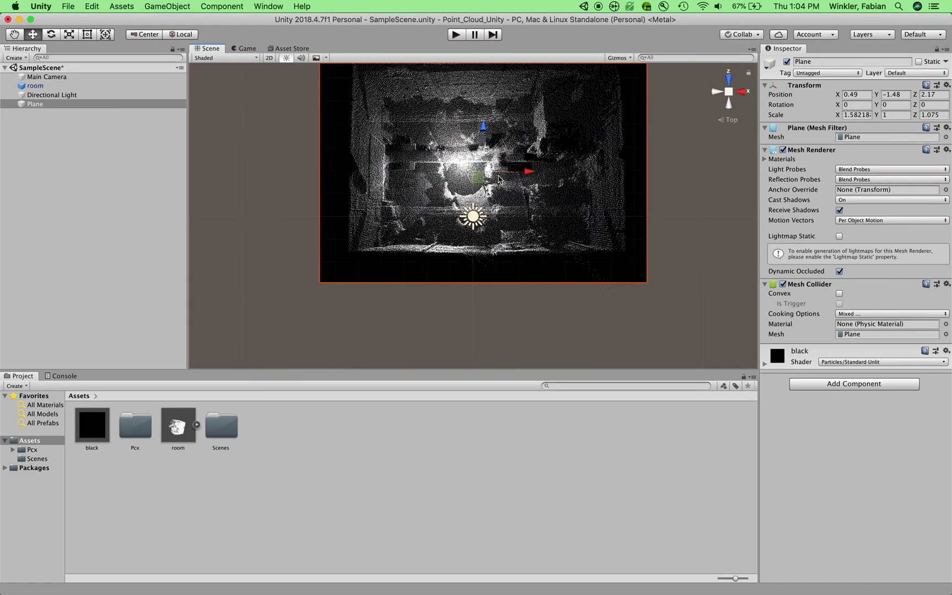
scroll(498, 179, "up", 3)
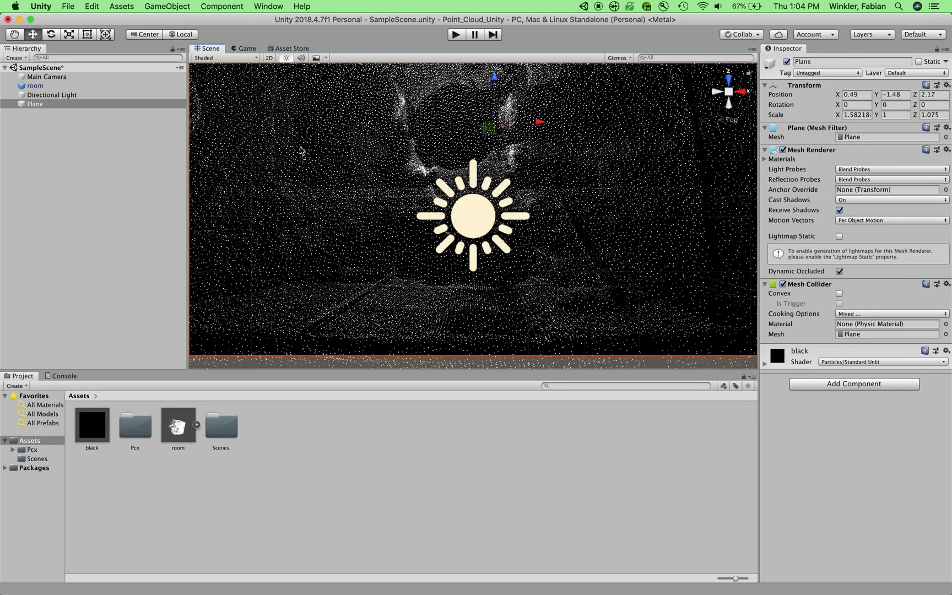
left_click(16, 36)
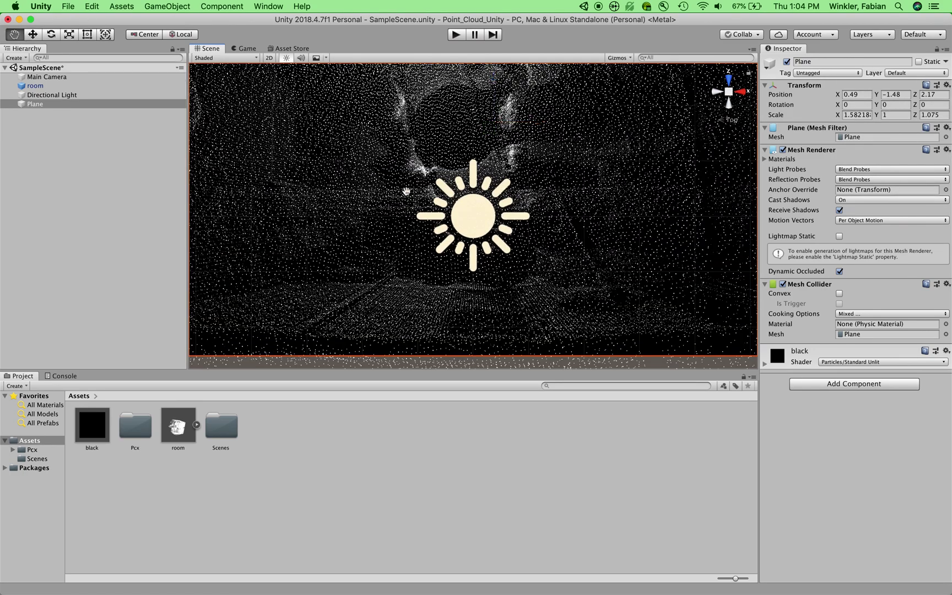
Orbit the Scene view into a tilted perspective of the point cloud and black floor.
left_click_drag(418, 202, 461, 174, "alt")
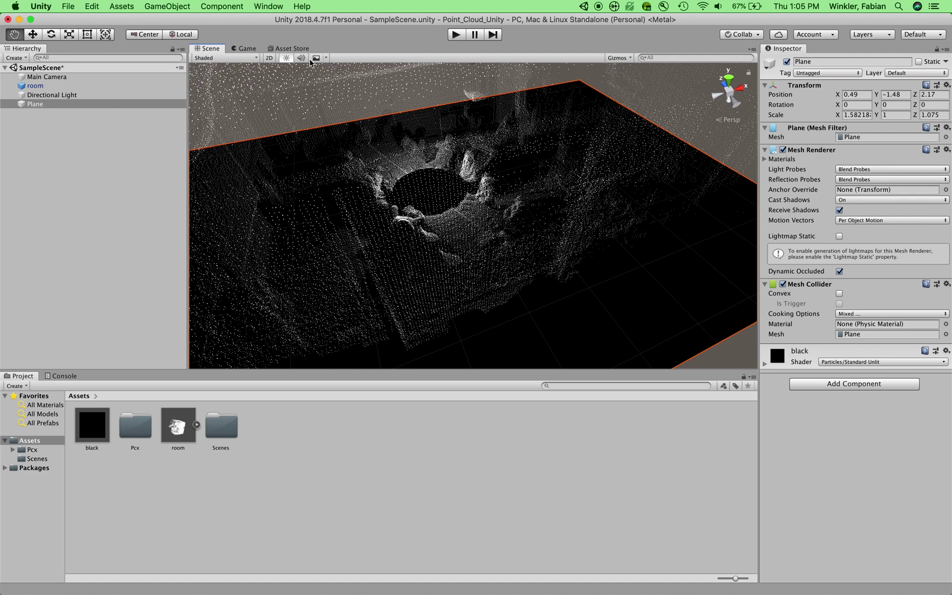
left_click(120, 7)
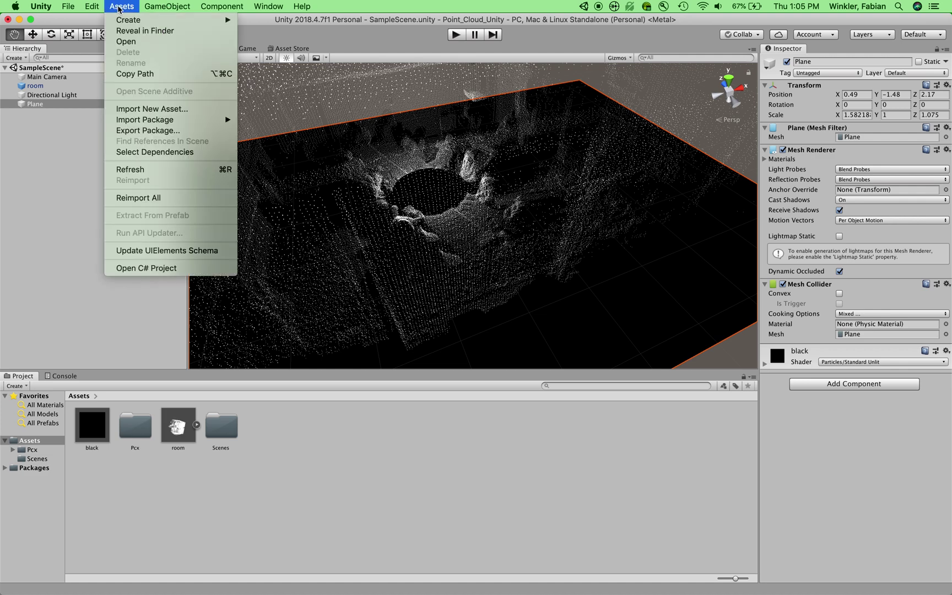
mouse_move(218, 120)
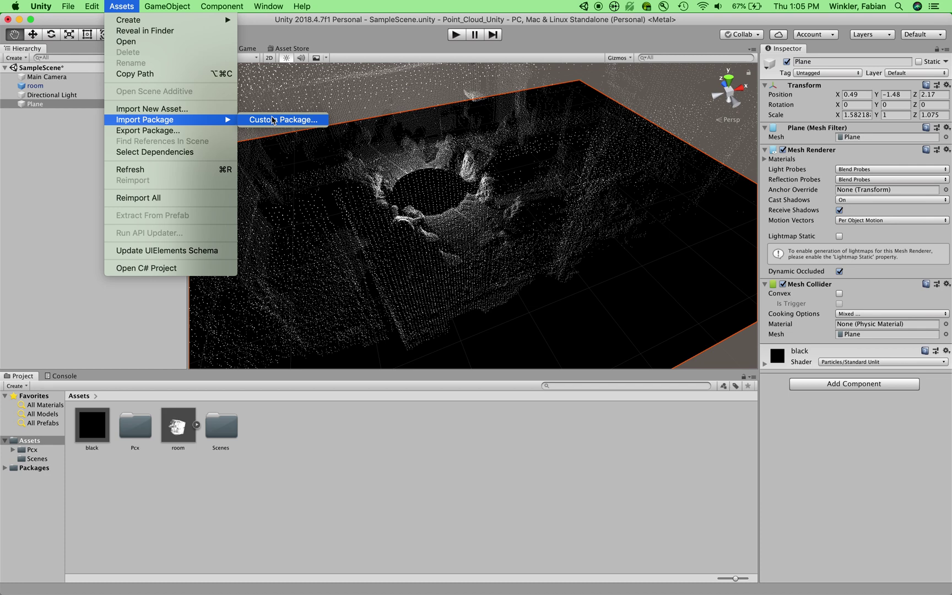
left_click(124, 8)
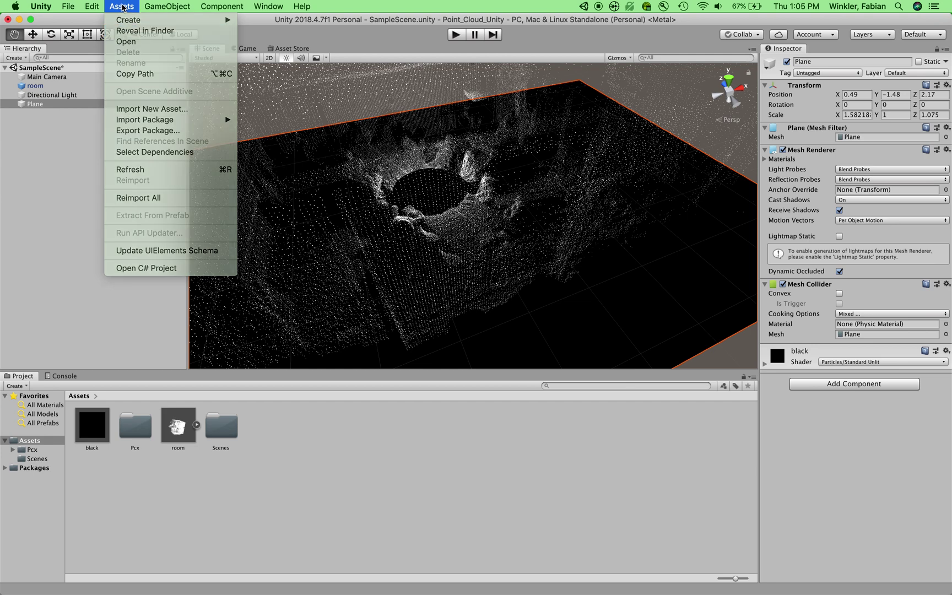
Search the Asset Store for 'standard assets' and start importing the Standard Assets package.
left_click(290, 50)
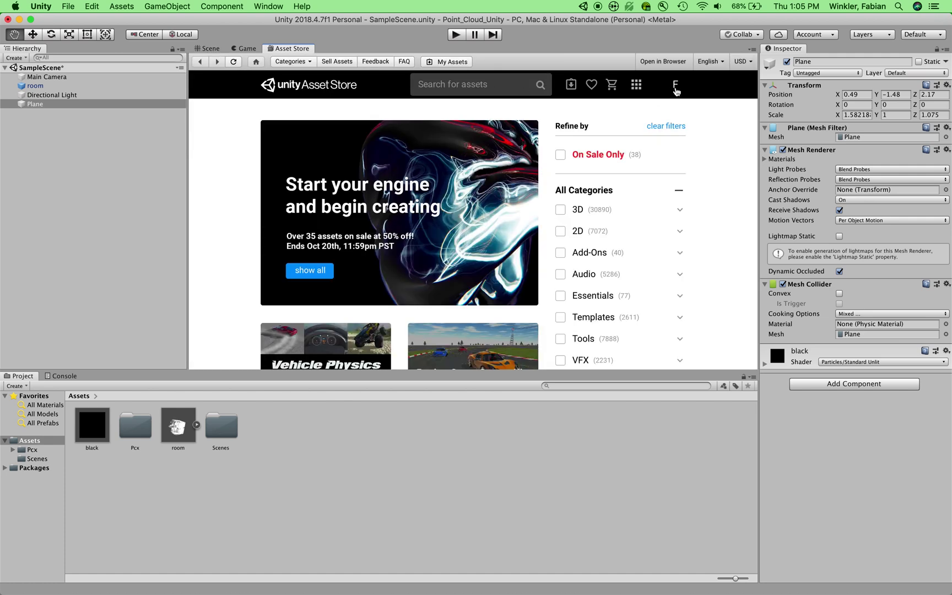
left_click(465, 84)
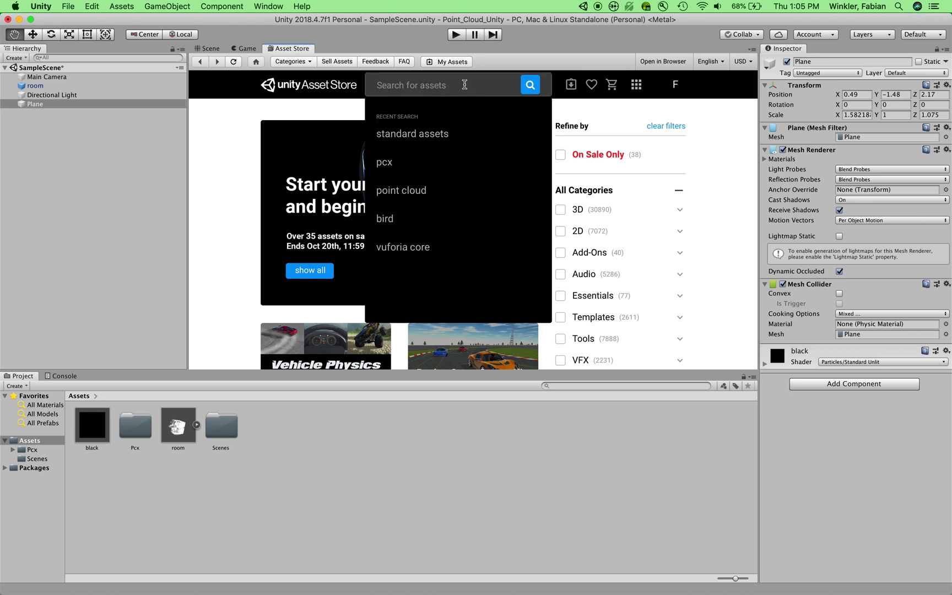
left_click(426, 135)
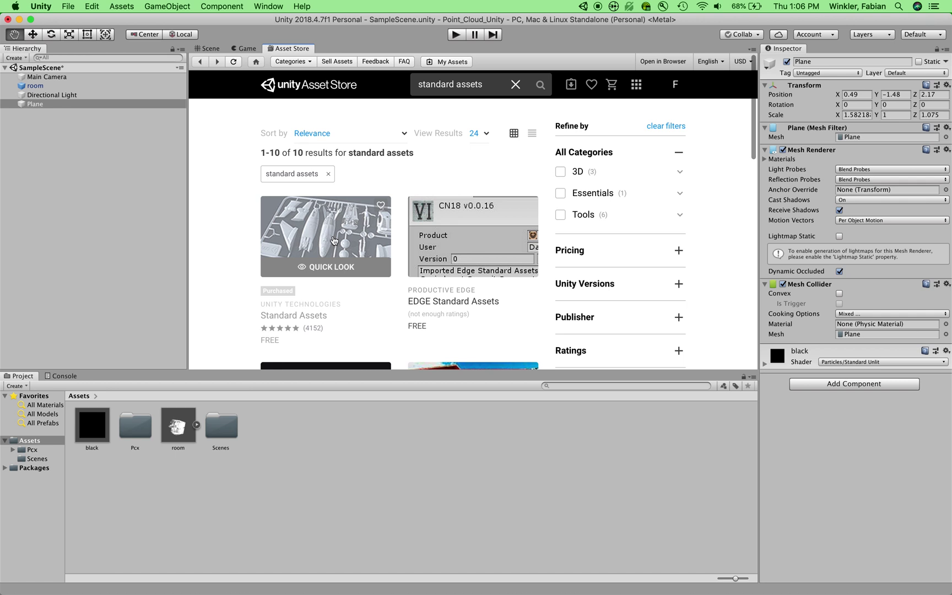
left_click(328, 240)
left_click(654, 202)
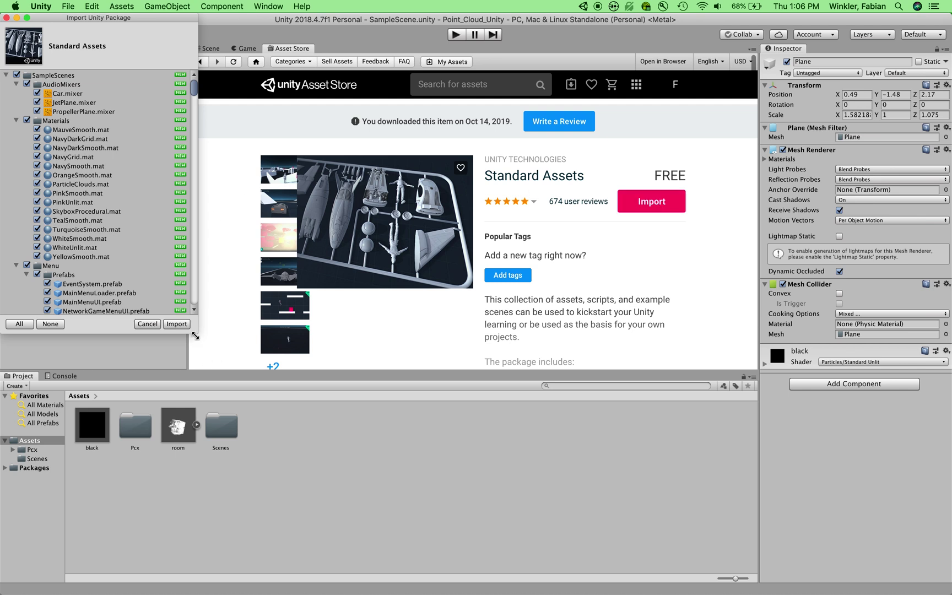
Import the Standard Assets package with SampleScenes excluded.
left_click_drag(197, 332, 347, 422)
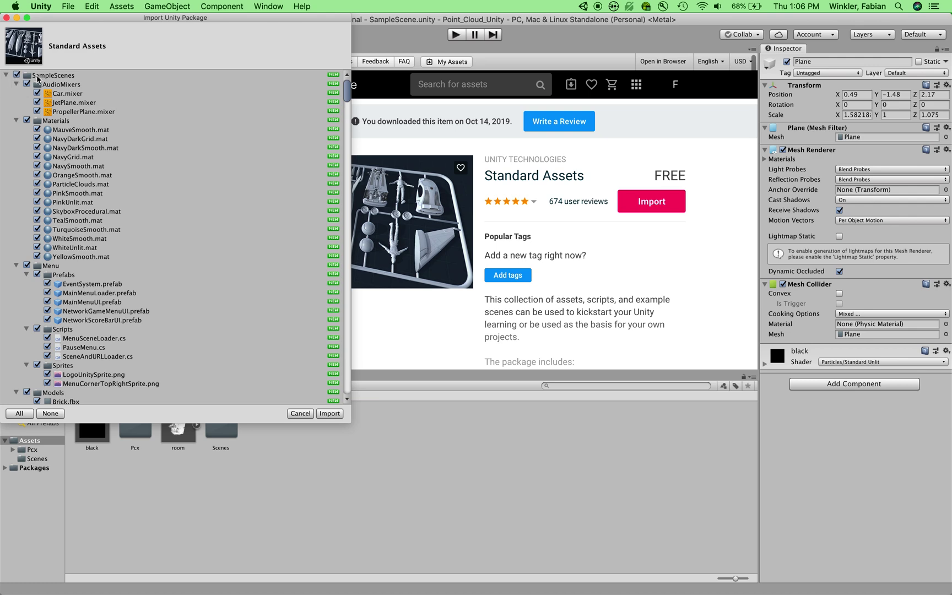
left_click(17, 75)
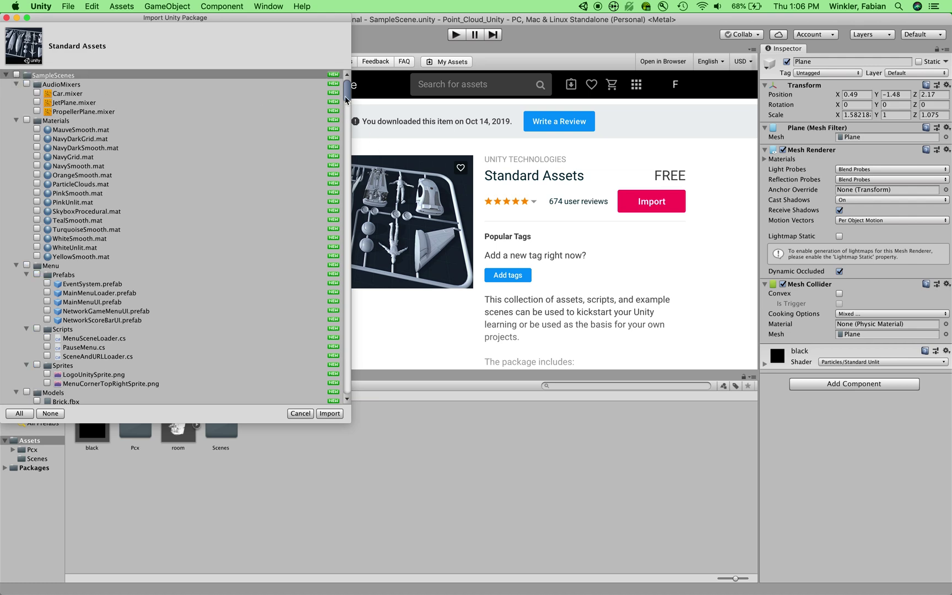
left_click_drag(345, 99, 345, 140)
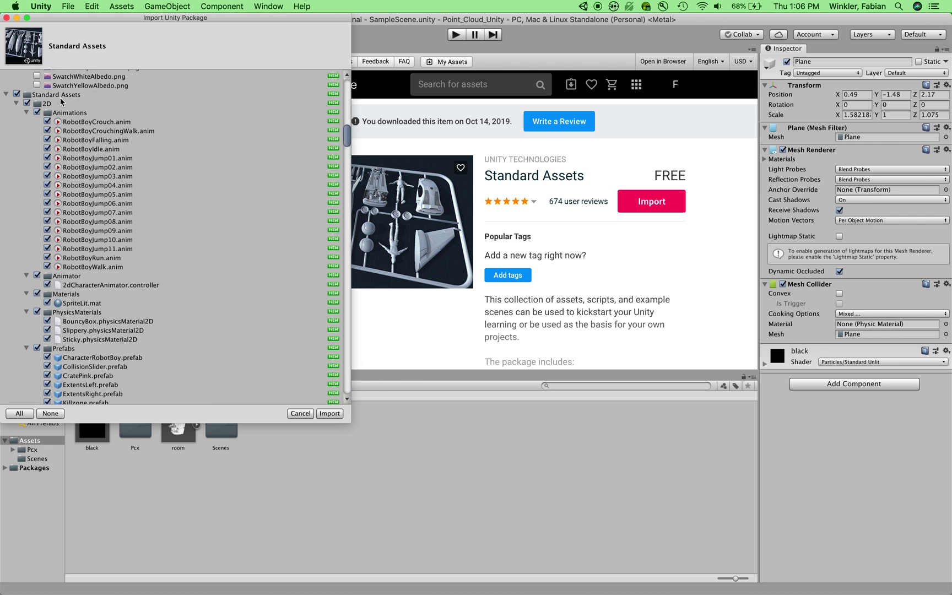
left_click(330, 413)
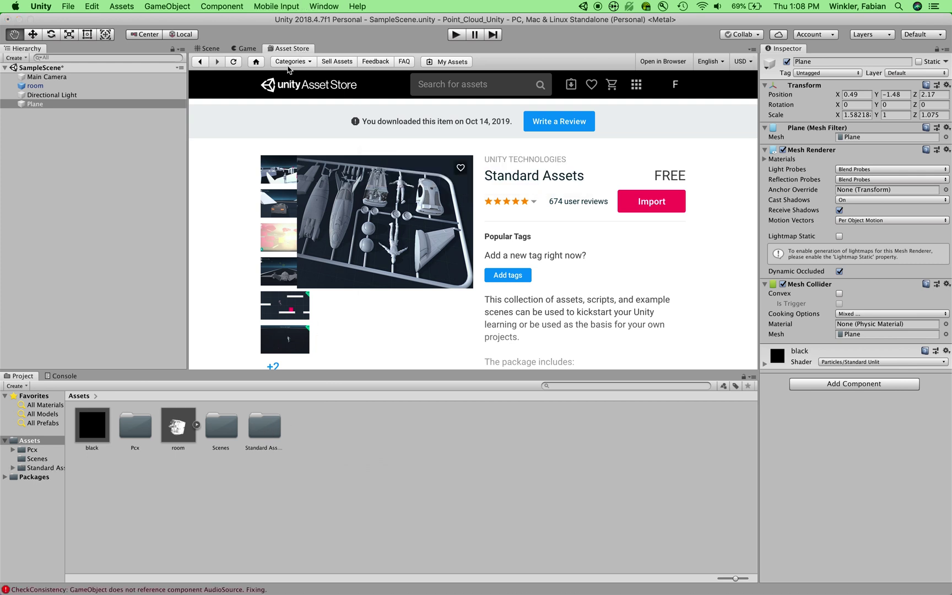
left_click(214, 51)
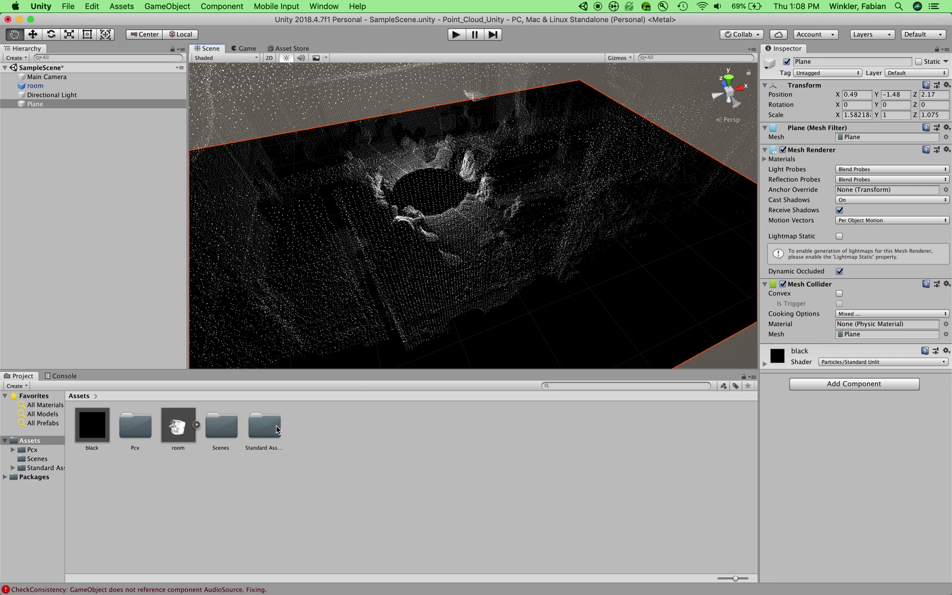
Drag FPSController from Standard Assets > Characters > FirstPersonCharacter > Prefabs into the room.
double_click(273, 430)
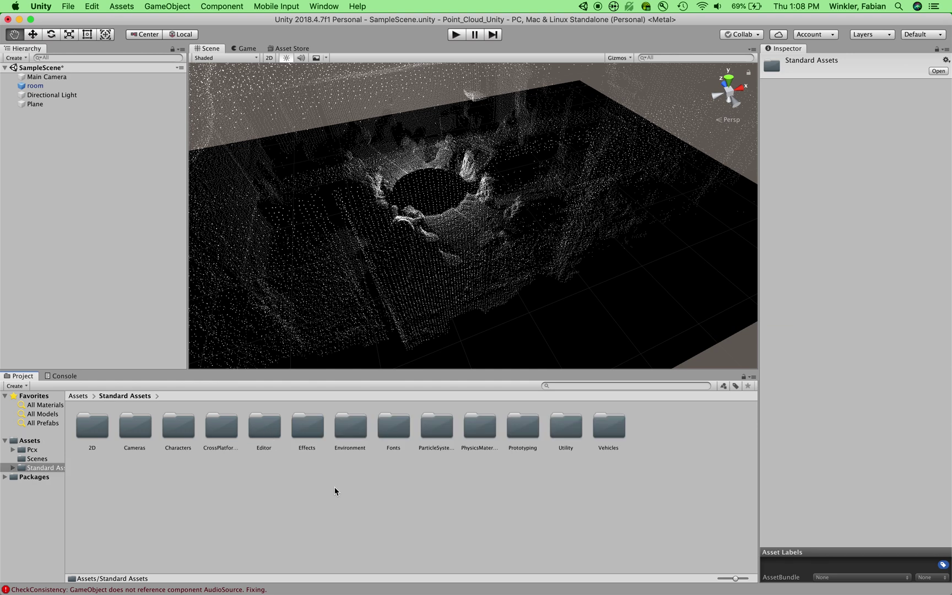
double_click(182, 428)
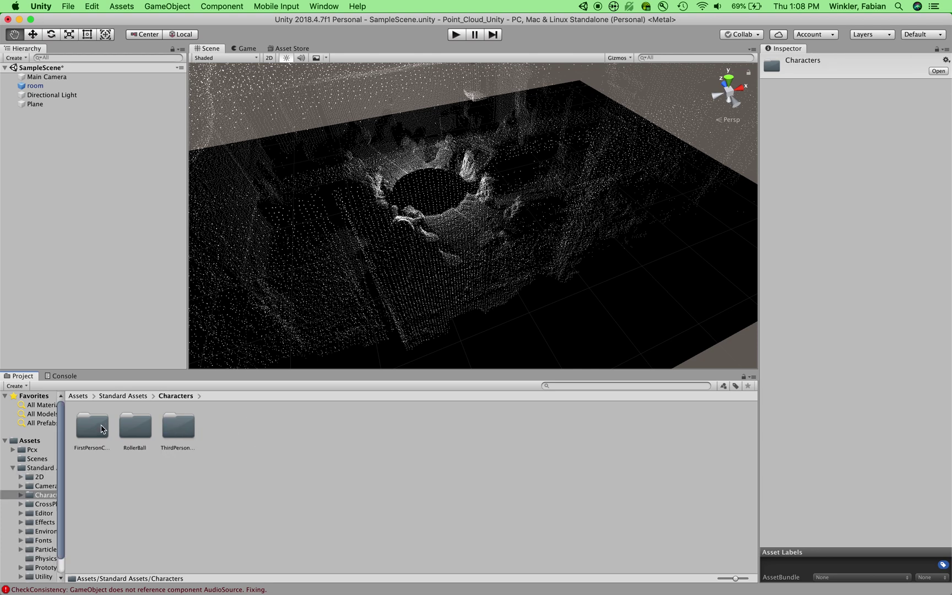
double_click(96, 430)
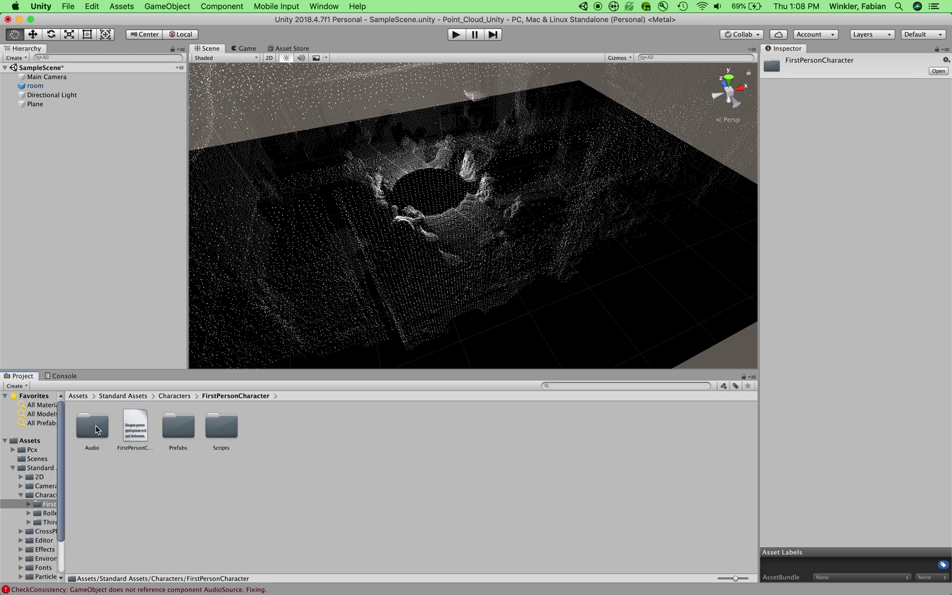
double_click(182, 428)
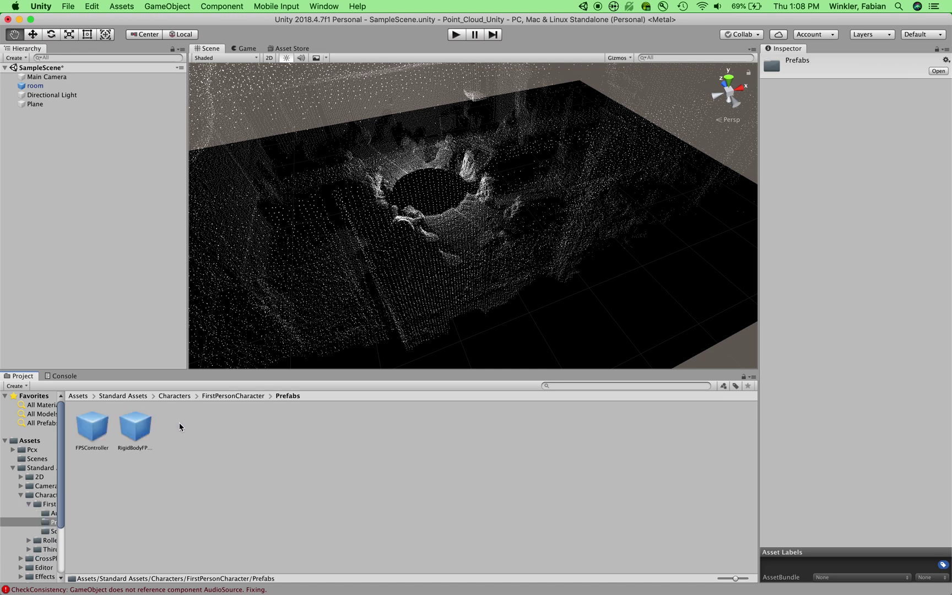
left_click(90, 428)
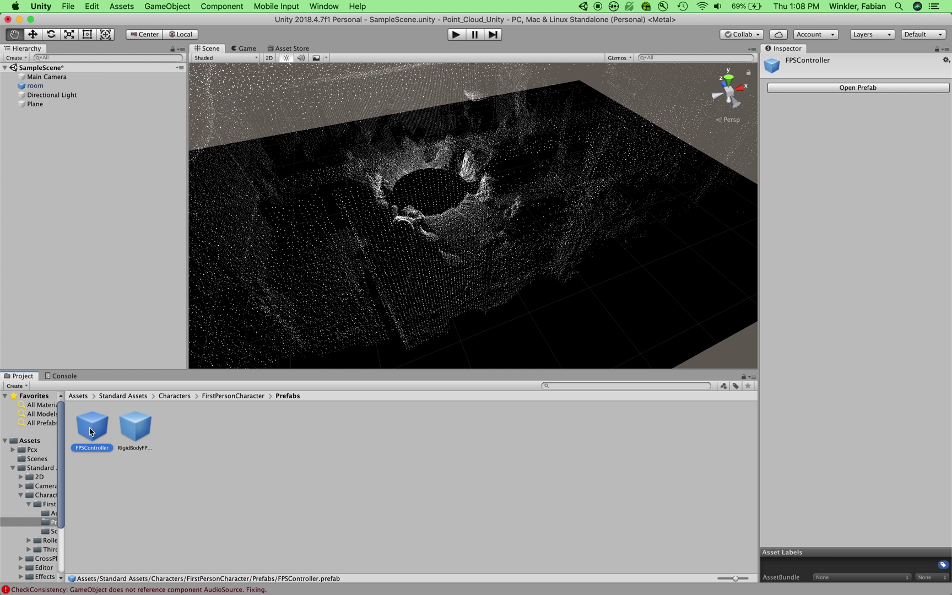
left_click_drag(91, 431, 435, 203)
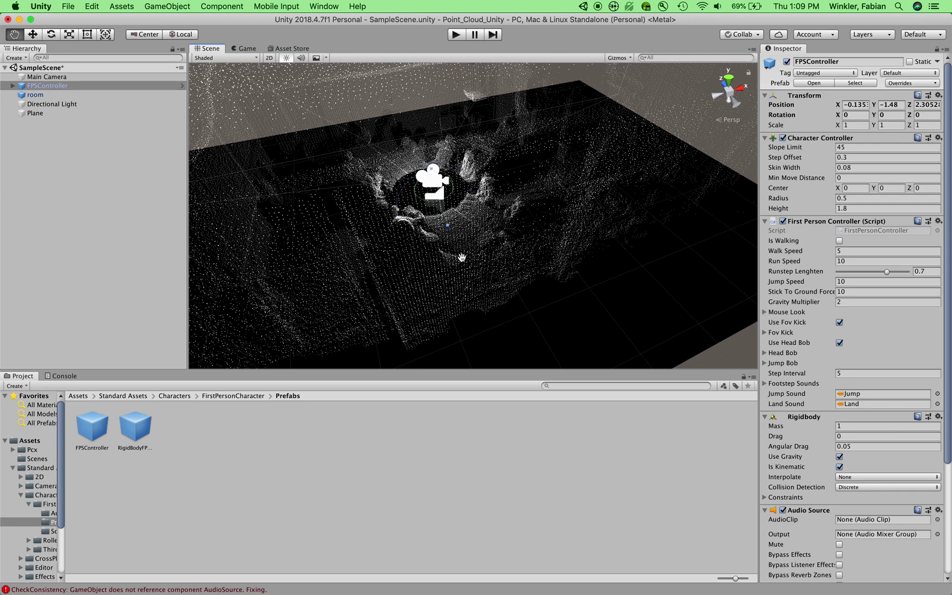
From a side view, raise the FPSController to sit just above the black floor.
left_click(741, 90)
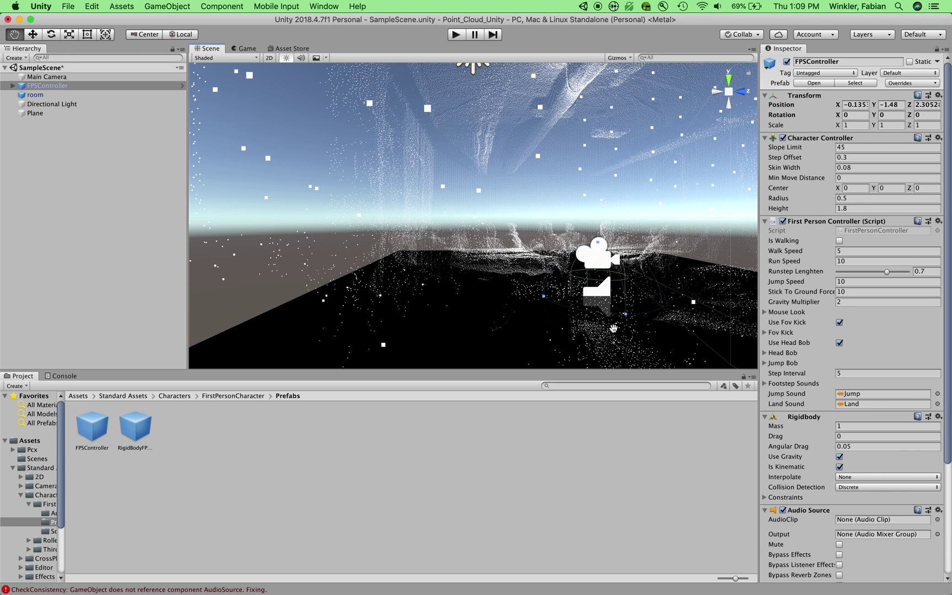
right_click_drag(411, 223, 412, 222, "alt")
left_click_drag(499, 278, 654, 323, "alt")
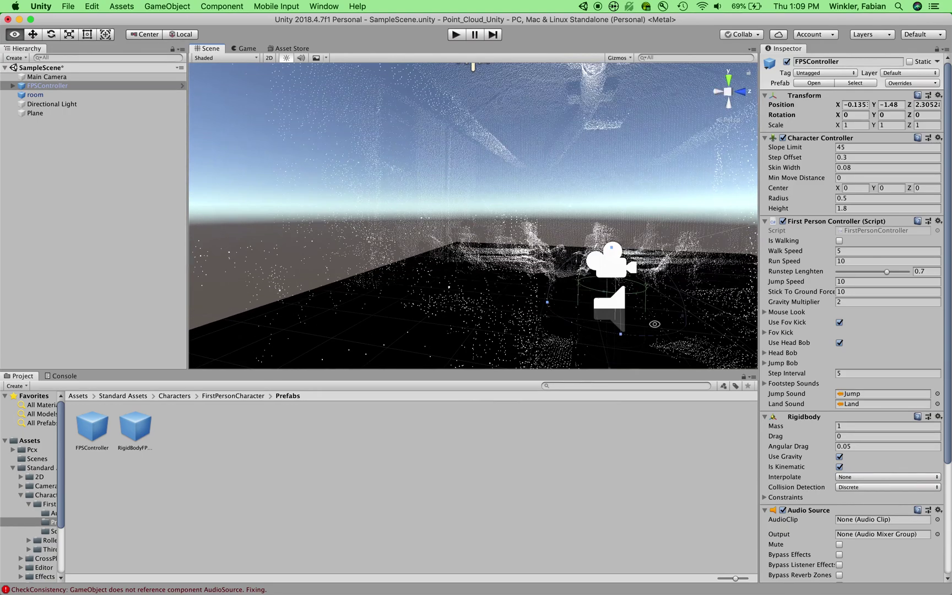
left_click(33, 34)
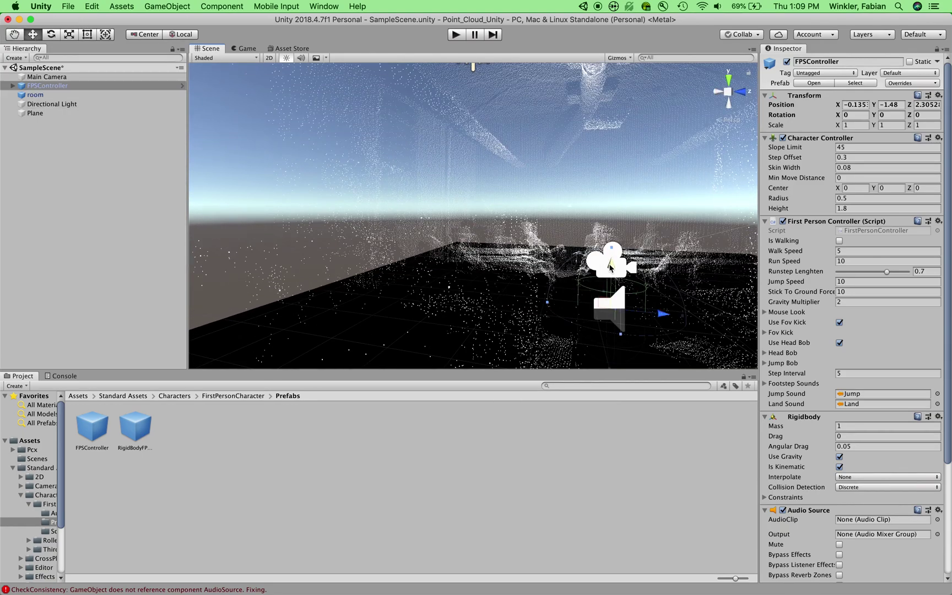
left_click_drag(610, 268, 602, 210)
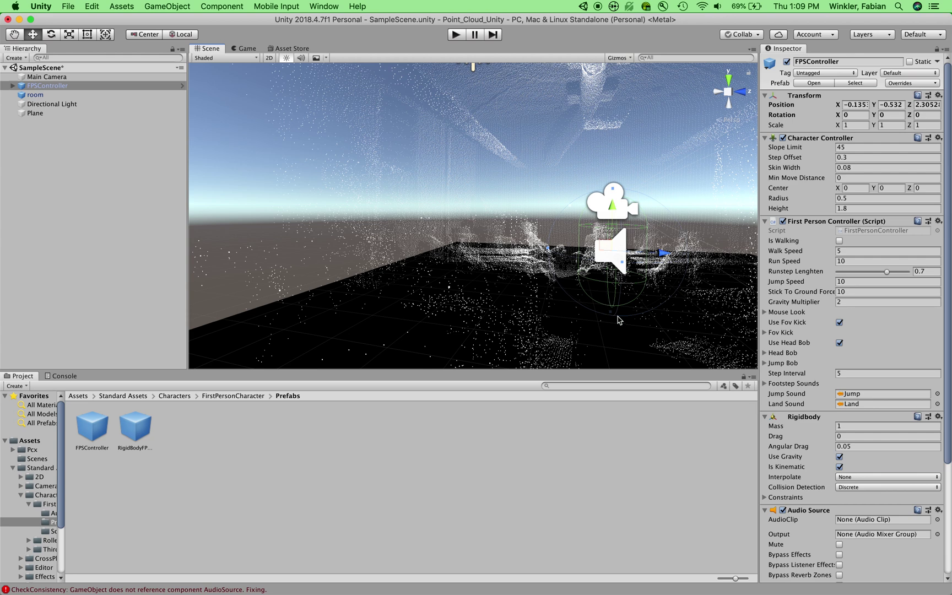
left_click_drag(613, 208, 611, 207)
Zoom and tilt the view down over the point cloud, ending in Top view.
scroll(534, 228, "up", 5)
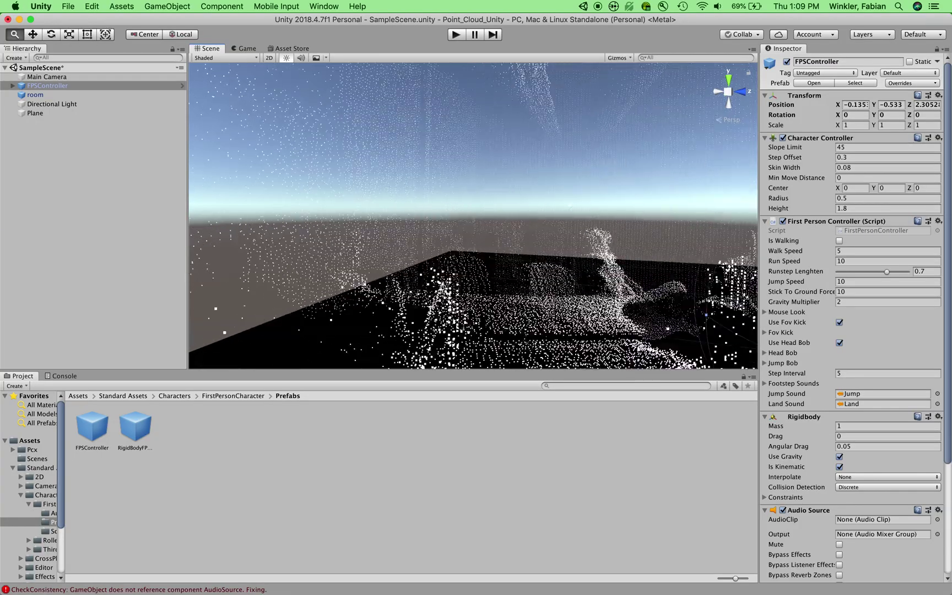
scroll(570, 289, "up", 2)
right_click_drag(626, 309, 579, 220)
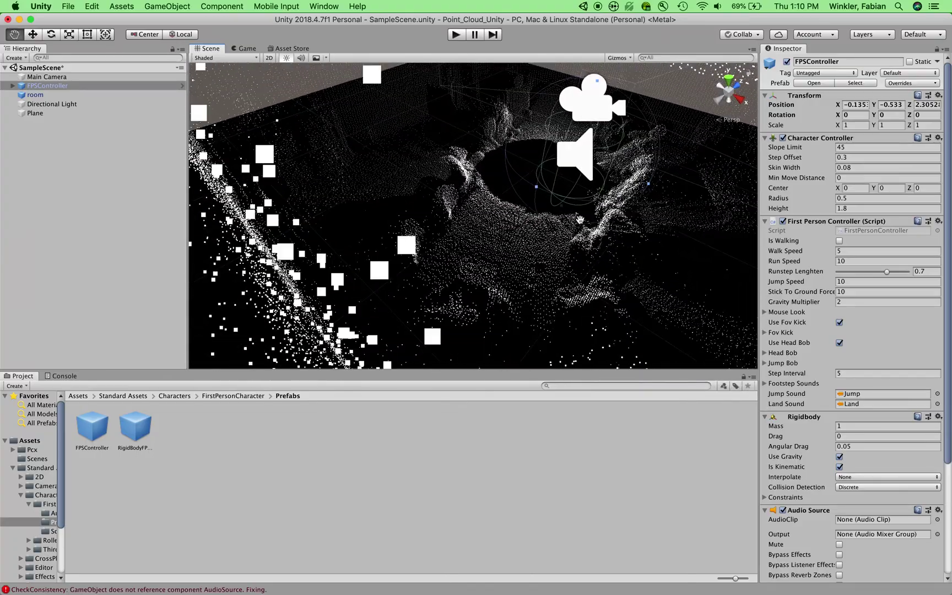
left_click(728, 80)
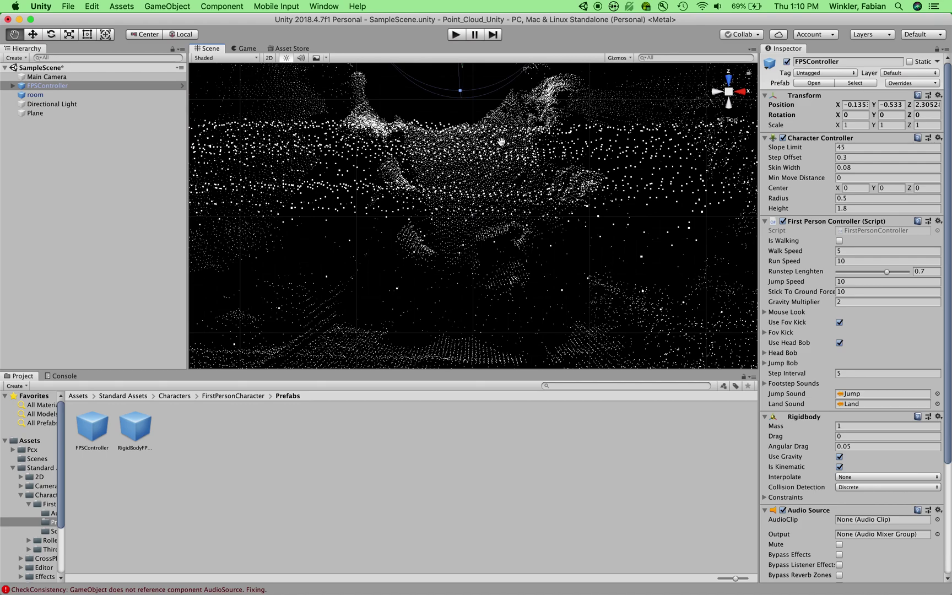
Move the FPSController back along Z to position -0.271, -0.533, 1.857.
scroll(460, 137, "up", 5)
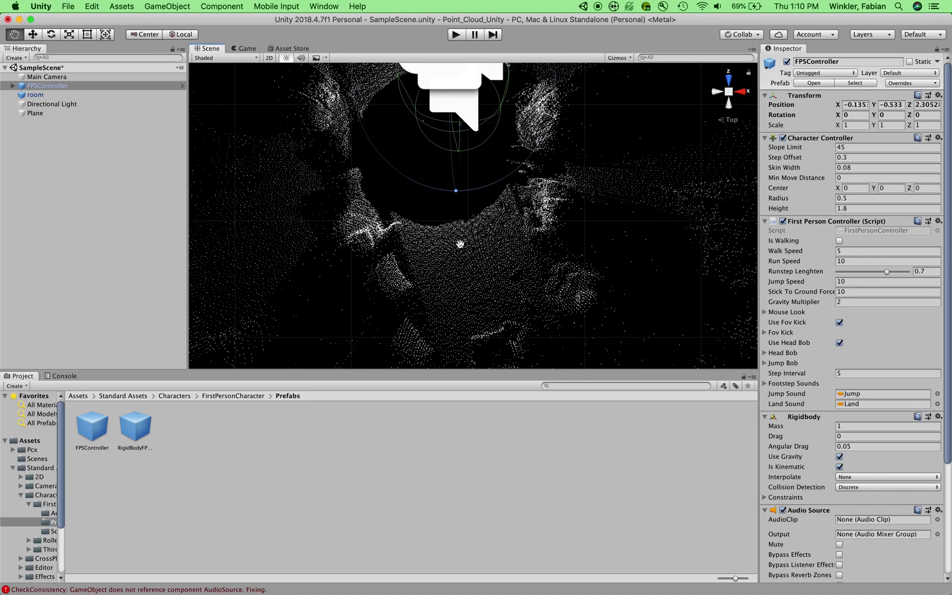
left_click_drag(456, 208, 457, 251)
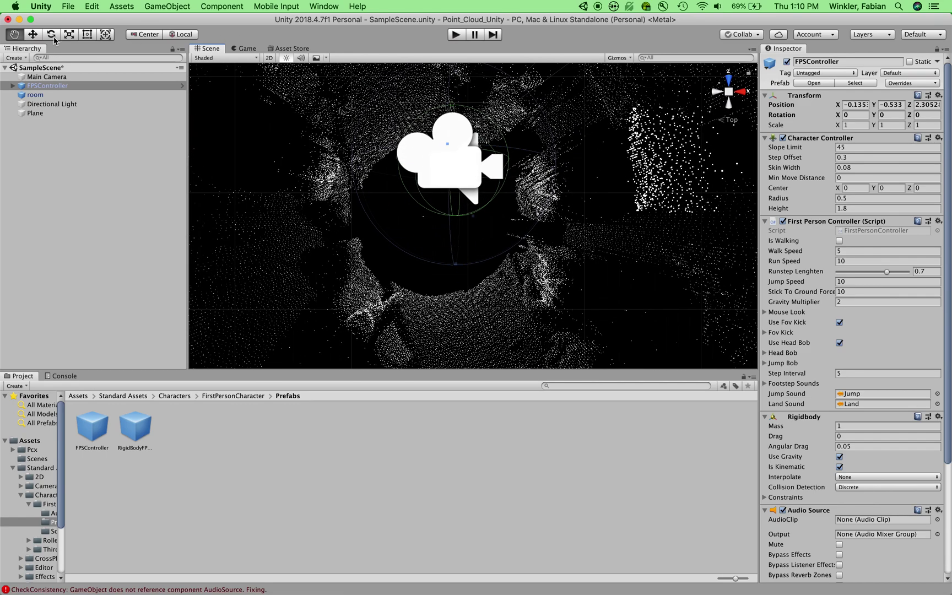
left_click(33, 34)
left_click_drag(455, 128, 452, 175)
left_click_drag(507, 212, 487, 208)
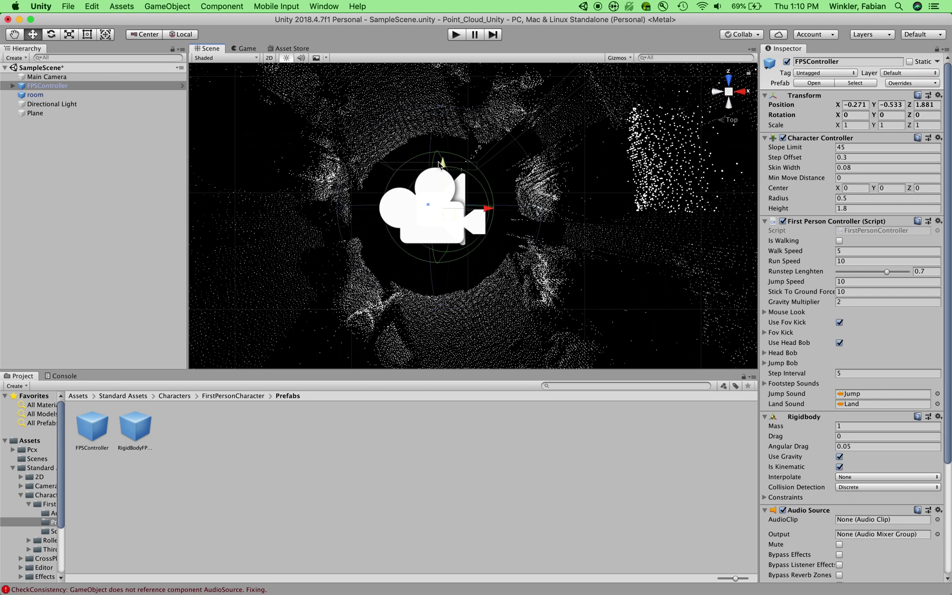
left_click_drag(440, 163, 441, 167)
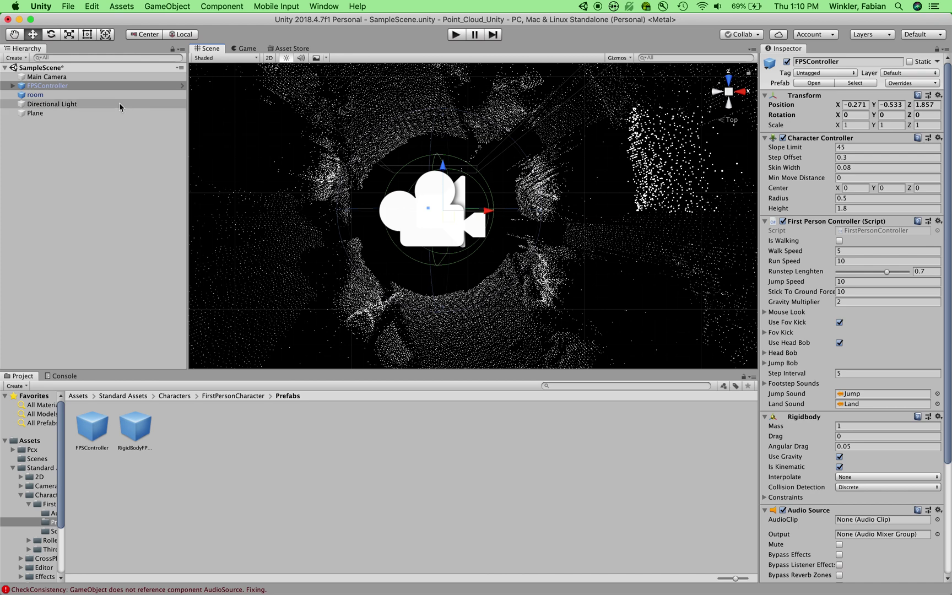
Delete Main Camera from the Hierarchy so FPSController provides the only camera.
left_click(50, 78)
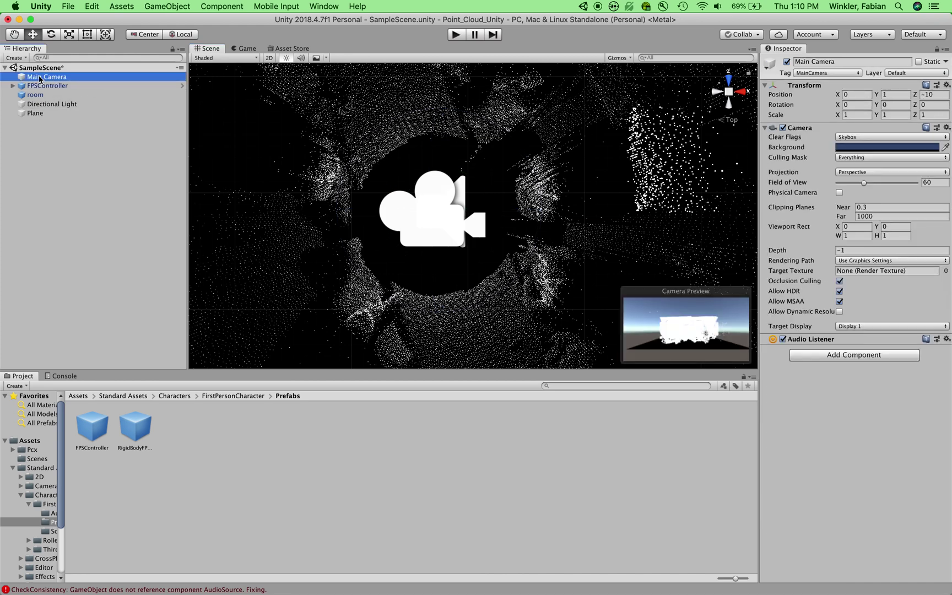
right_click(34, 79)
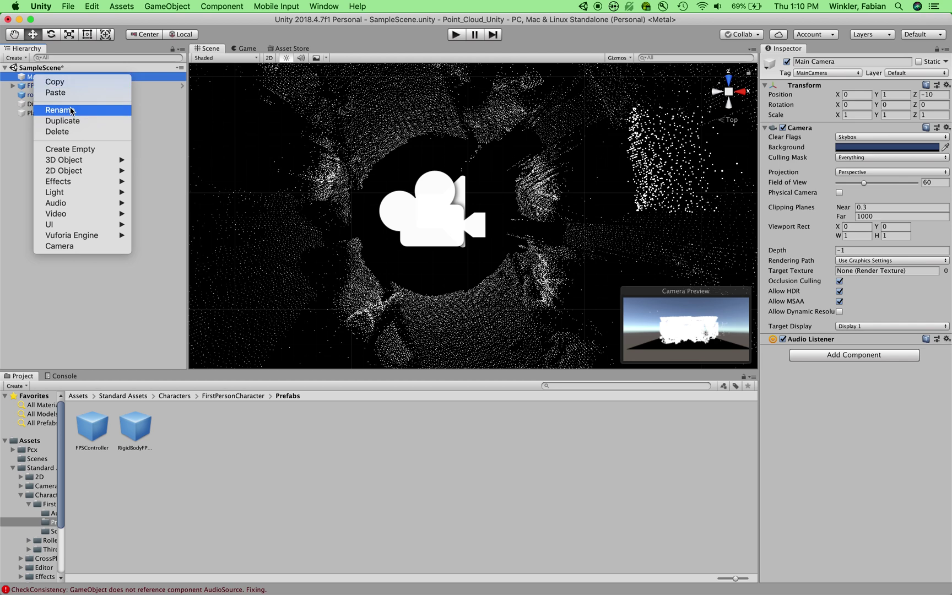
left_click(57, 132)
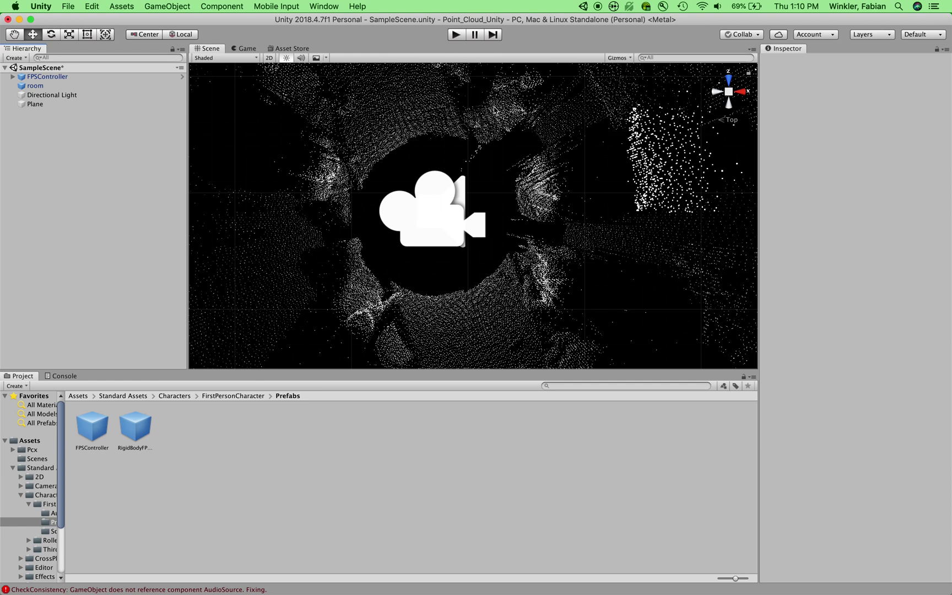
Enter Play mode and walk back and forth toward the room's corner and walls.
left_click(455, 35)
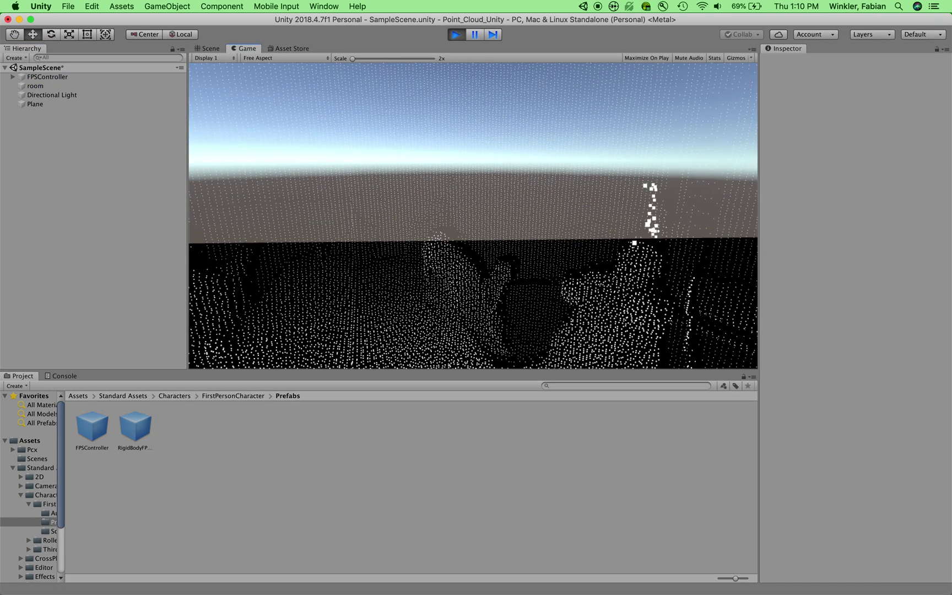
key("s")
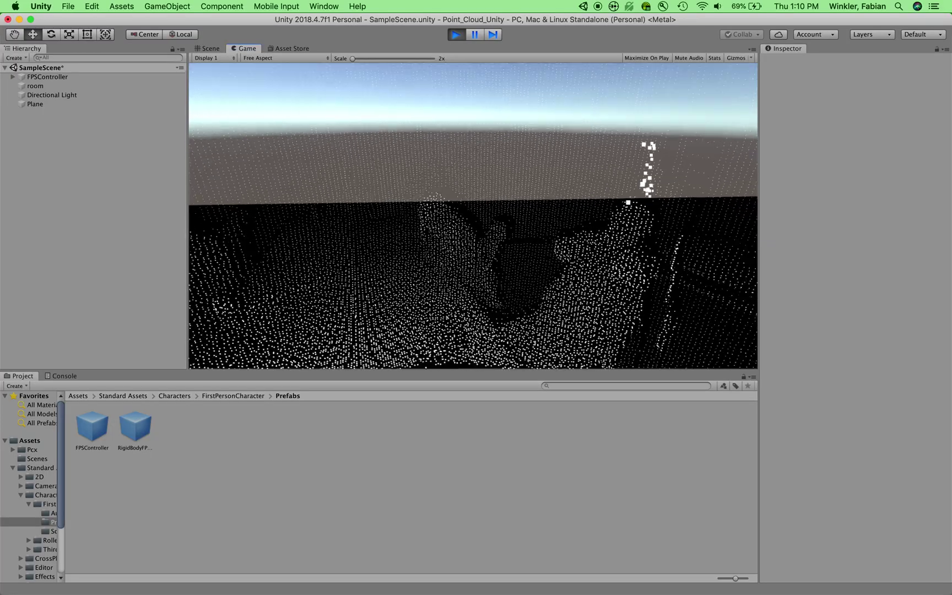
key("s")
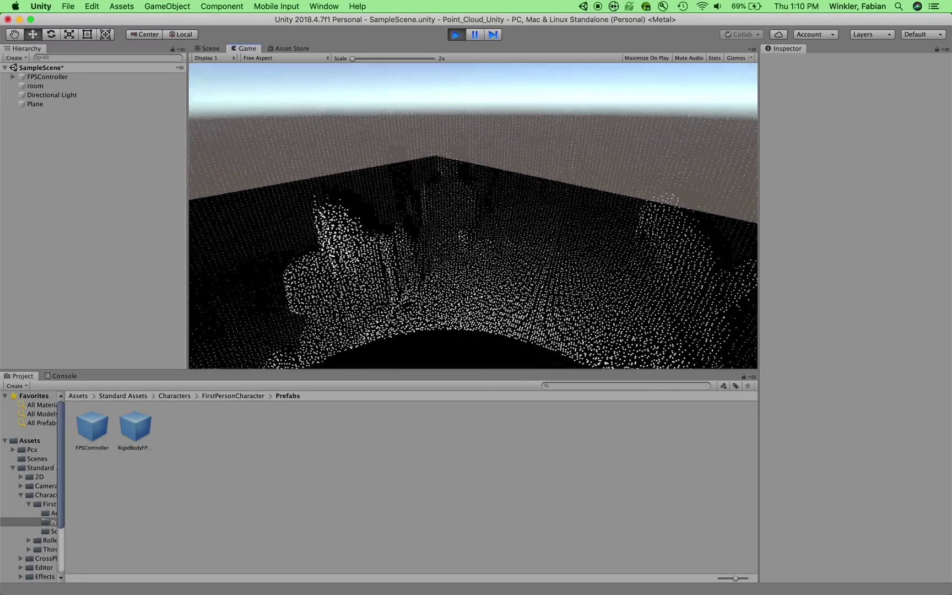
key("w")
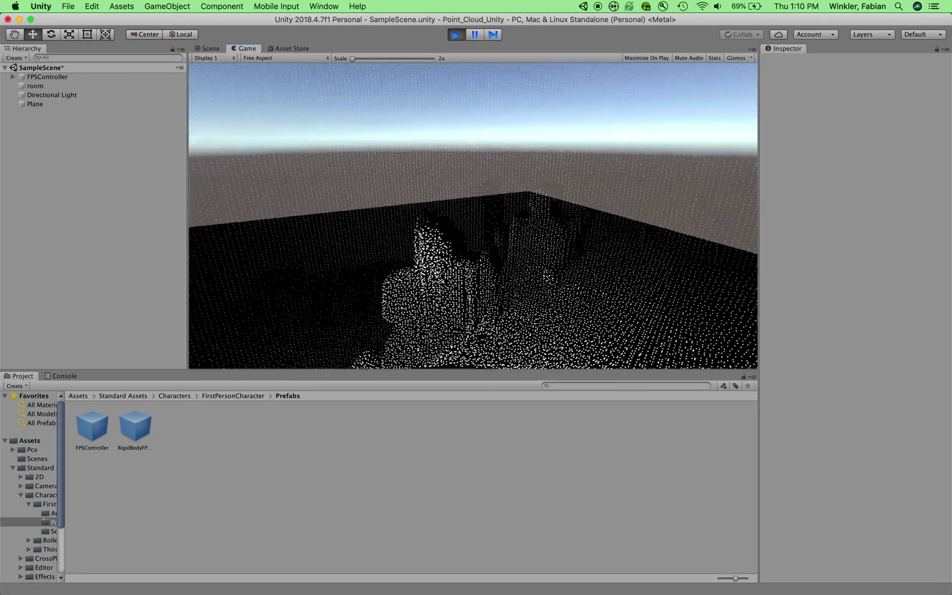
key("s")
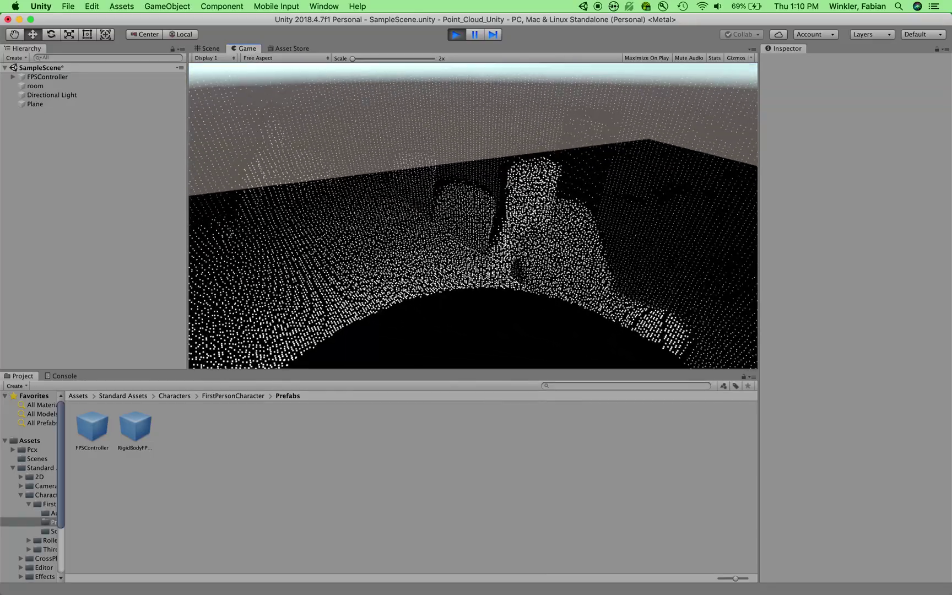
key("w")
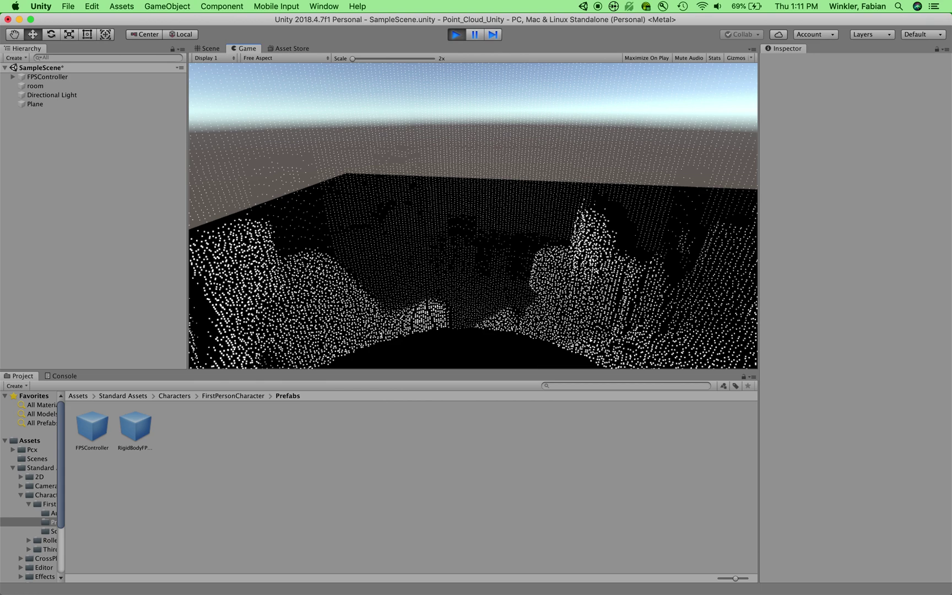
key("s")
key("w")
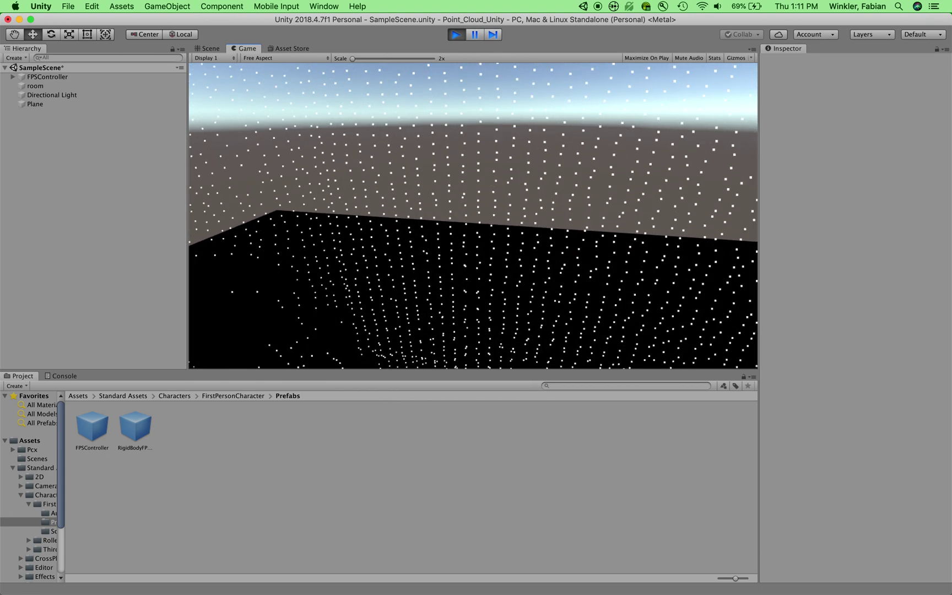
key("s")
key("w")
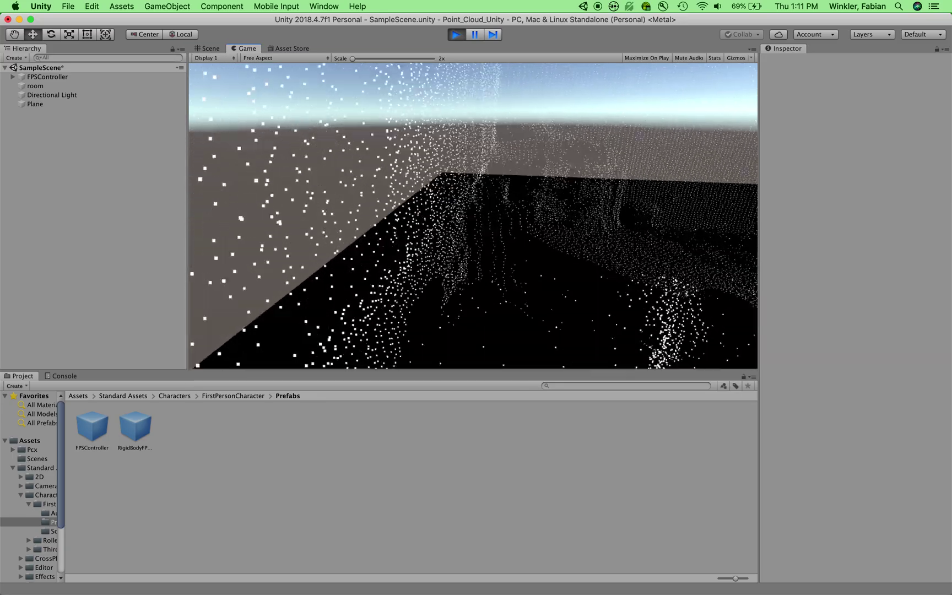
mouse_move(389, 266)
key("s")
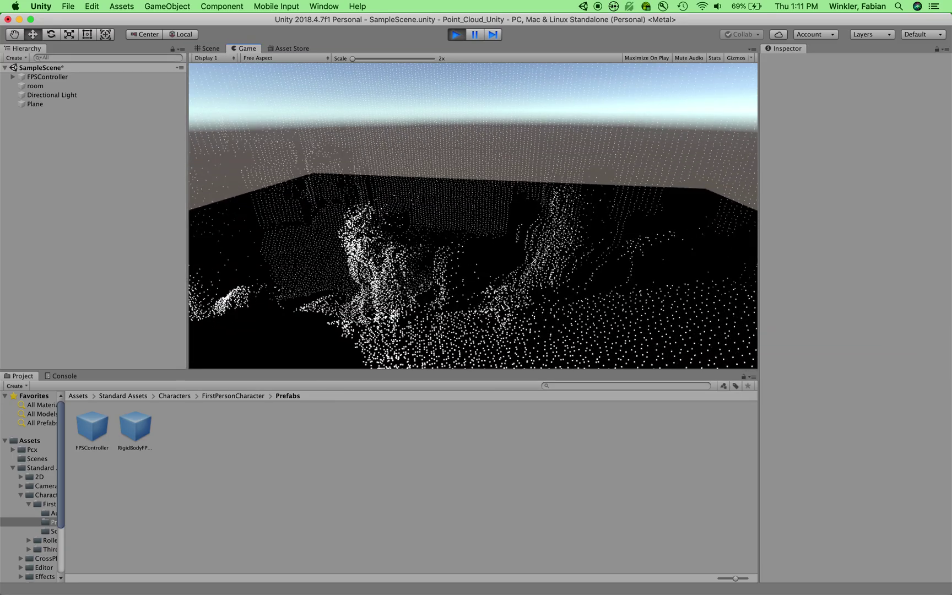
key("s")
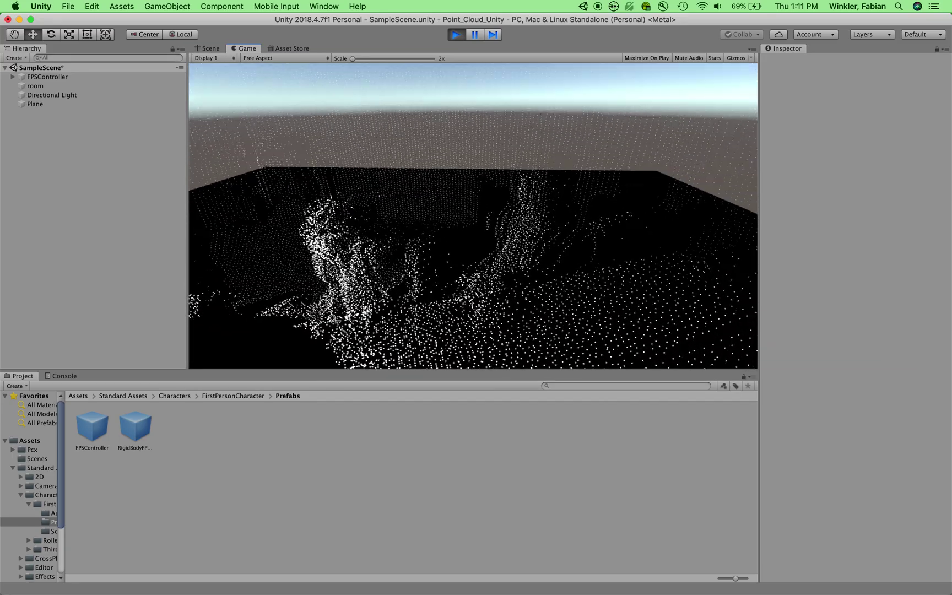
Walk among the point-cloud figures and through a wall, then exit Play mode.
mouse_move(473, 214)
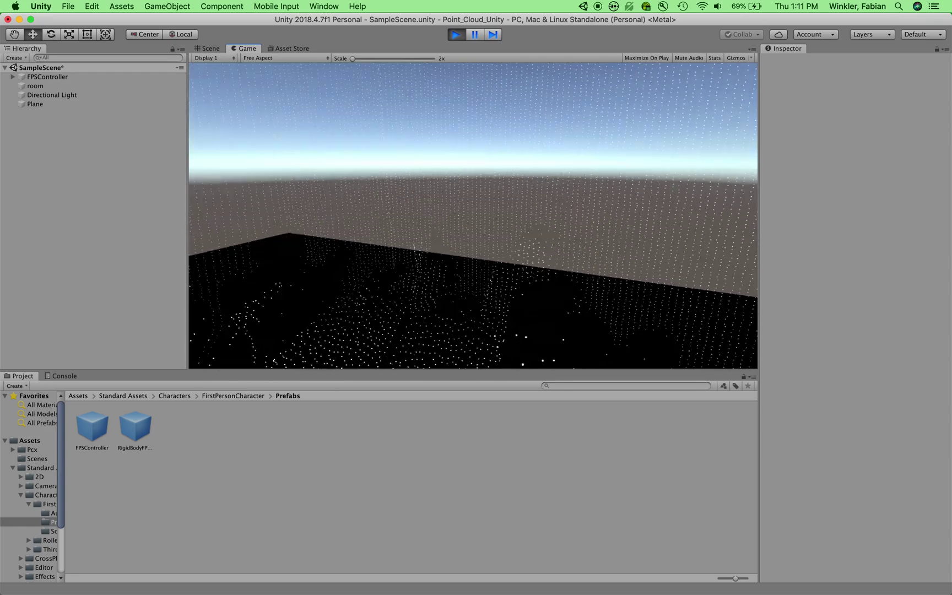
key("w")
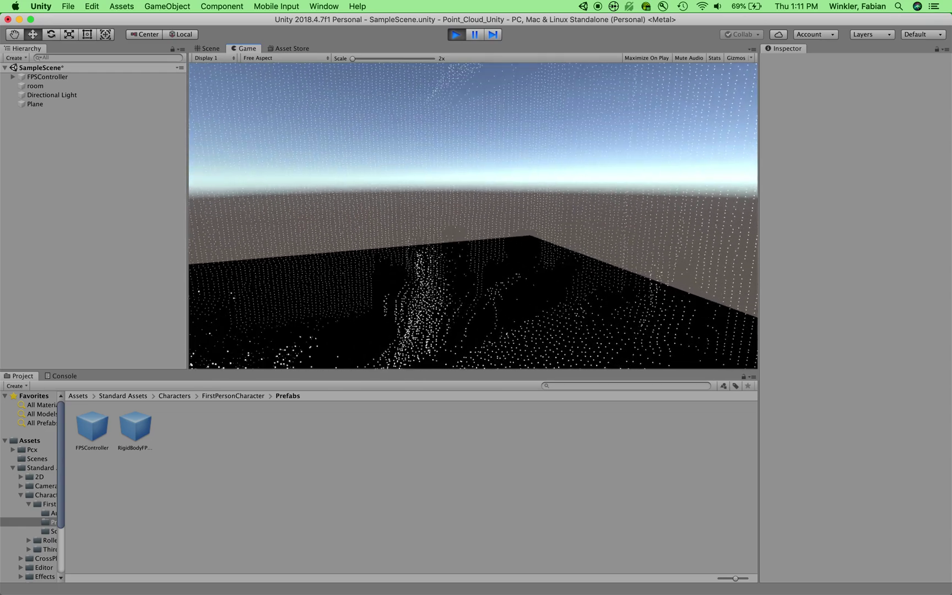
key("s")
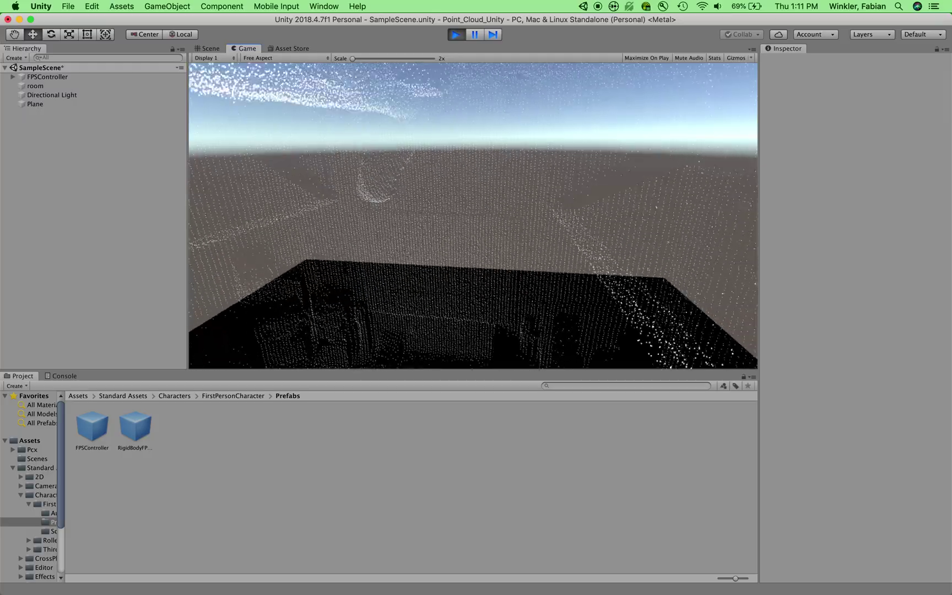
key("w")
key("s")
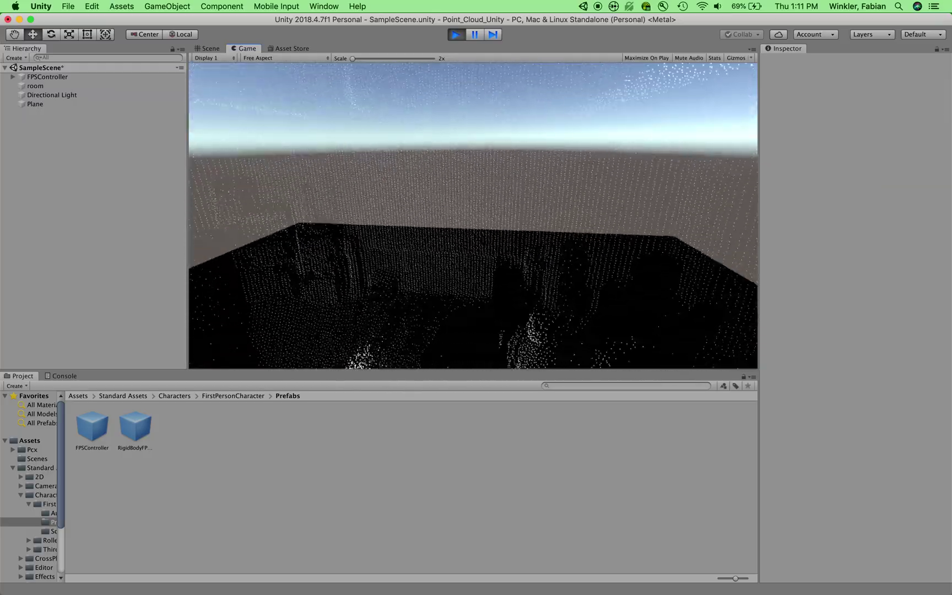
key("w")
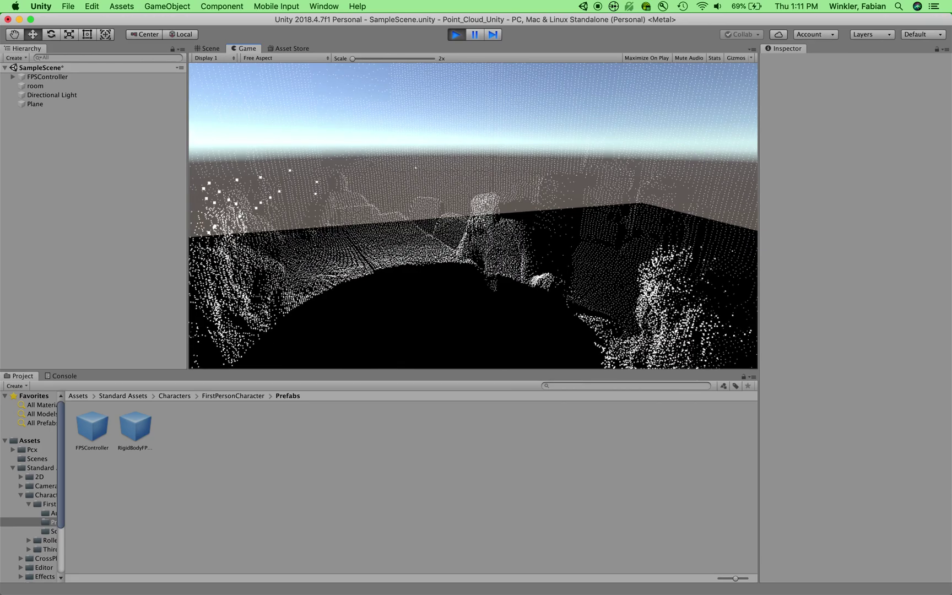
key("w")
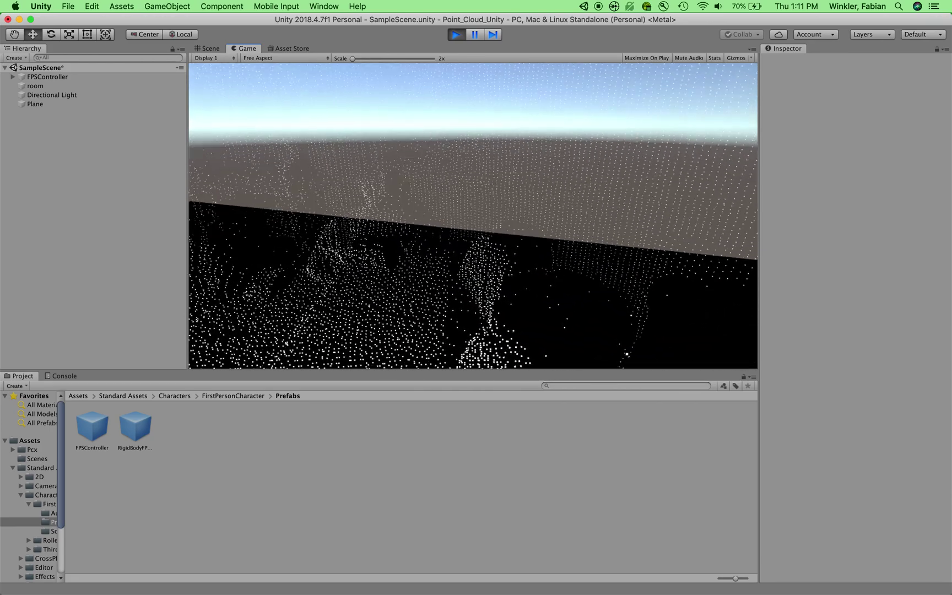
key("w")
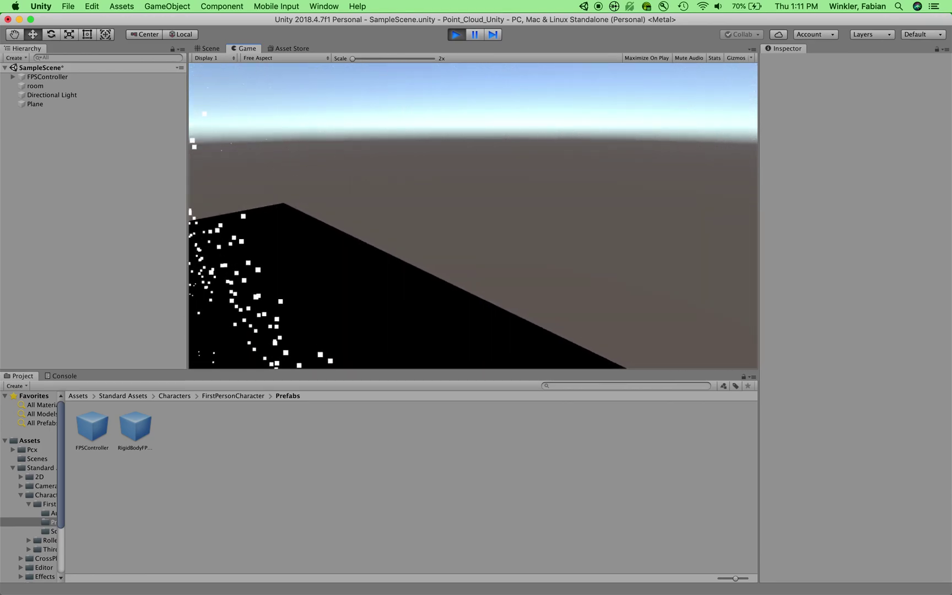
key("s")
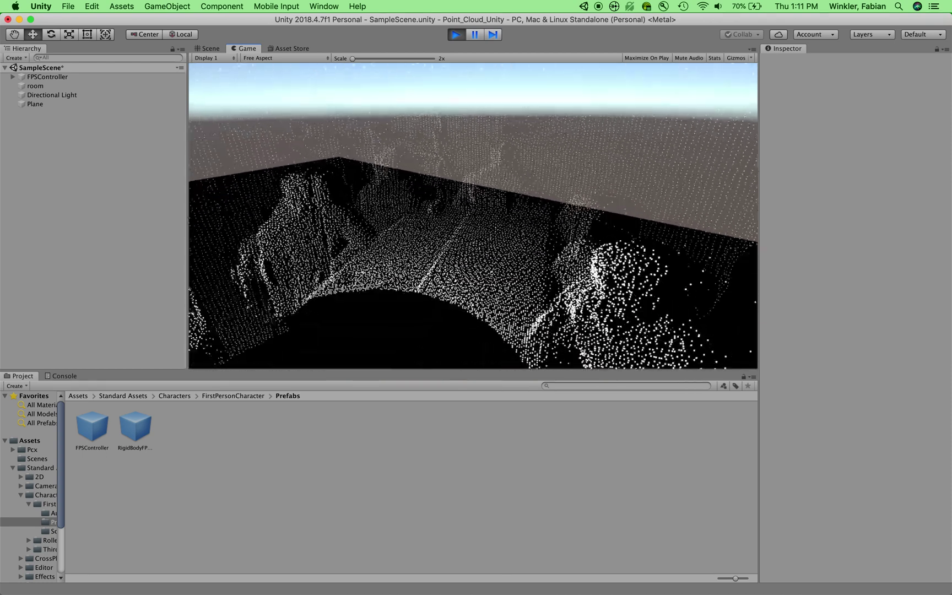
key("w")
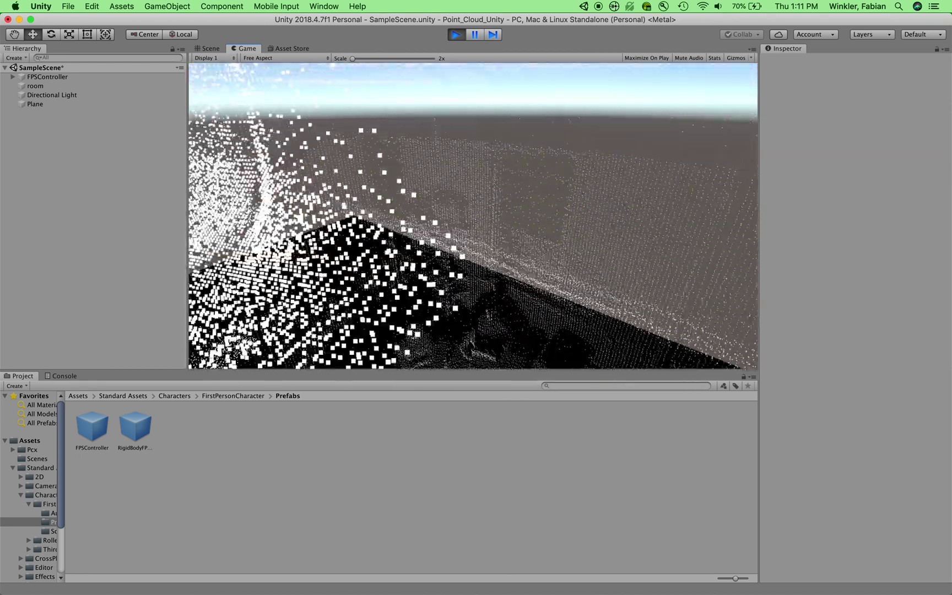
key("w")
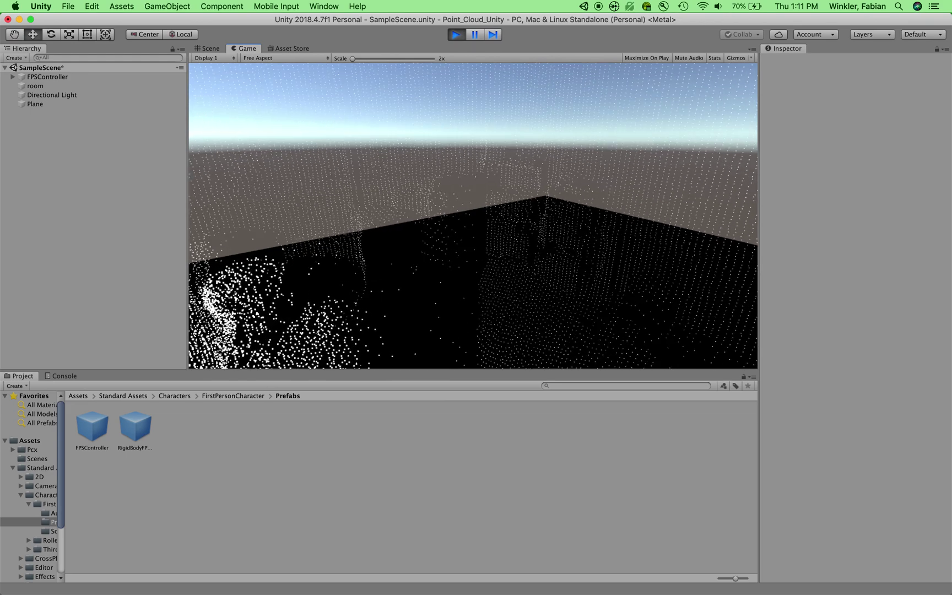
key("w")
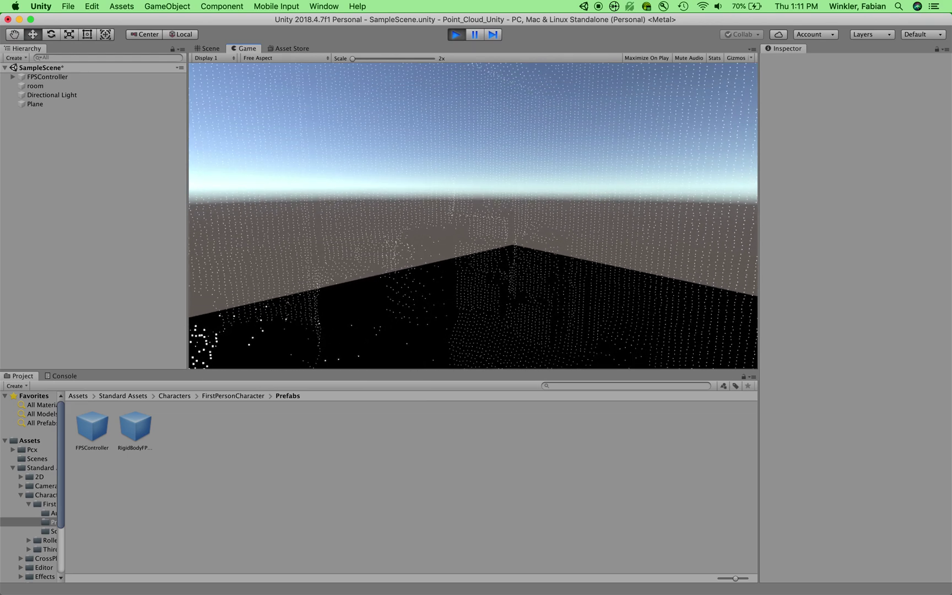
key("w")
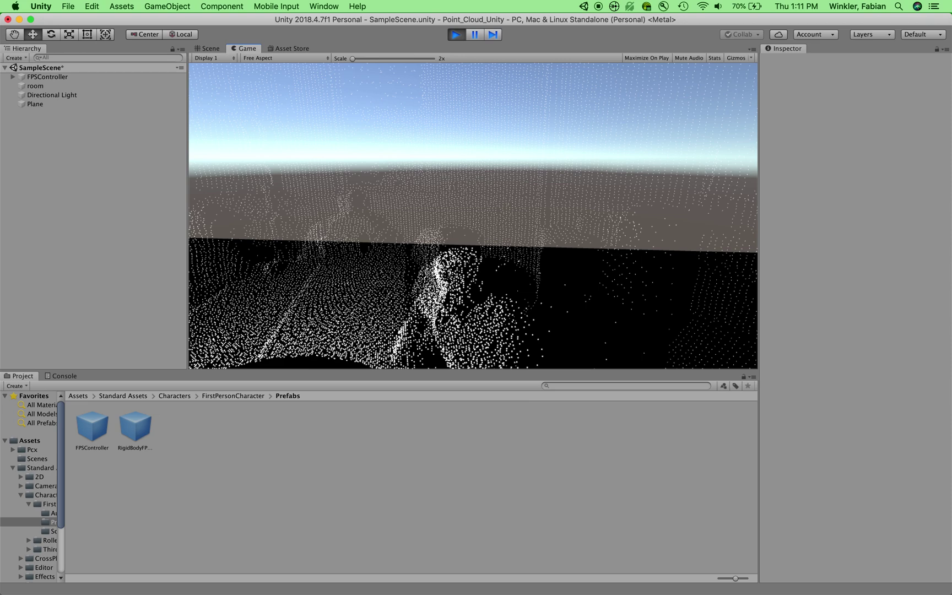
mouse_move(473, 215)
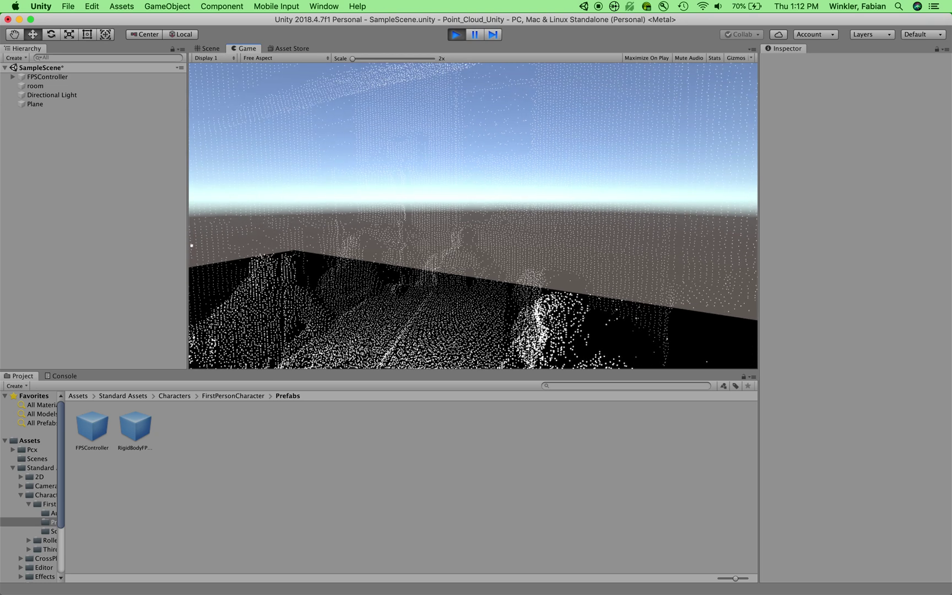
left_click(457, 34)
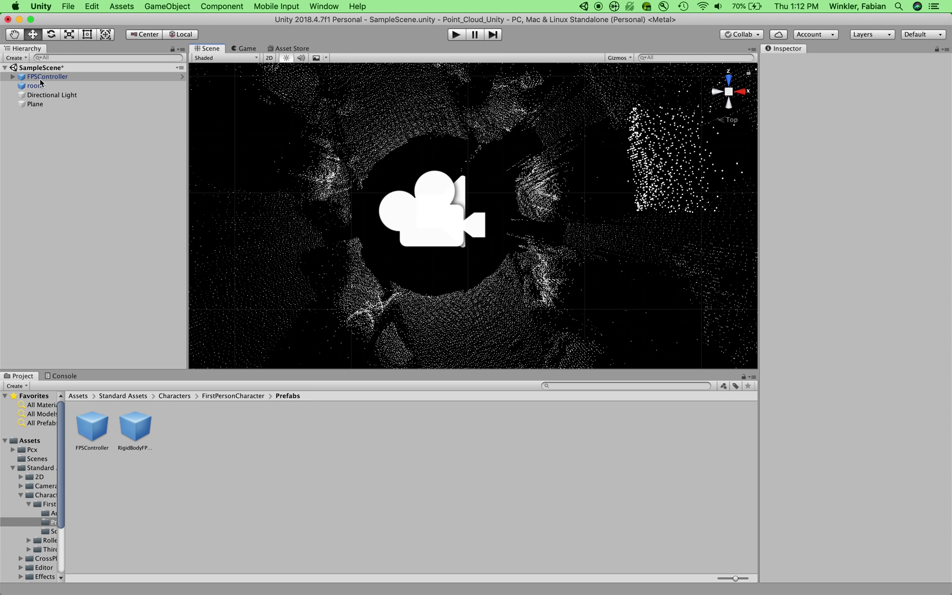
Set the FirstPersonCharacter camera's Clear Flags to Solid Color with a black (000000) background.
left_click(12, 77)
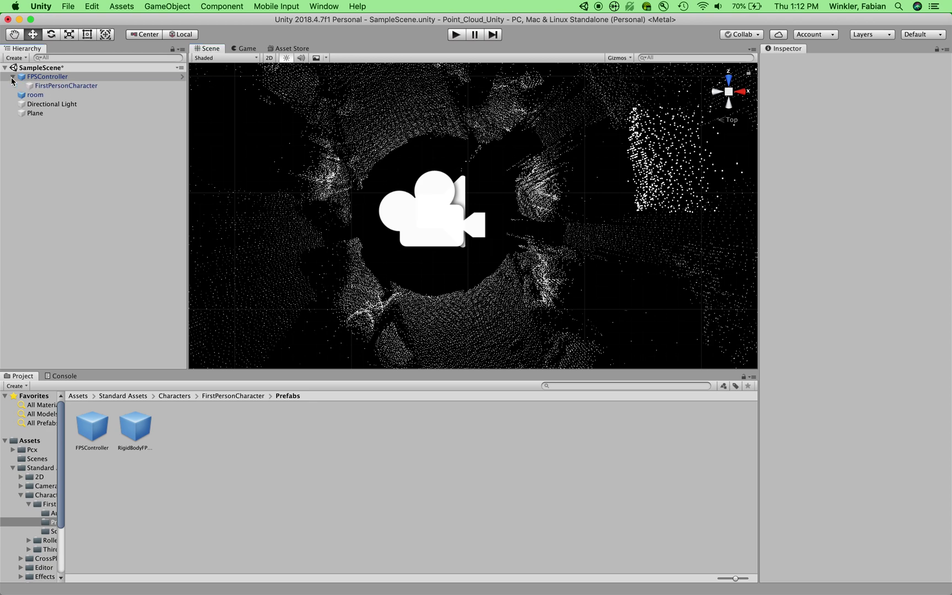
left_click(37, 86)
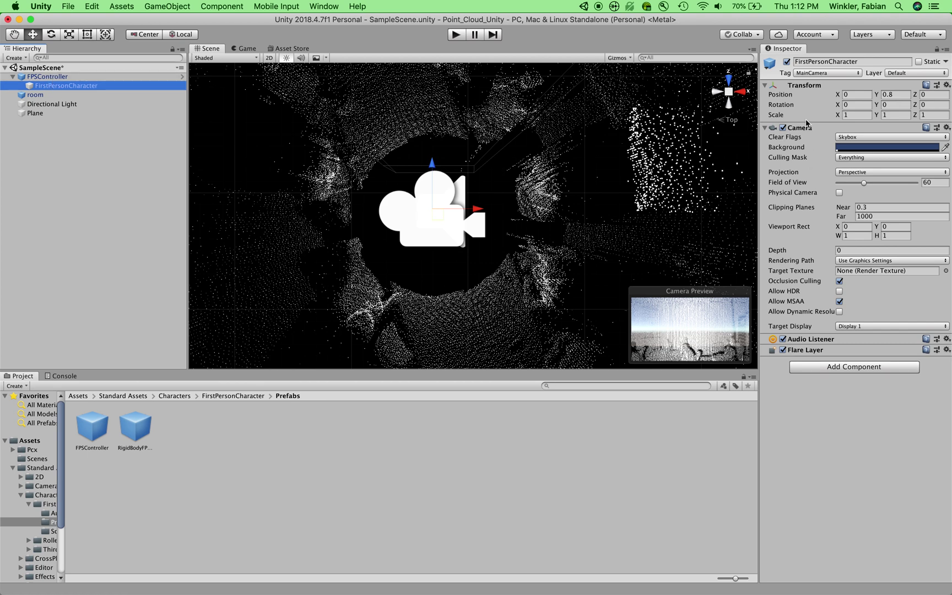
left_click(852, 139)
left_click(853, 147)
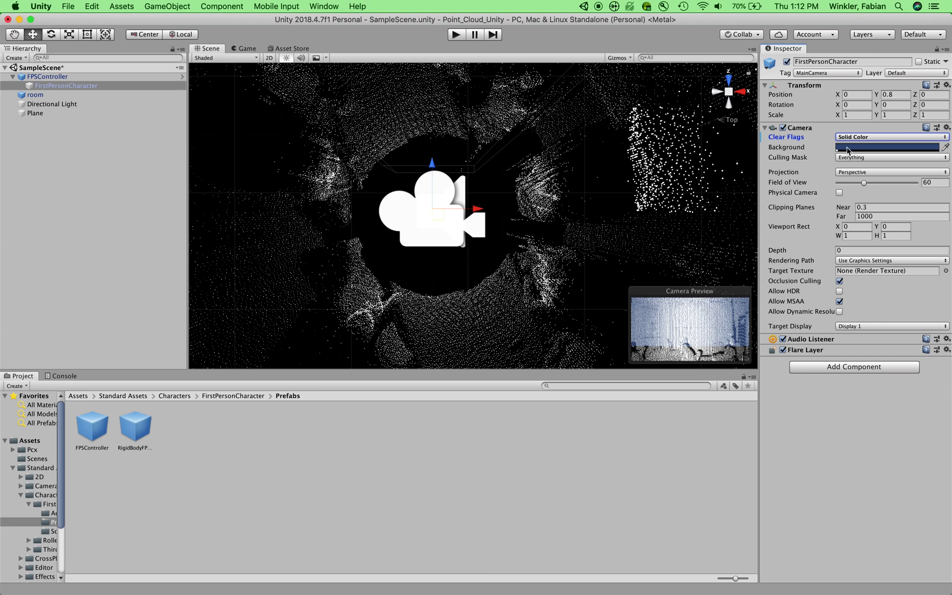
left_click(918, 147)
left_click_drag(81, 123, 104, 149)
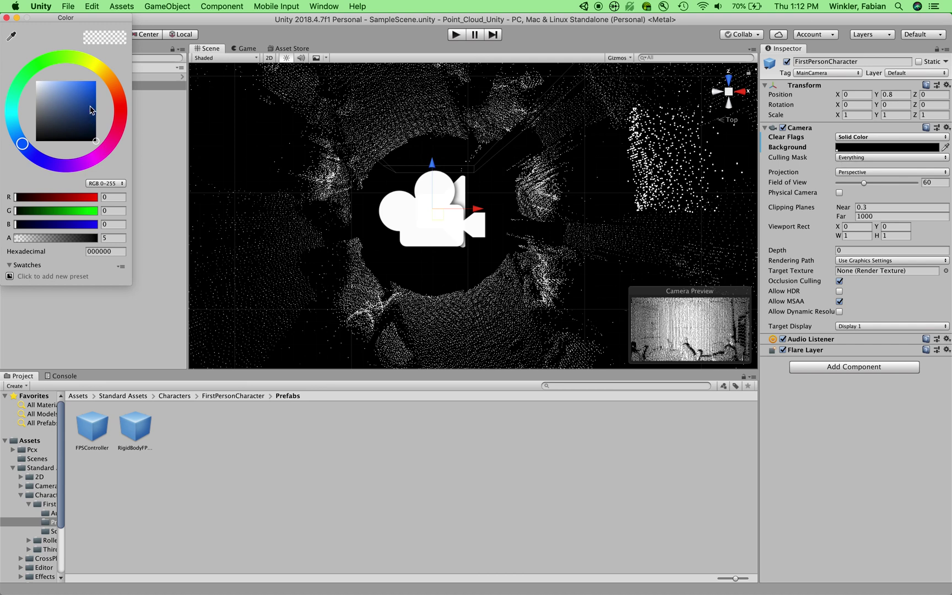
left_click(6, 17)
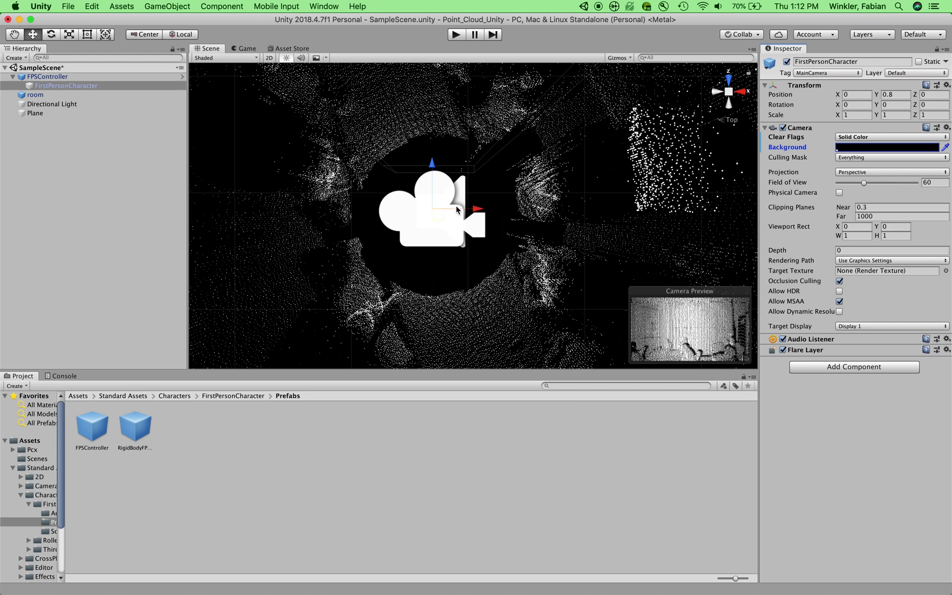
Give FPSController Walk Speed 2, Run Speed 4, Runstep Lenghten 0.394 and Jump Speed 4.
left_click(49, 78)
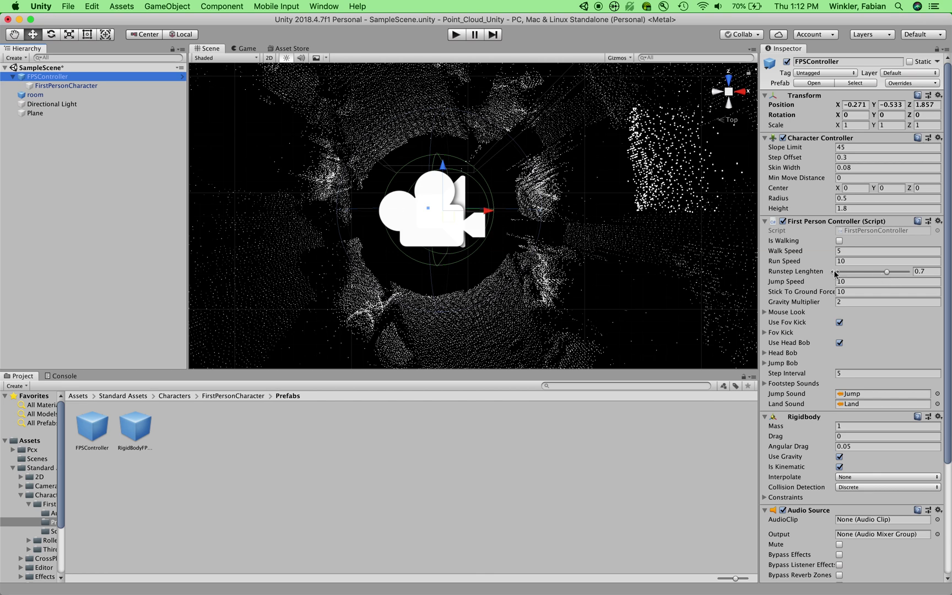
left_click(843, 255)
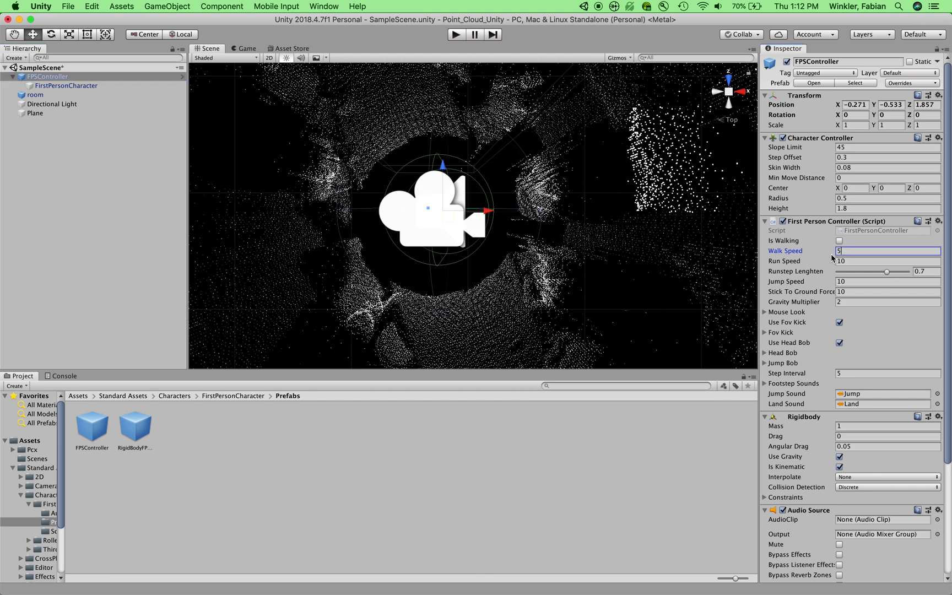
type("2")
key("Tab")
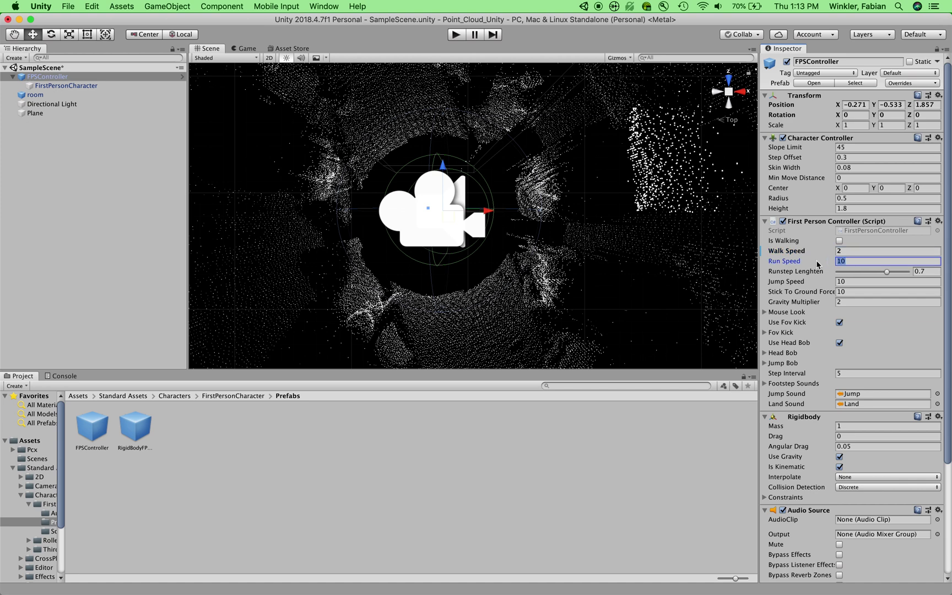
type("5")
left_click(826, 262)
type("4")
left_click_drag(891, 272, 864, 274)
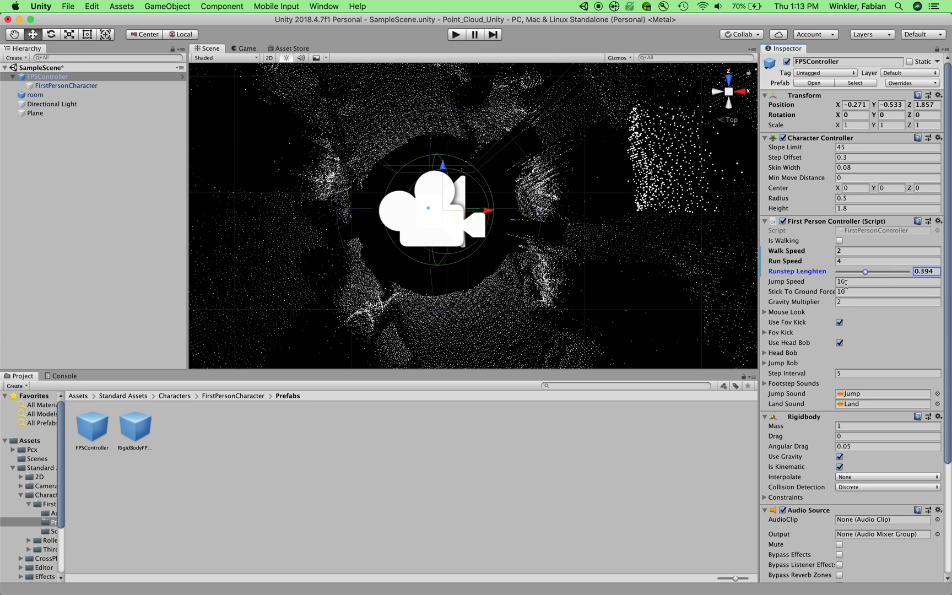
left_click(844, 283)
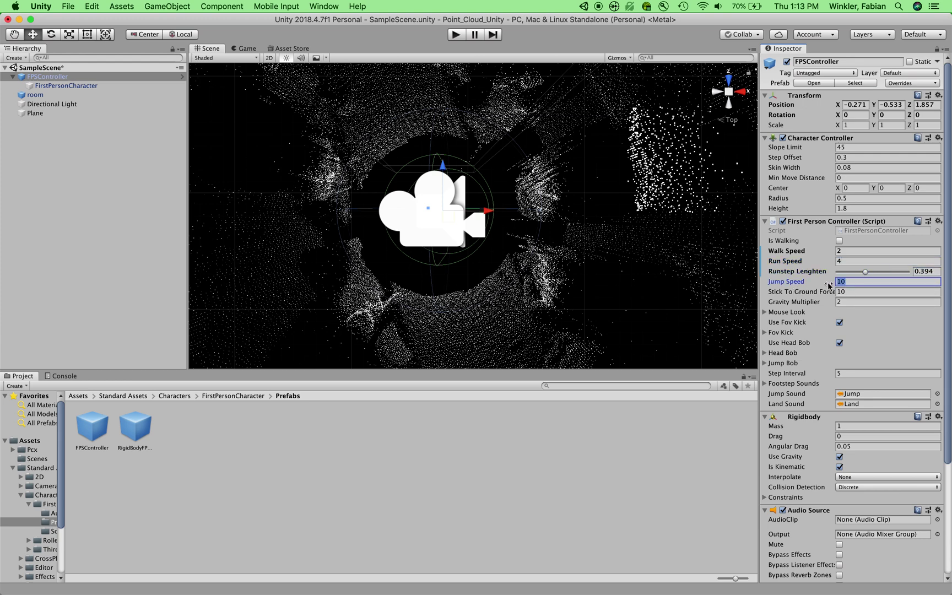
type("4")
Expand Footstep Sounds, locate Footstep01 in the project, and undo removing it.
left_click(765, 383)
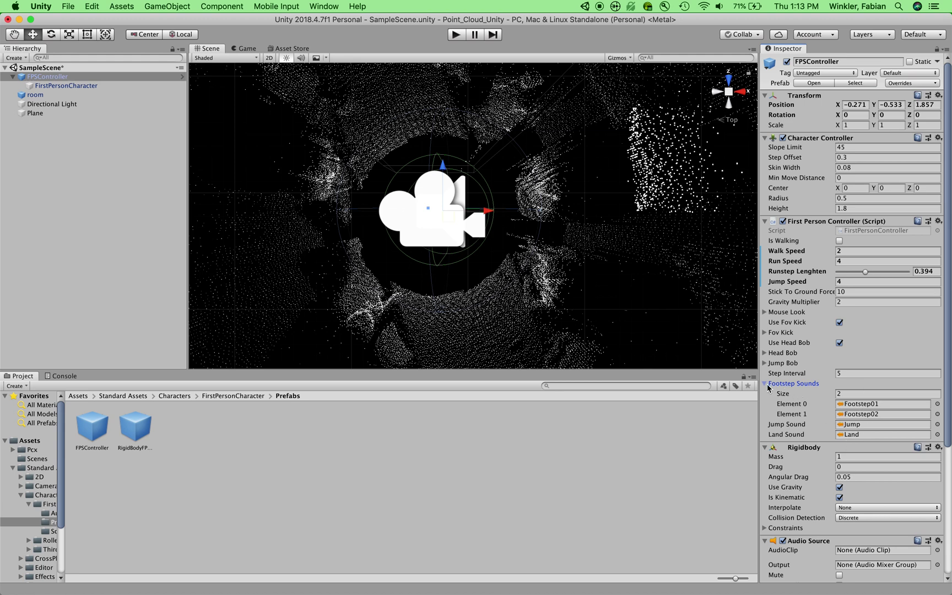
left_click(765, 384)
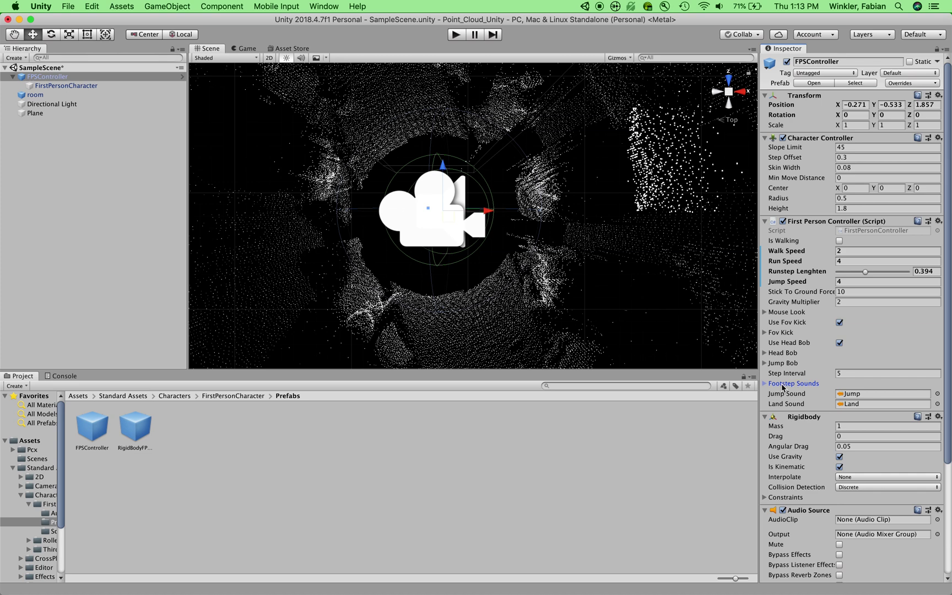
left_click(765, 384)
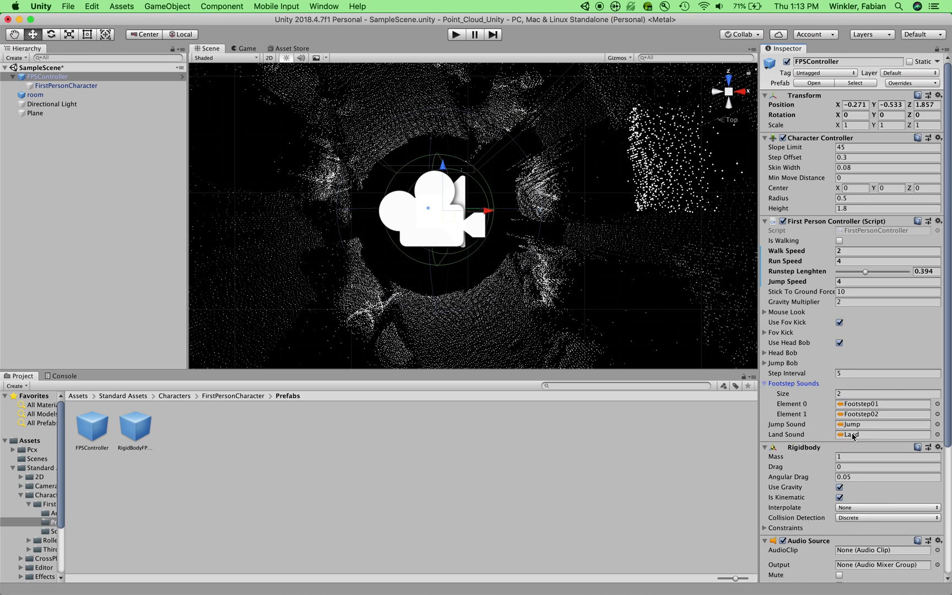
left_click(851, 406)
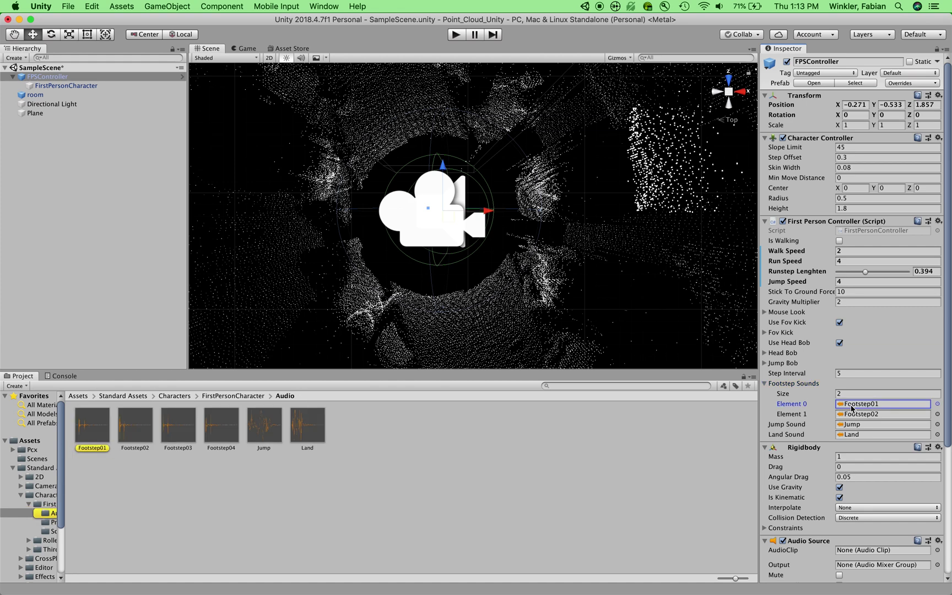
key("BackSpace")
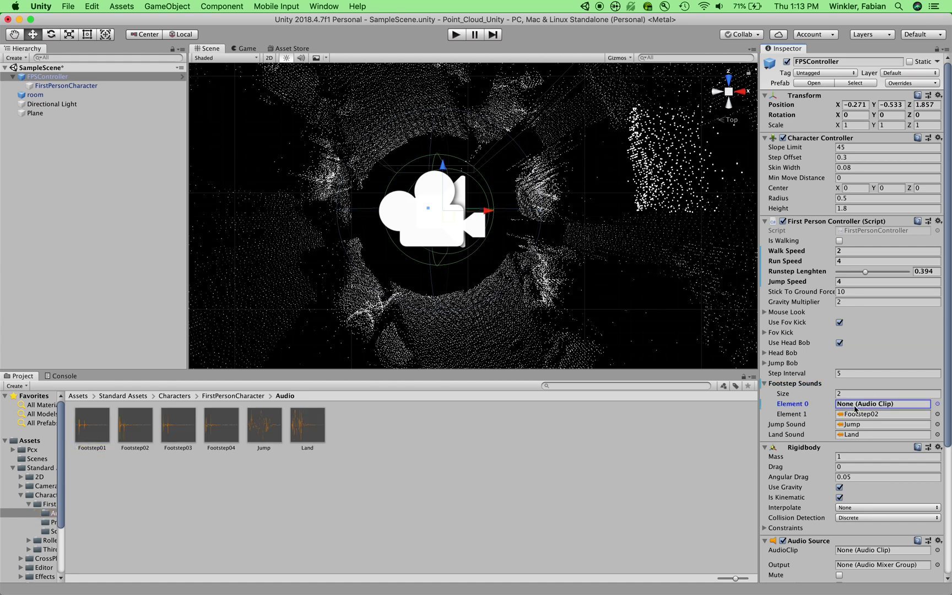
key("super+z")
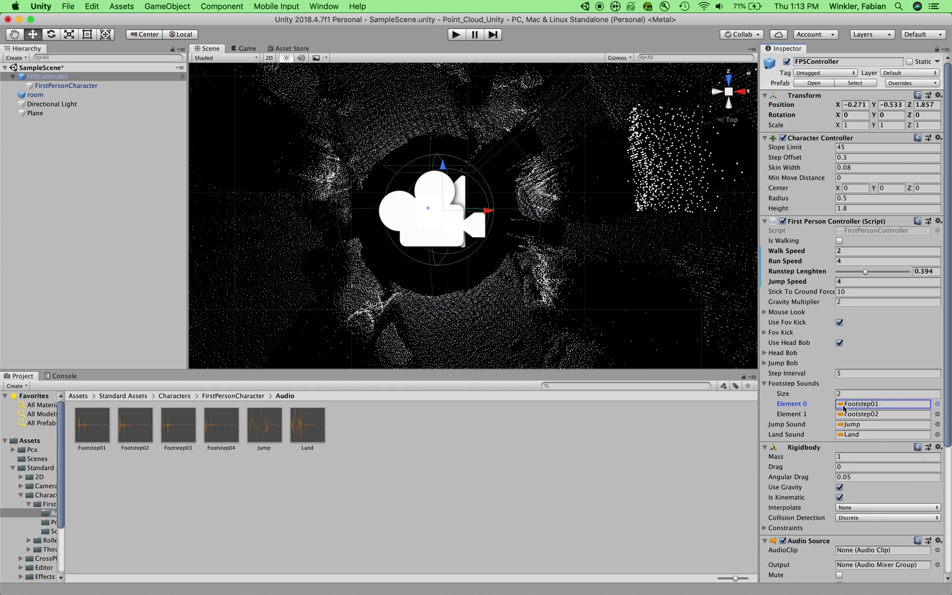
Browse the AudioClip picker for the first footstep slot and close it unchanged.
left_click(936, 403)
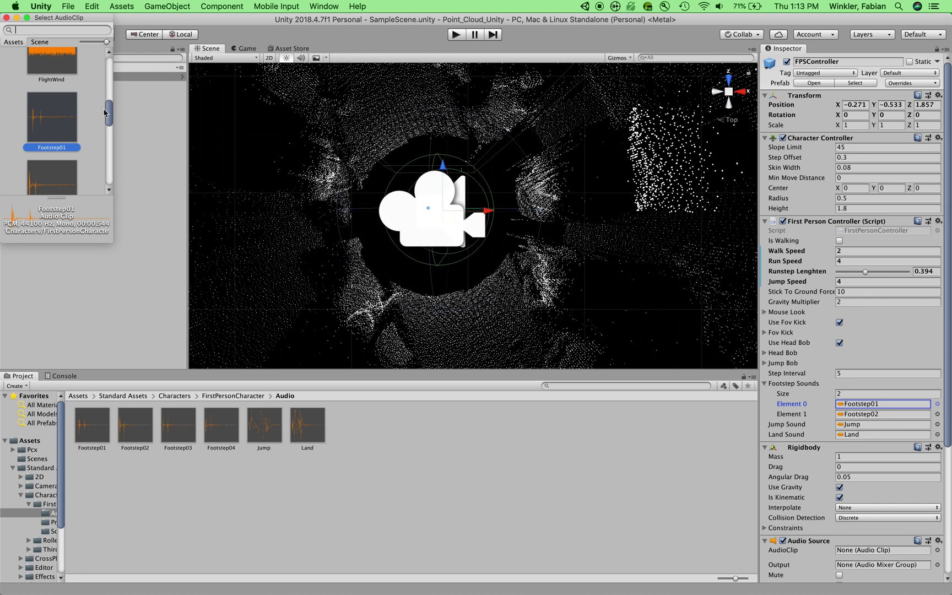
left_click_drag(108, 113, 108, 95)
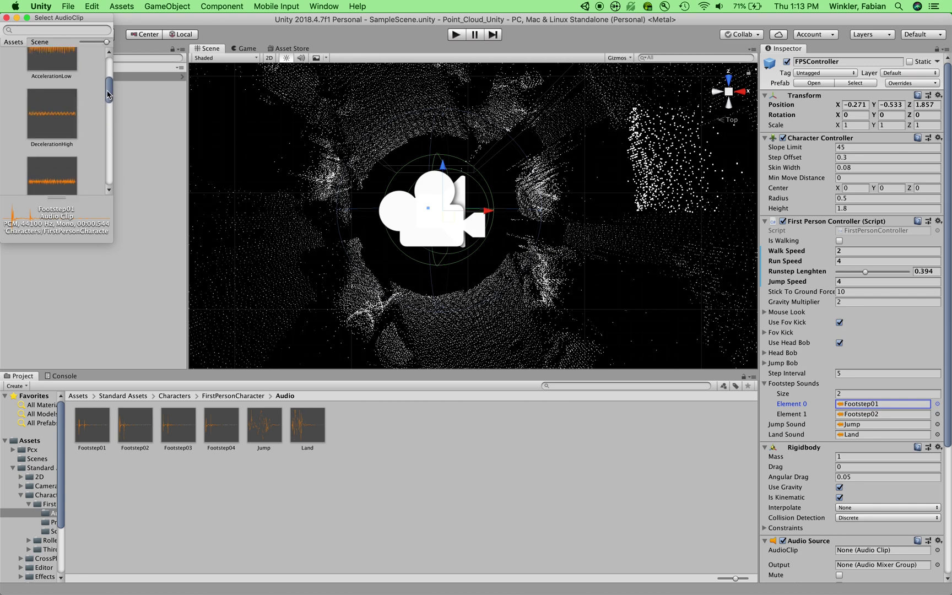
left_click(6, 18)
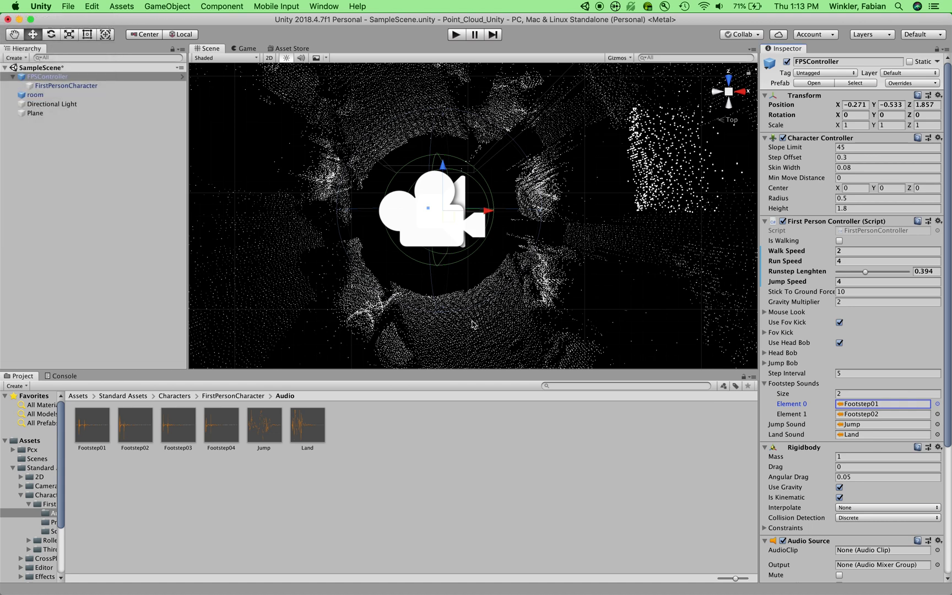
left_click(454, 35)
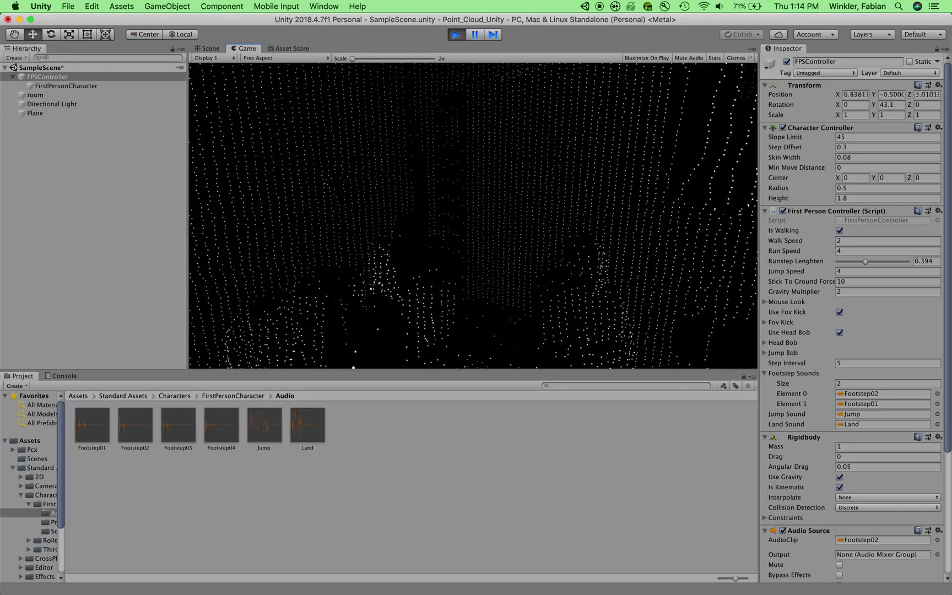
key("w")
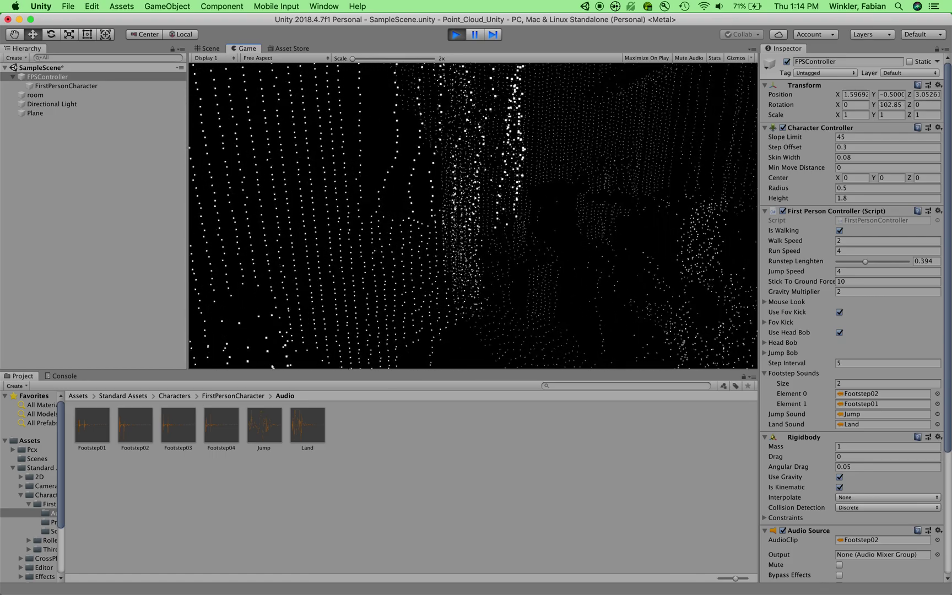
key("w")
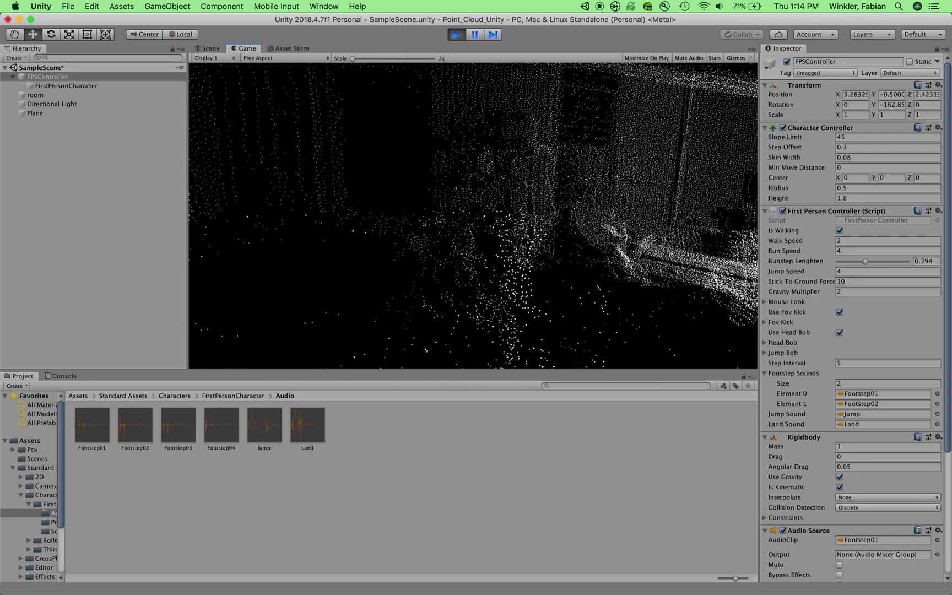
key("w")
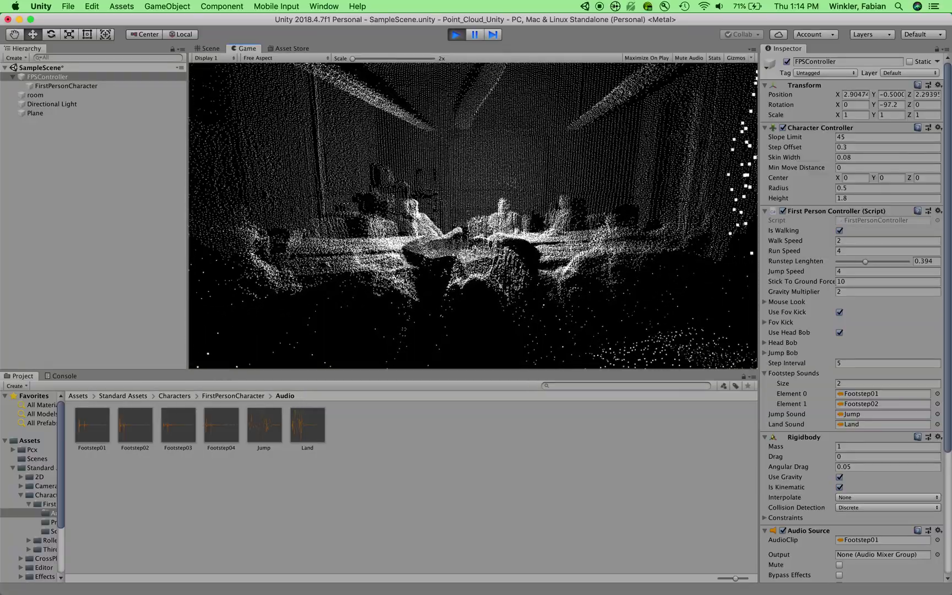
key("space")
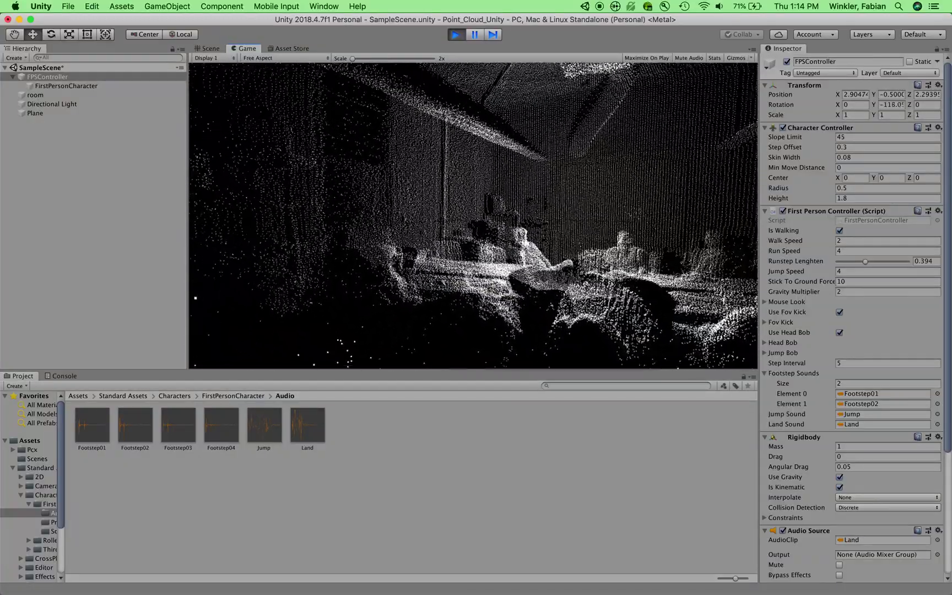
mouse_move(474, 215)
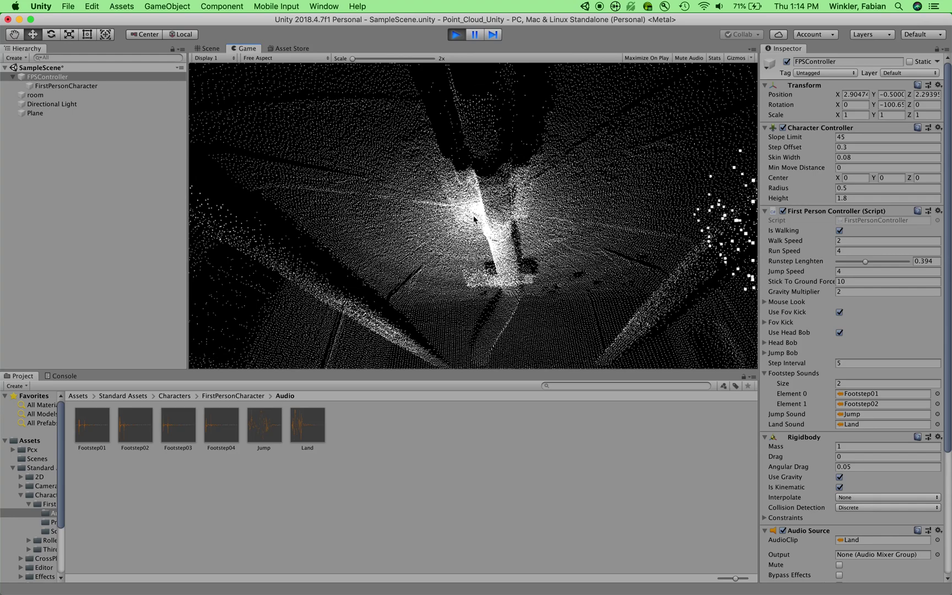
key("Escape")
left_click(455, 36)
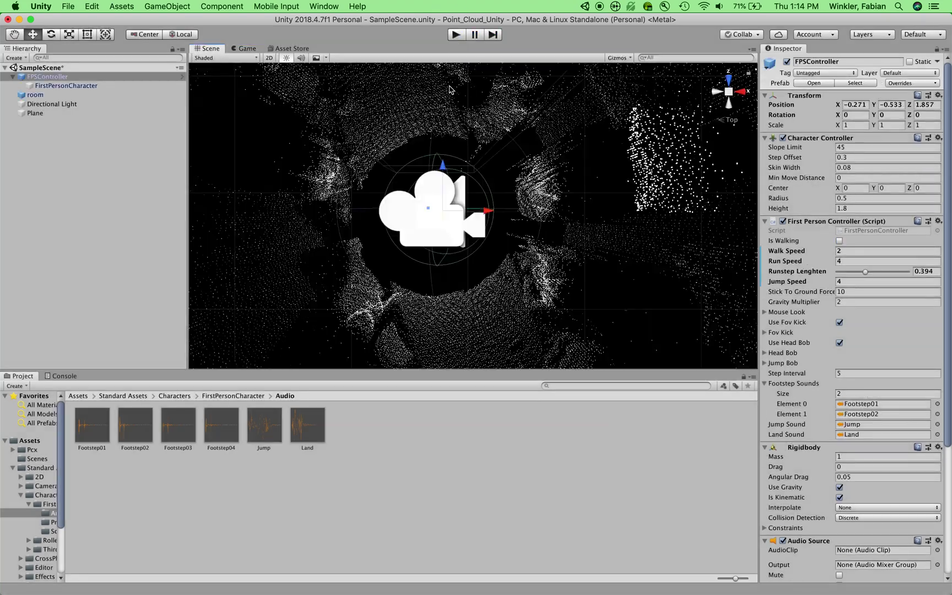